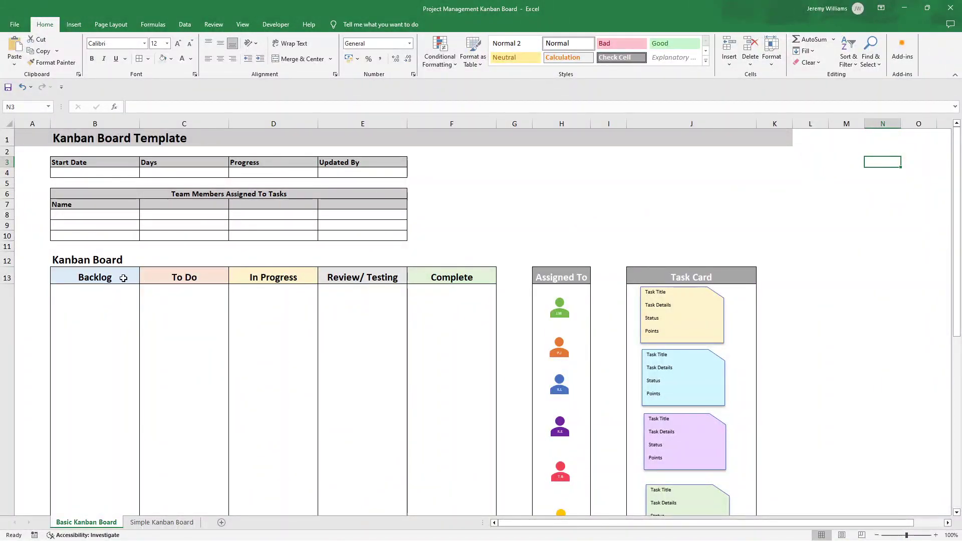
- Review the existing Basic and Simple Kanban Board sheets for reference
left_click_drag(123, 278, 659, 369)
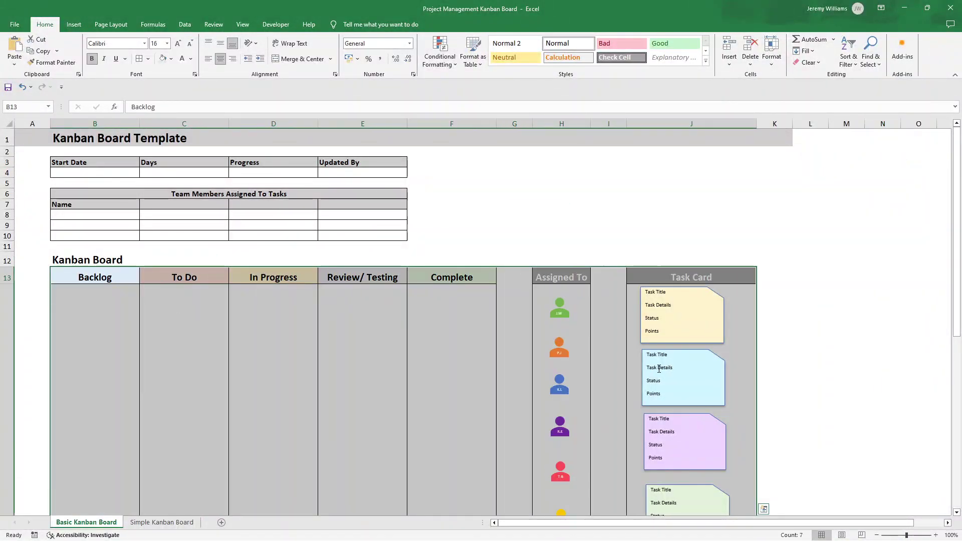
left_click(162, 522)
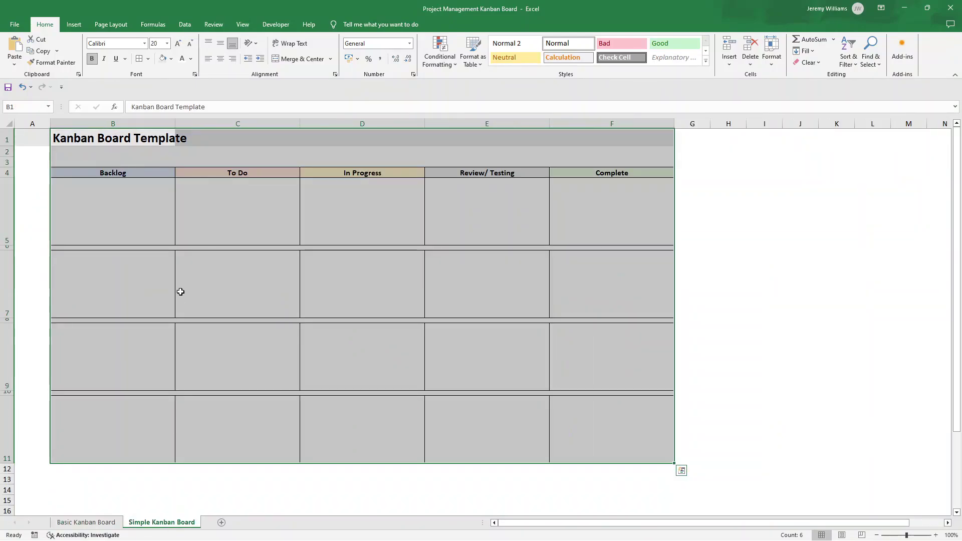
left_click(129, 215)
left_click_drag(88, 144, 594, 428)
left_click(761, 321)
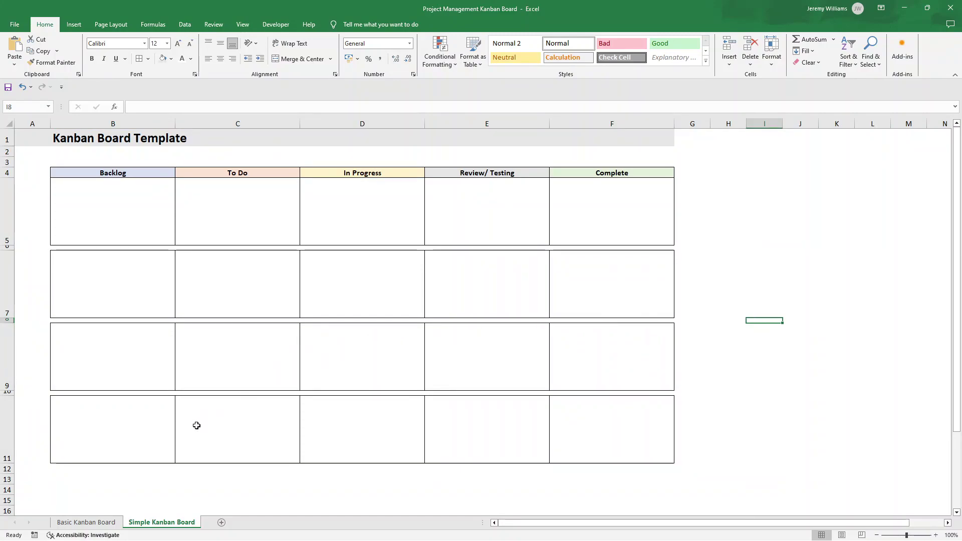
left_click(109, 522)
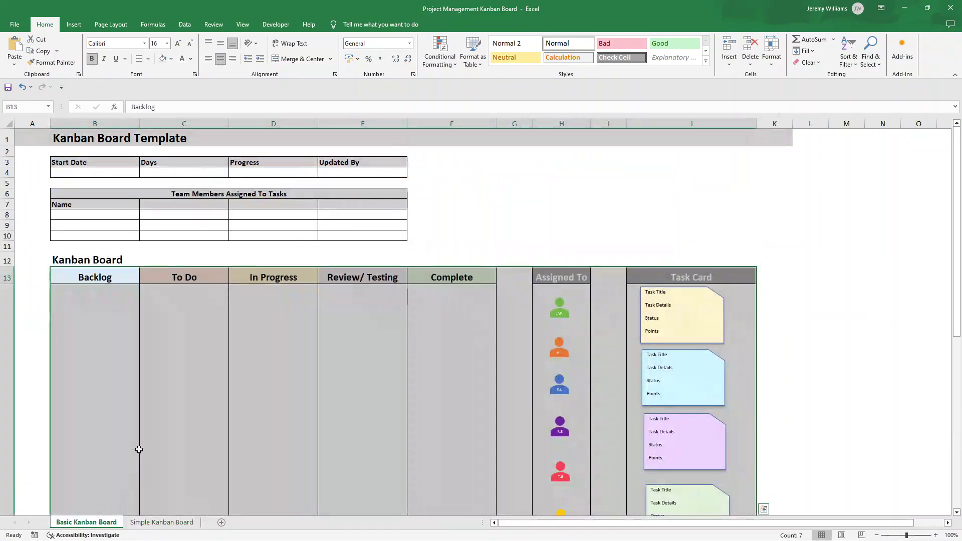
left_click(465, 201)
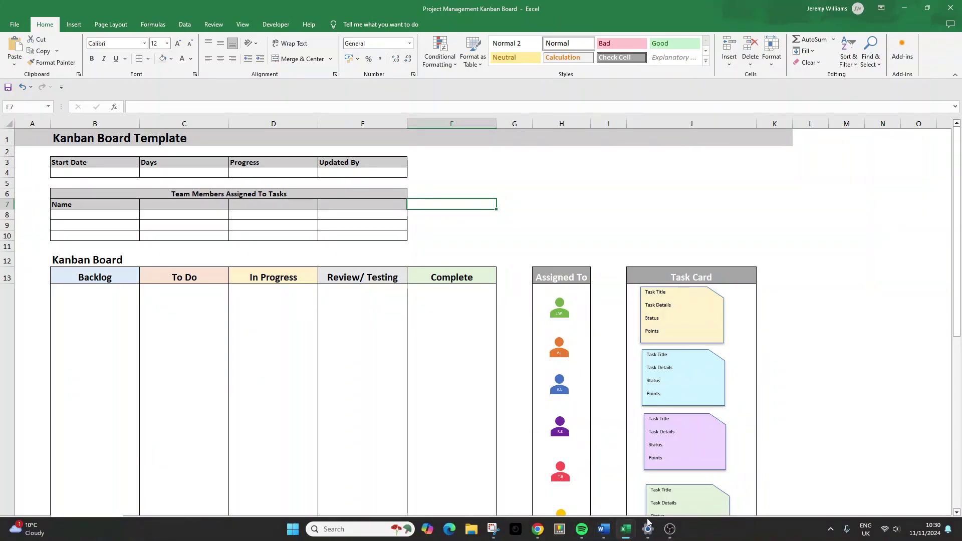
- In the blank Book1 workbook, enter the title 'Kanban Board for Project' in B1
mouse_move(625, 529)
left_click(584, 465)
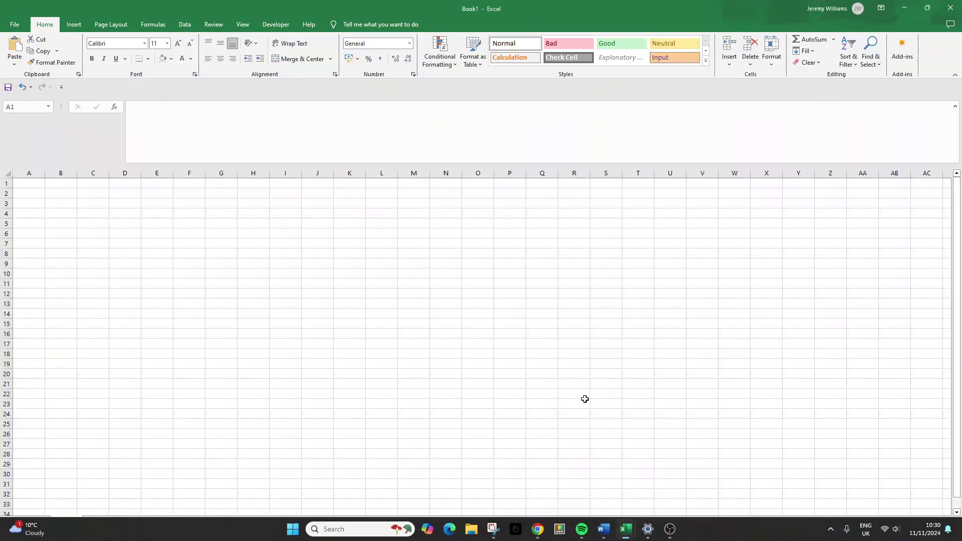
left_click(56, 189)
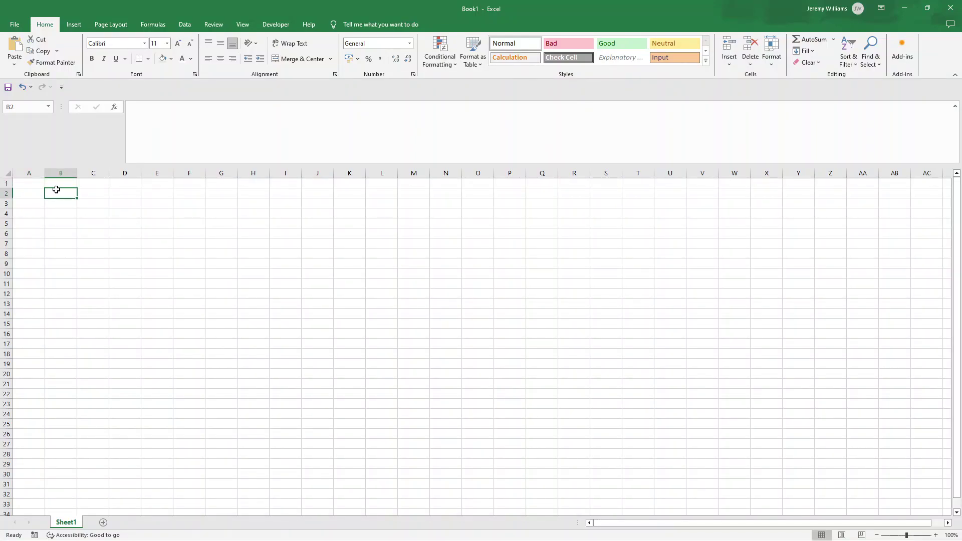
left_click(62, 181)
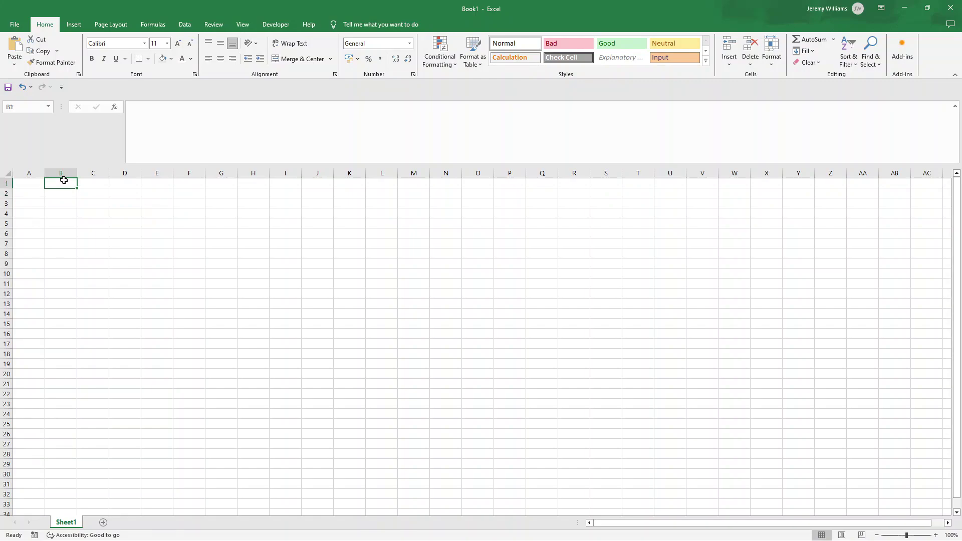
type("Kanban Board for Project")
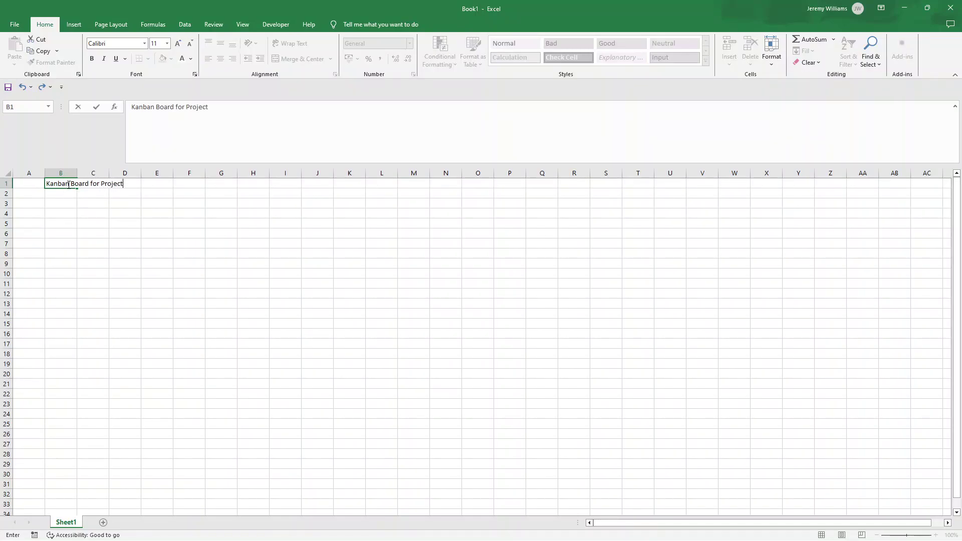
key("Return")
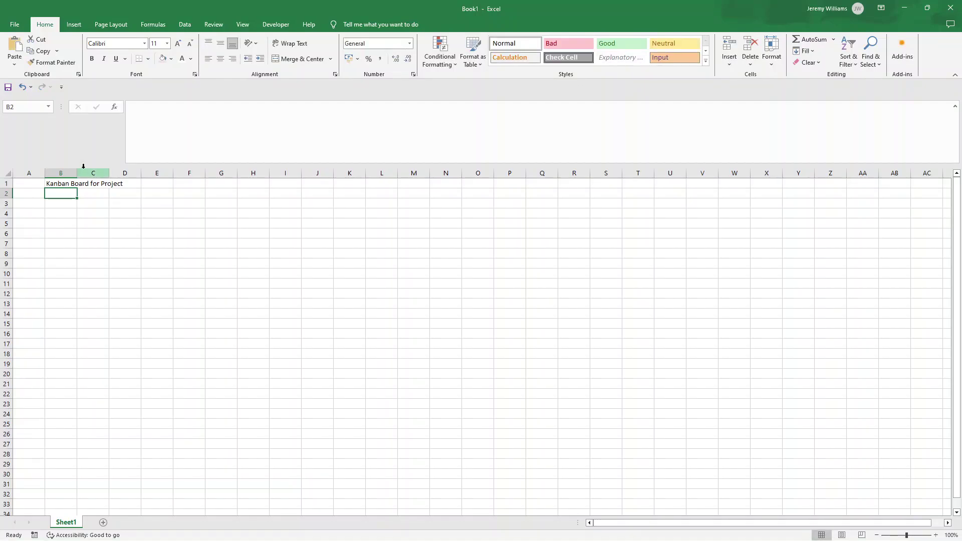
- Widen column B and make the B1 title bold at 20 points
left_click_drag(76, 173, 101, 173)
left_click(83, 184)
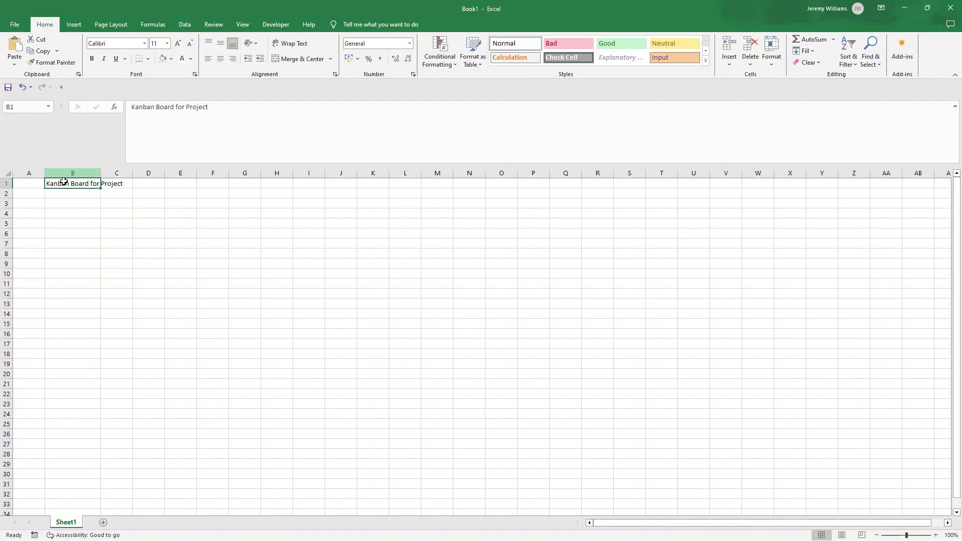
left_click(91, 59)
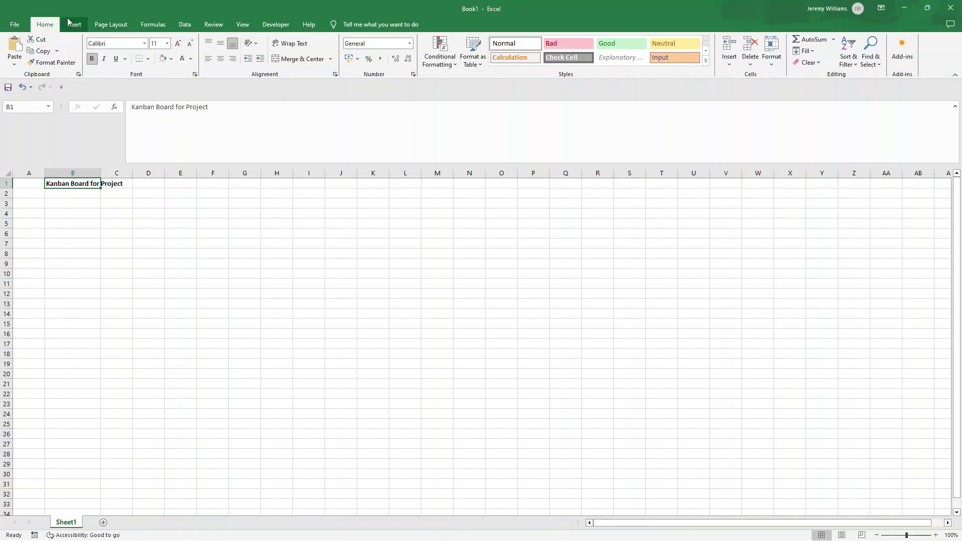
left_click(178, 46)
left_click(178, 46)
left_click(178, 45)
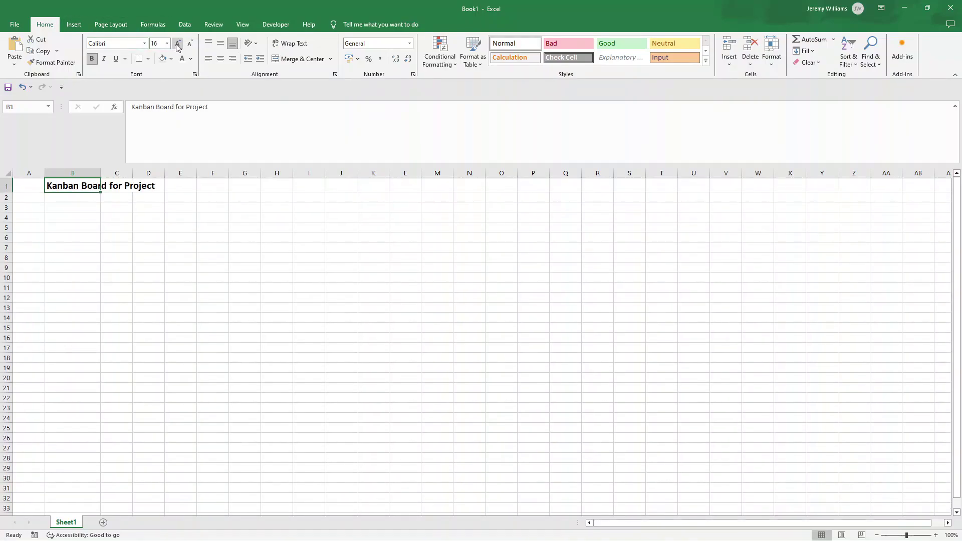
left_click(178, 45)
left_click(178, 46)
left_click_drag(28, 185, 437, 192)
- Fill the title row A1:M1 with the lightest green theme colour
left_click(170, 59)
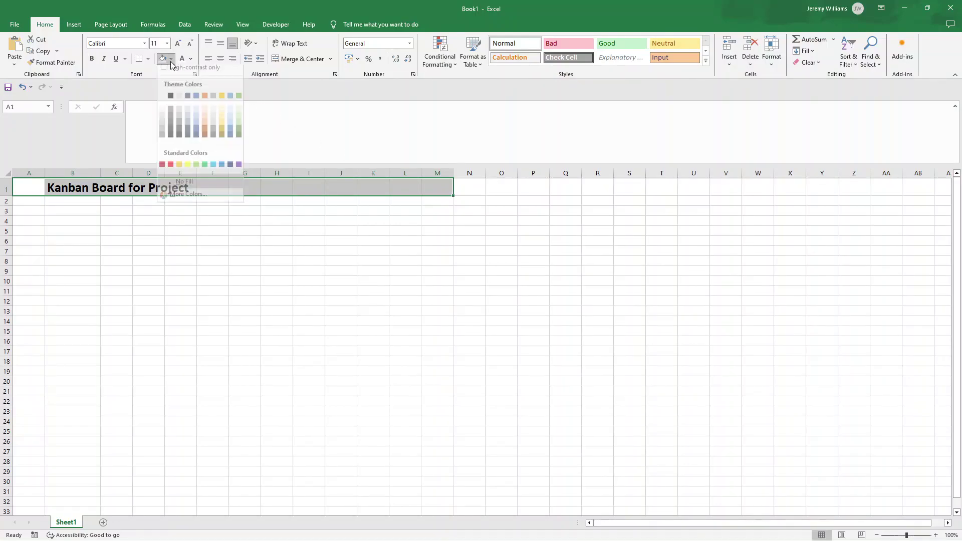
left_click(242, 115)
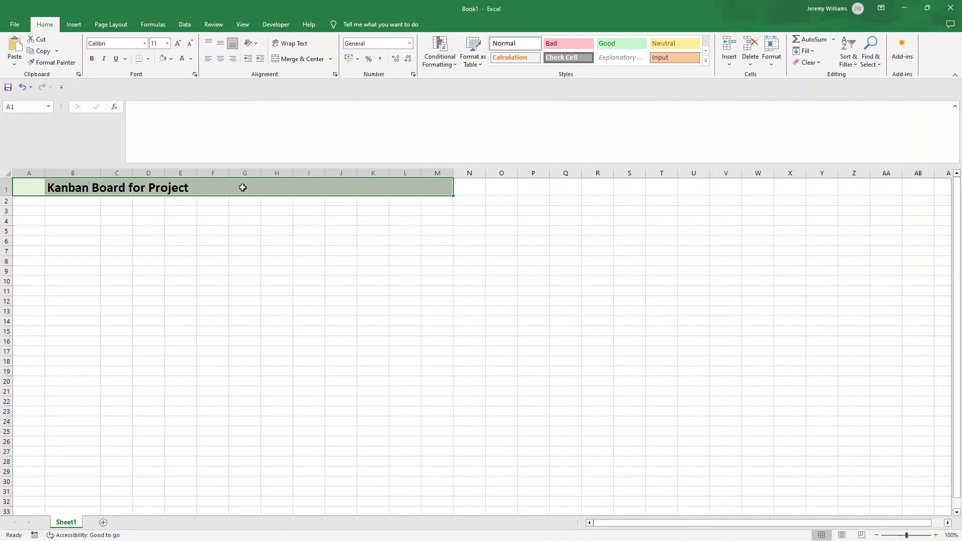
left_click(73, 212)
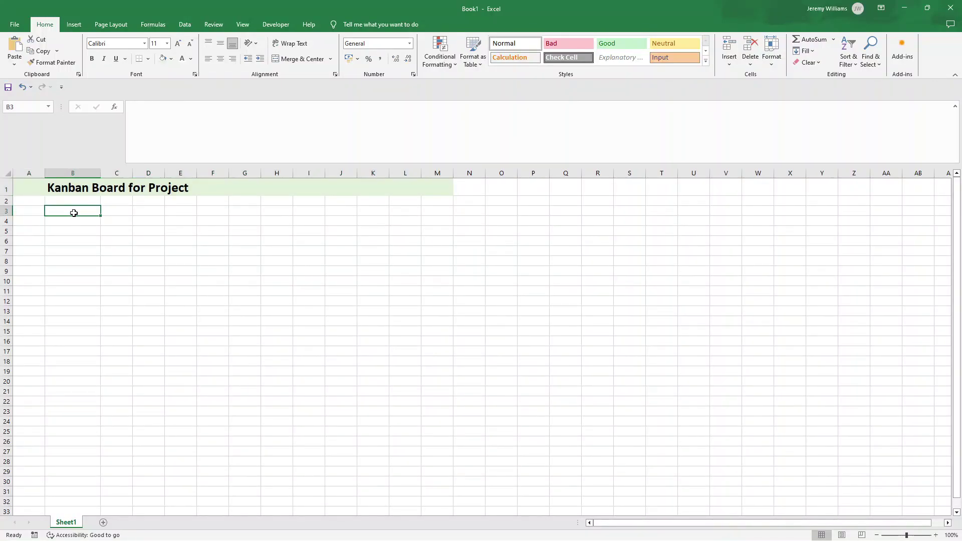
- Enter the headers Start Date, Days and Progress in B3, C3 and D3
type("Start Da")
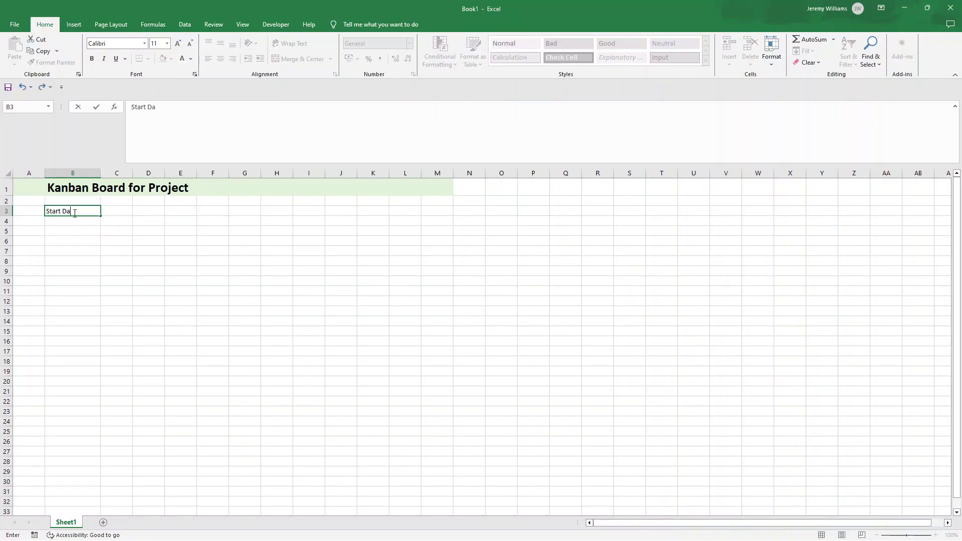
type("te")
key("Tab")
type("Day")
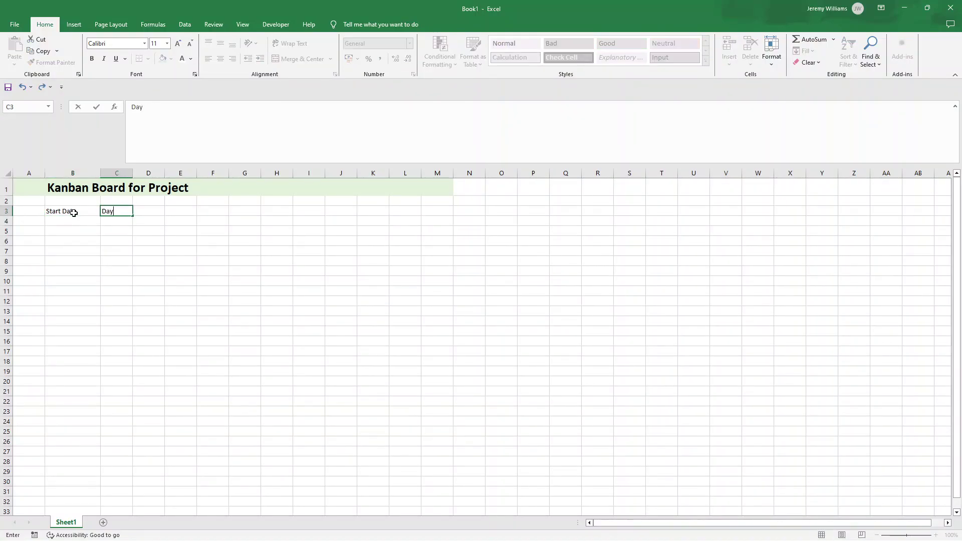
type("s")
key("Return")
key("Up")
left_click(74, 213)
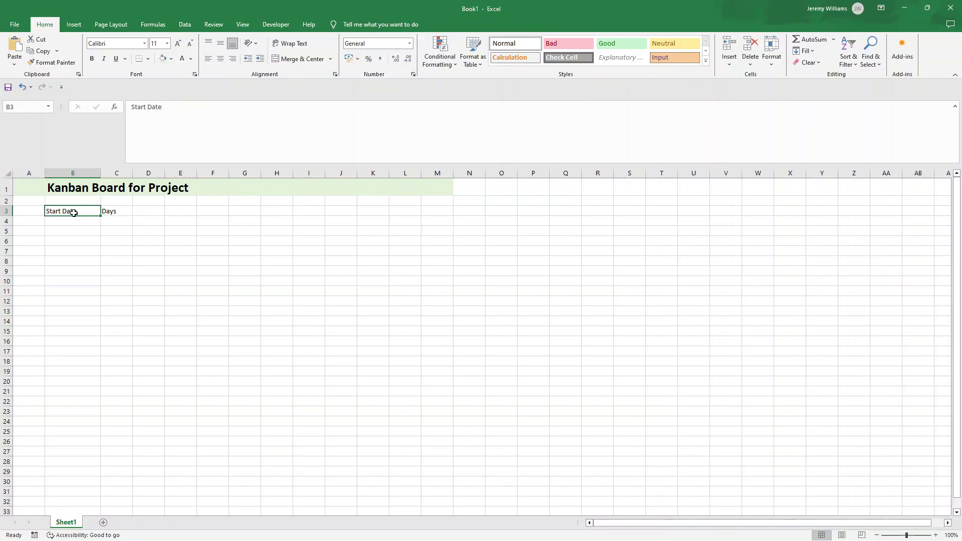
key("Tab")
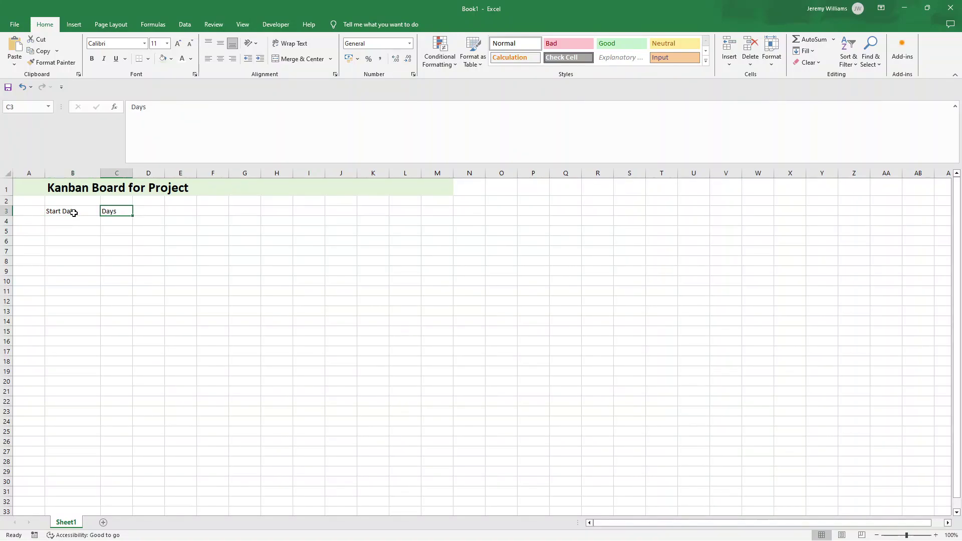
key("Tab")
type("Prgr")
key("BackSpace")
key("BackSpace")
key("BackSpace")
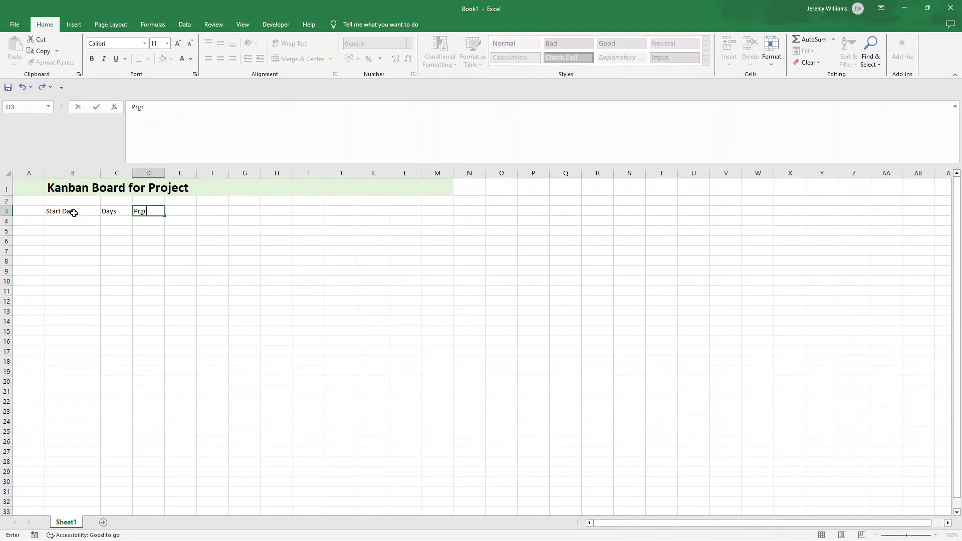
type("s")
key("Return")
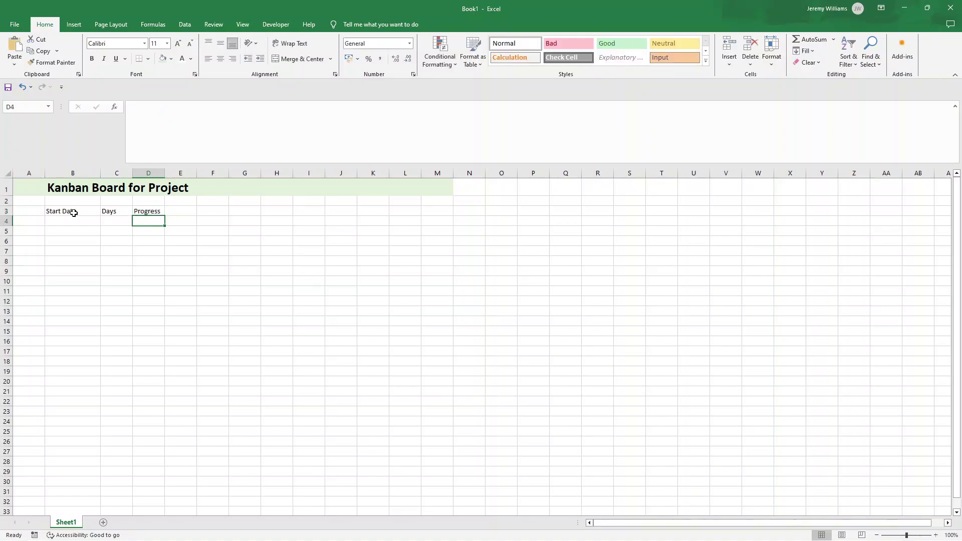
key("Up")
key("Tab")
- Add the headers Updated By in E3 and Updated Date in F3
type("Upd")
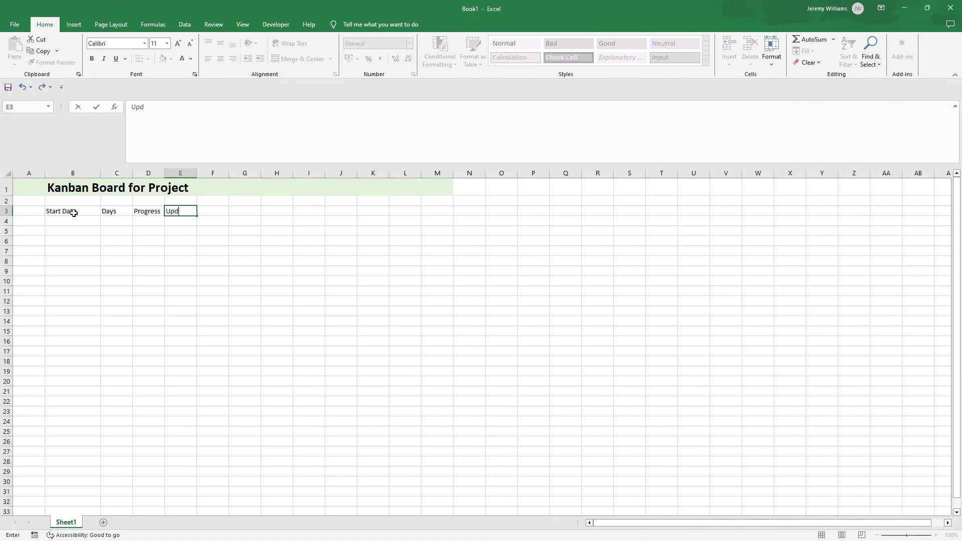
type("ated By")
key("ctrl+Return")
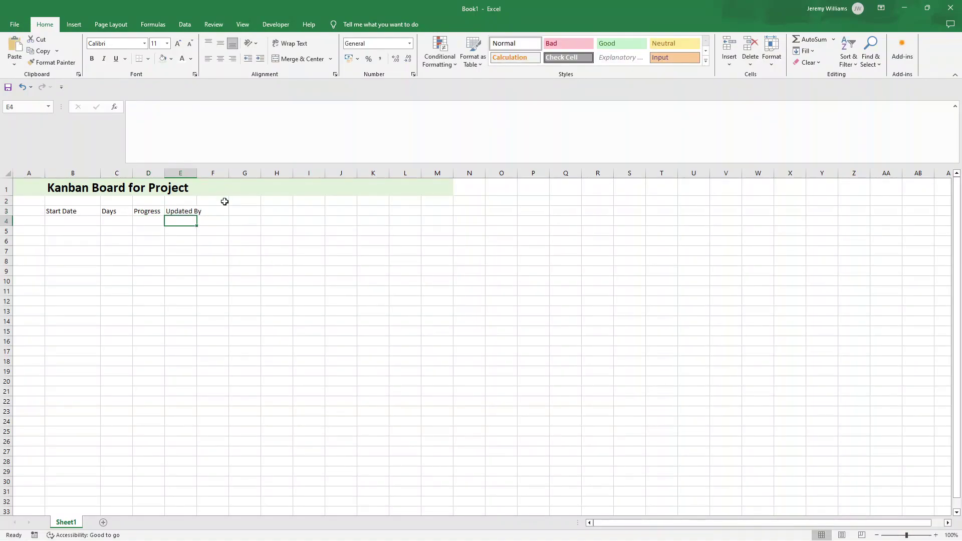
left_click(218, 211)
type("Updat")
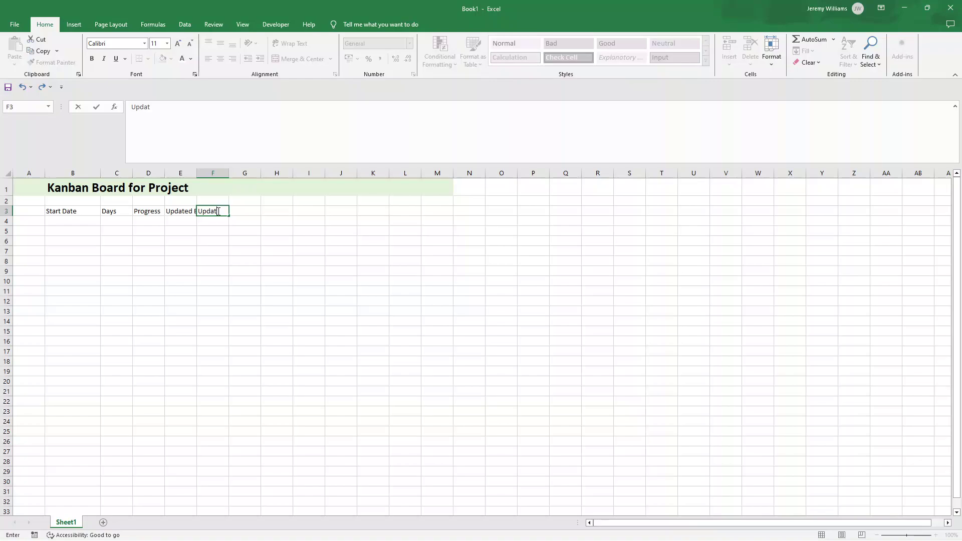
type("ed Date")
left_click(219, 211)
type("e")
key("Return")
- Make the B3:F3 headers bold with a light grey fill
left_click_drag(87, 211, 221, 210)
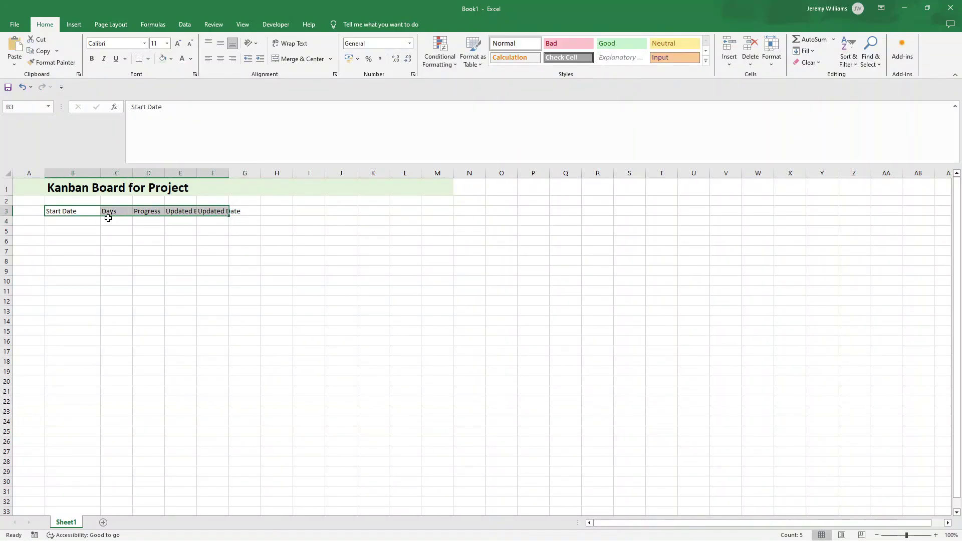
left_click(95, 59)
left_click(171, 59)
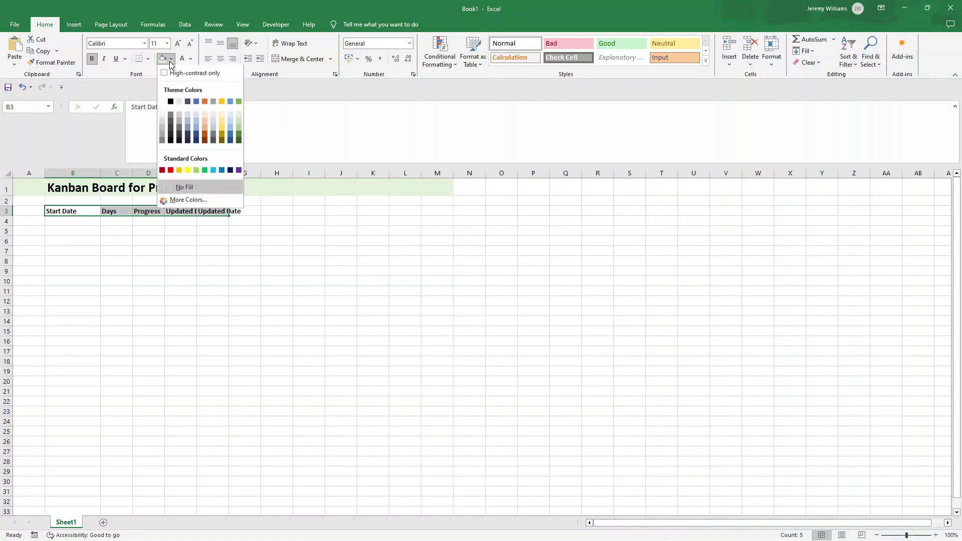
left_click(179, 102)
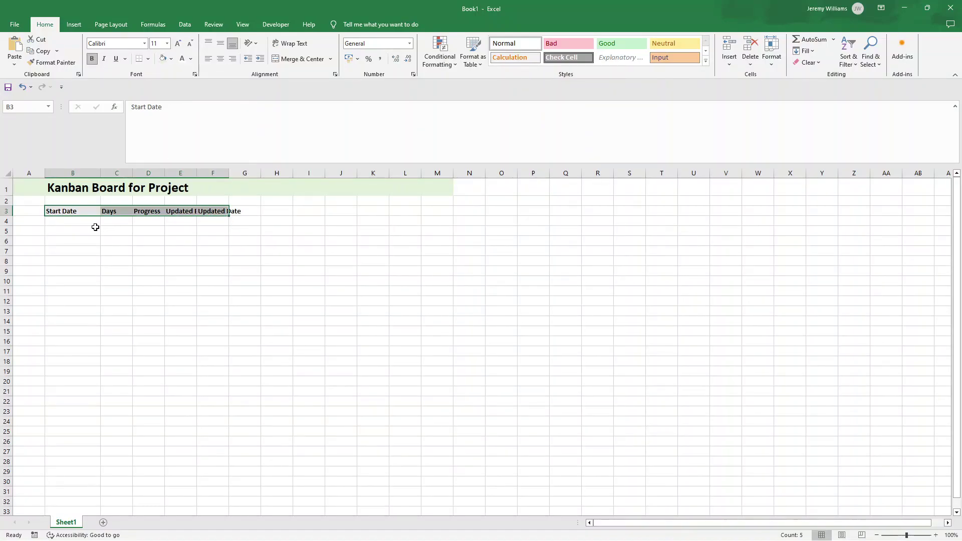
- Apply All Borders to the header block B3:F4
left_click_drag(86, 210, 211, 223)
left_click(148, 59)
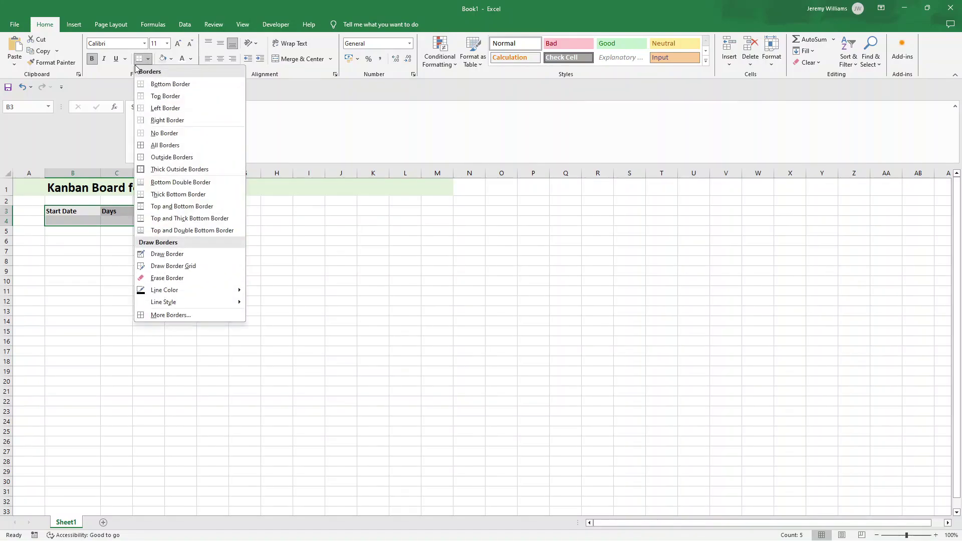
left_click(164, 145)
left_click(120, 231)
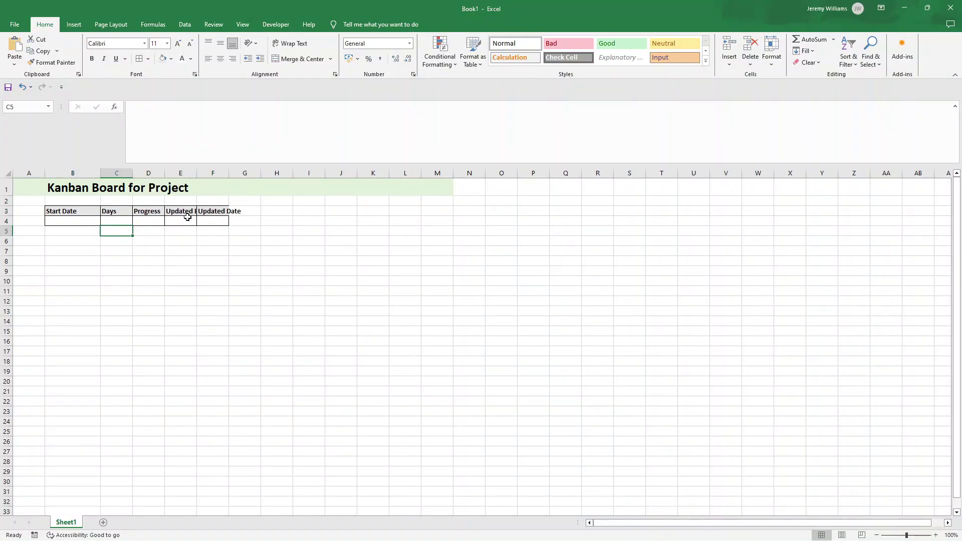
left_click_drag(83, 224, 209, 212)
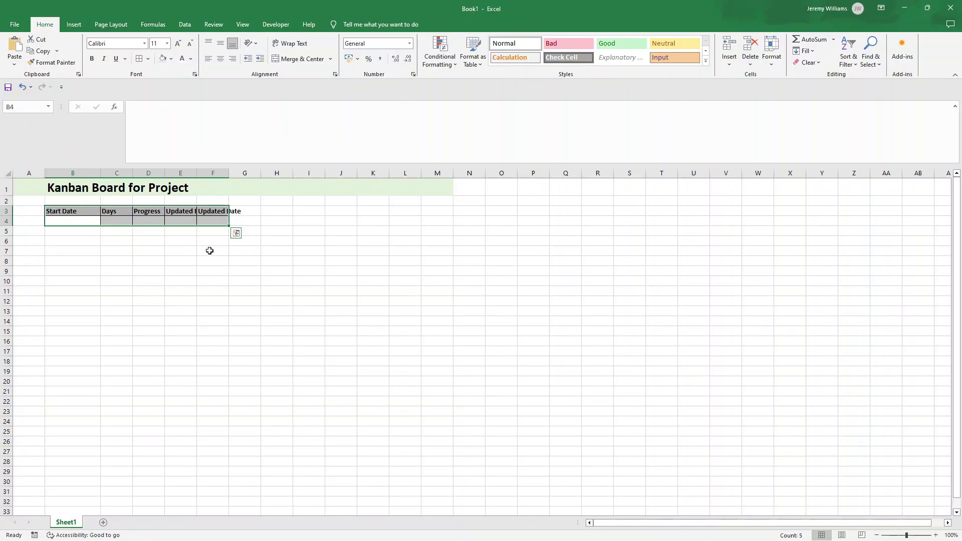
left_click(208, 251)
left_click_drag(78, 213, 221, 221)
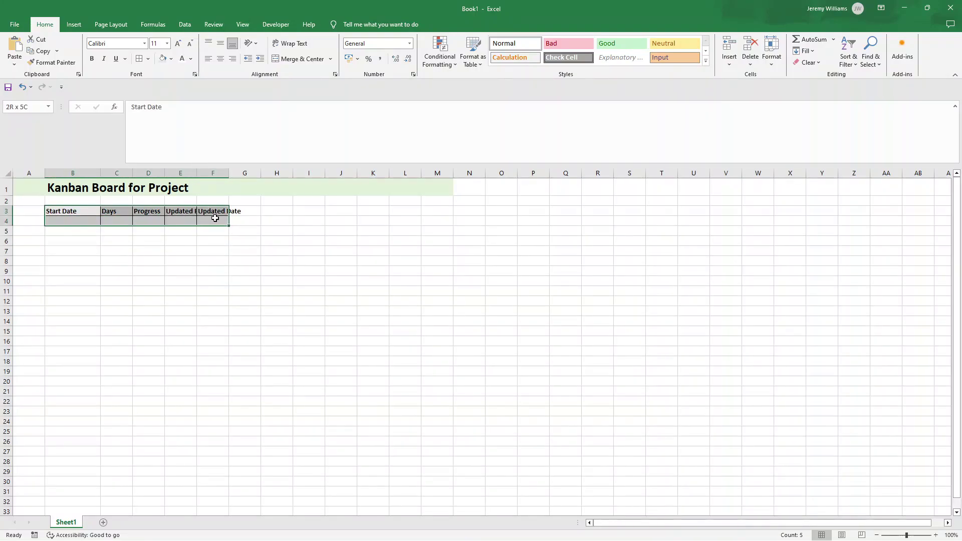
left_click(109, 229)
left_click_drag(99, 215, 205, 219)
- Add a bold 'Task Members Assigned' heading merged across B6:F6 with grey fill
left_click(80, 243)
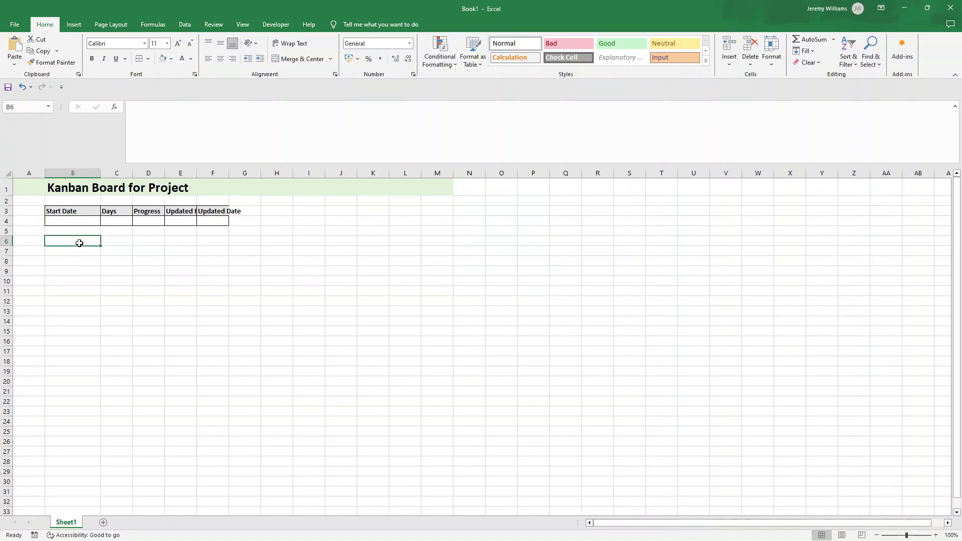
type("Task")
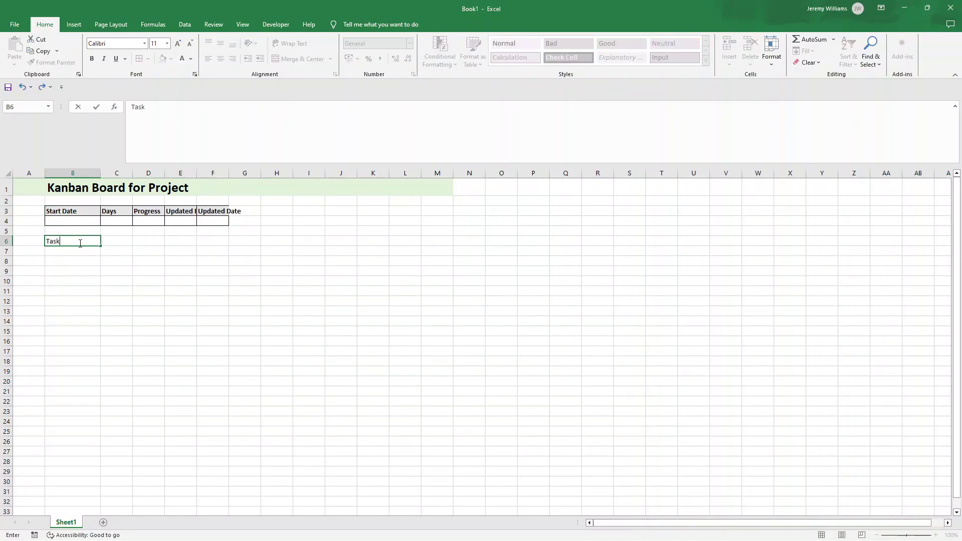
type(" Members Assigned")
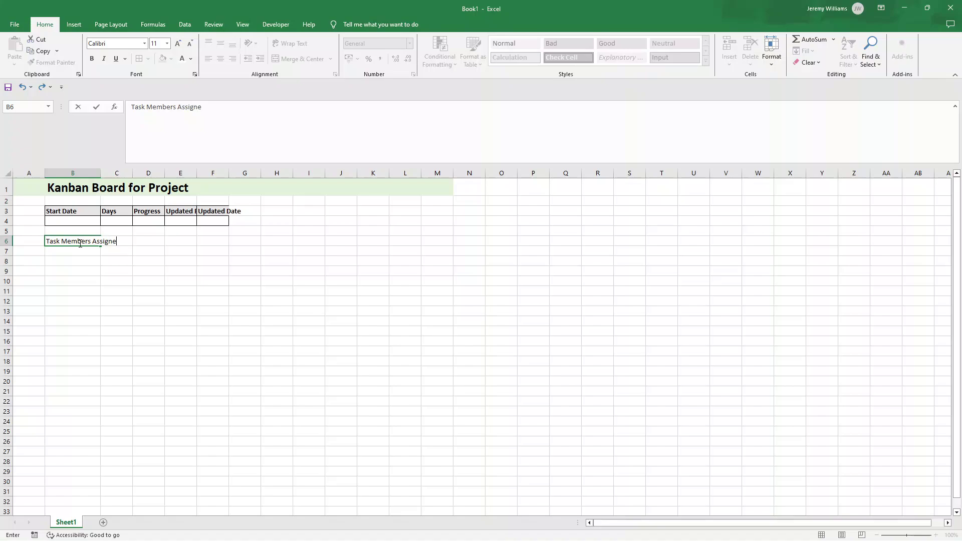
key("Return")
left_click(79, 243)
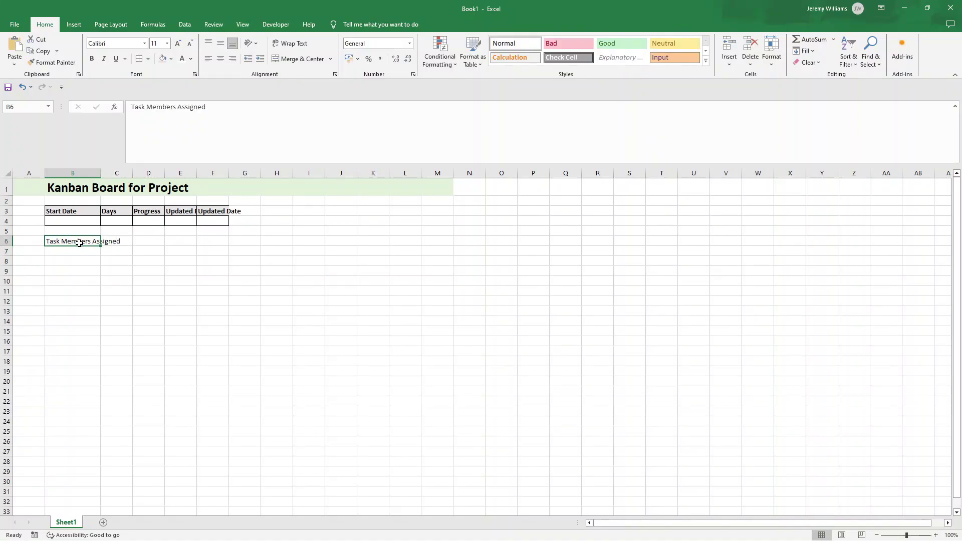
left_click_drag(79, 243, 204, 241)
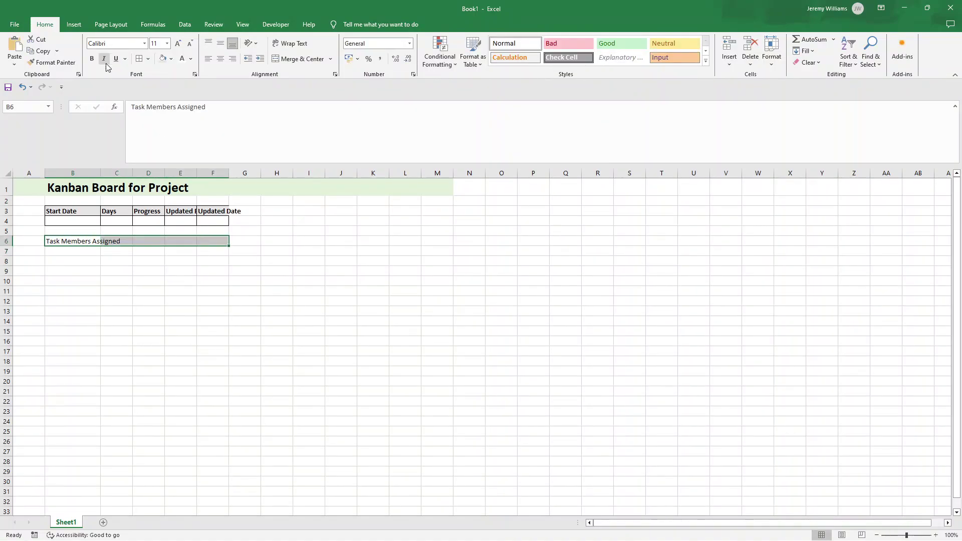
left_click(91, 59)
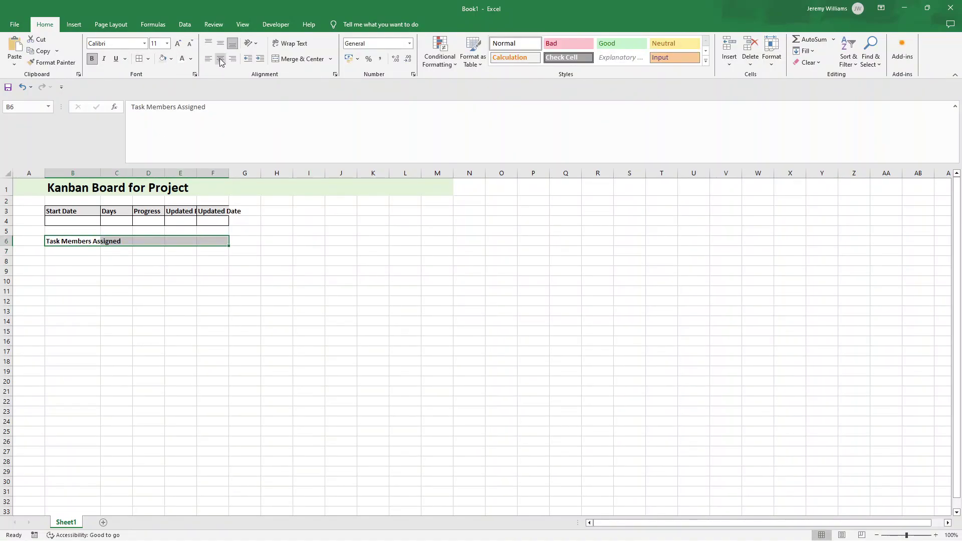
left_click(291, 59)
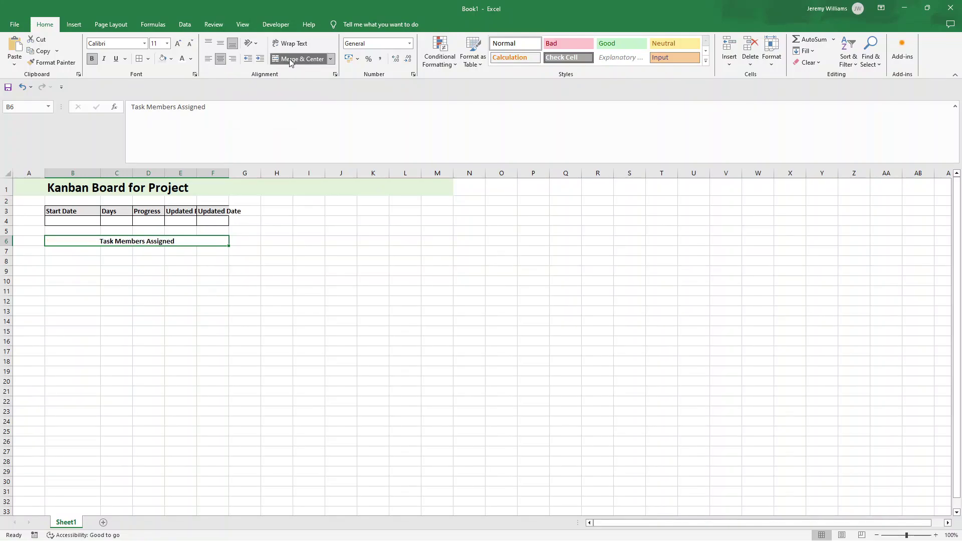
left_click(163, 58)
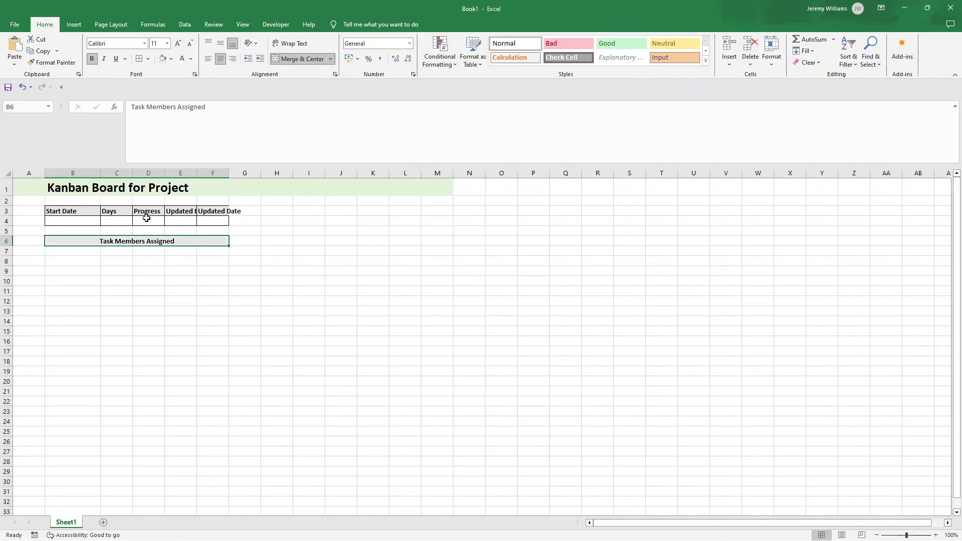
- Enter 'Name' in B7 and put all borders on the table B6:F12
left_click(82, 249)
type("Name")
key("Return")
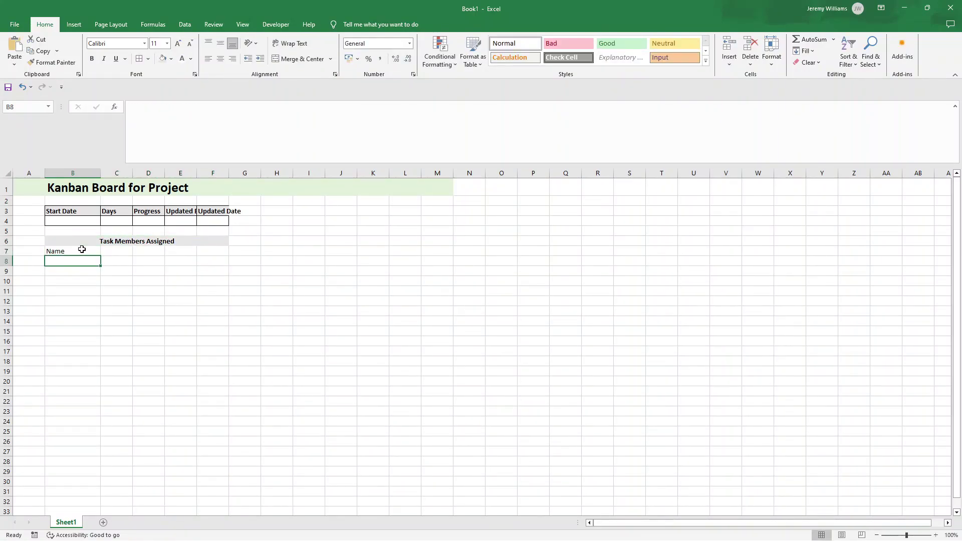
left_click_drag(75, 242, 164, 286)
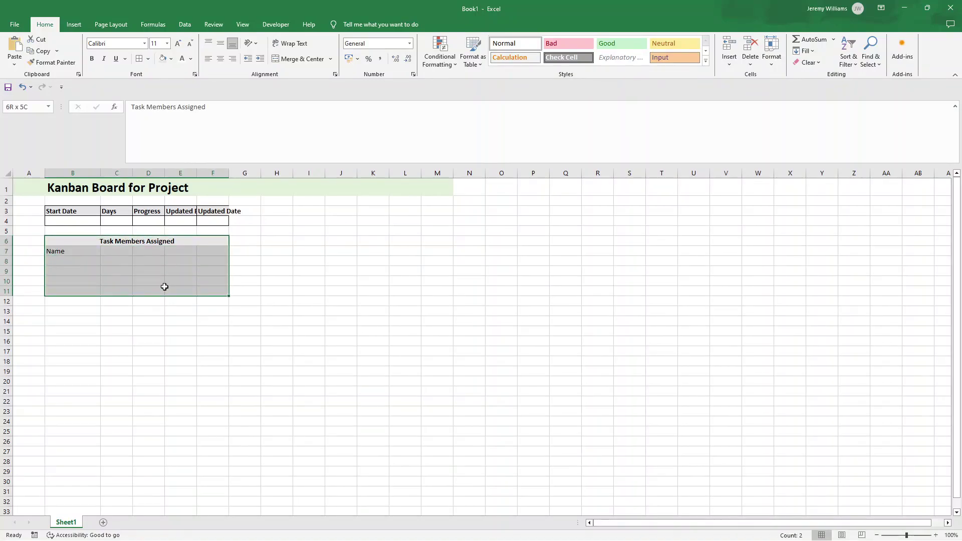
left_click(66, 240)
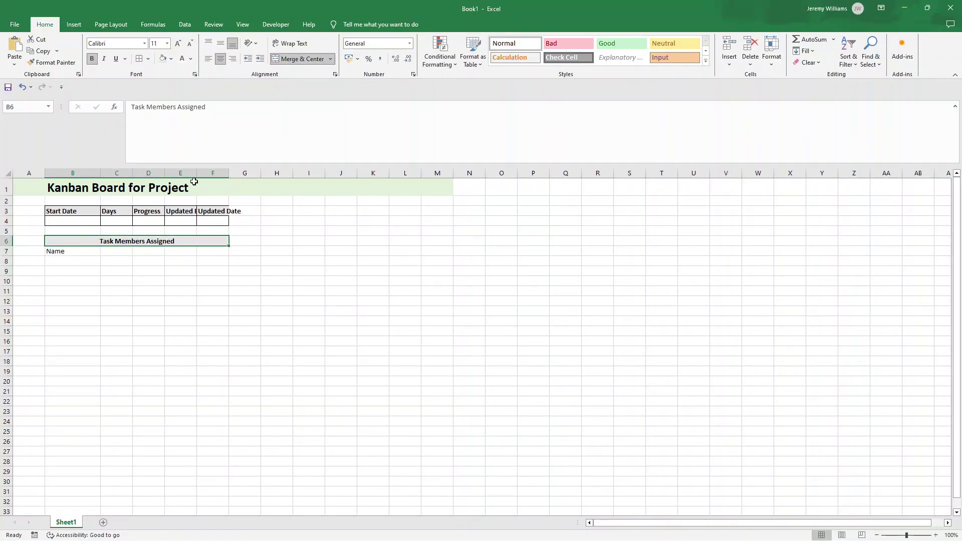
left_click_drag(69, 241, 80, 299)
left_click(139, 58)
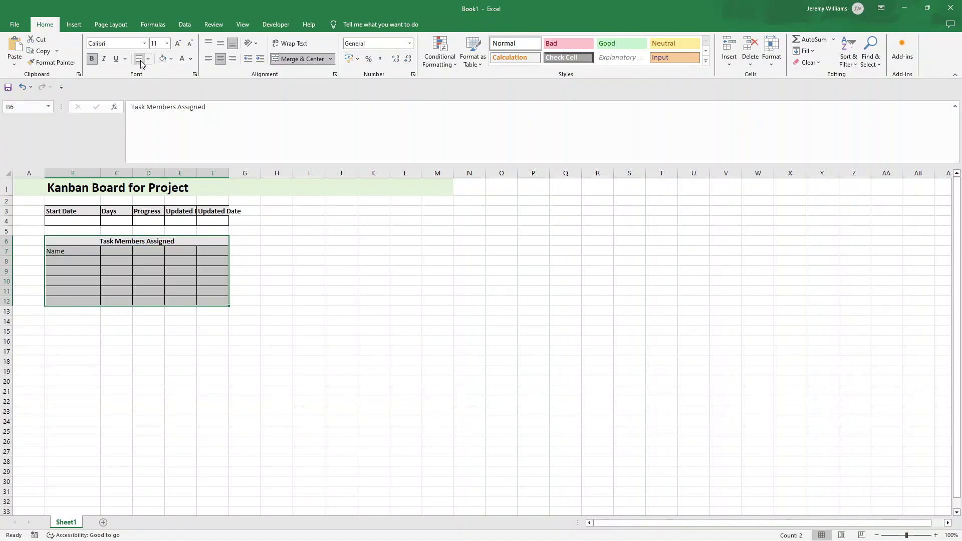
- Shade header row 7 grey and add the 'Initials' header in C7
left_click_drag(75, 252, 213, 252)
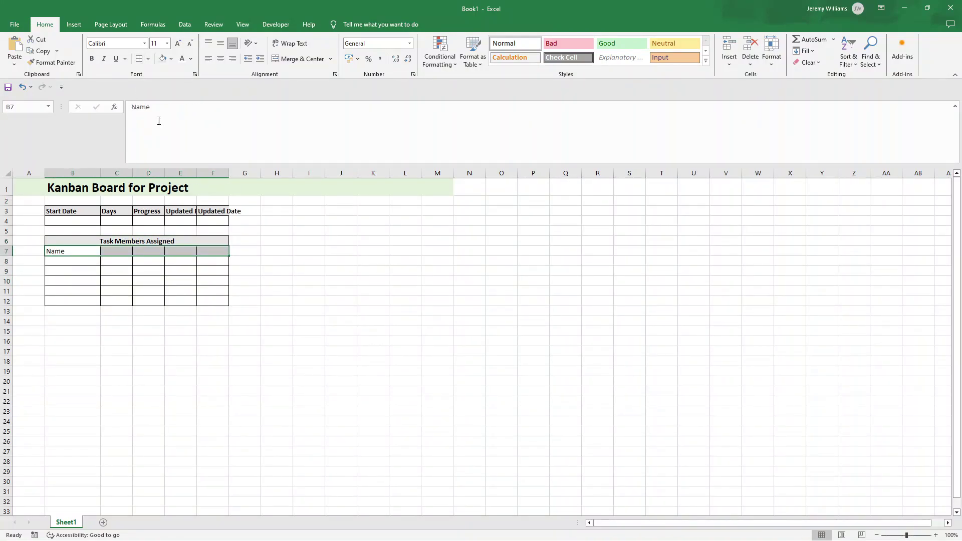
left_click(160, 59)
left_click(70, 260)
key("Down")
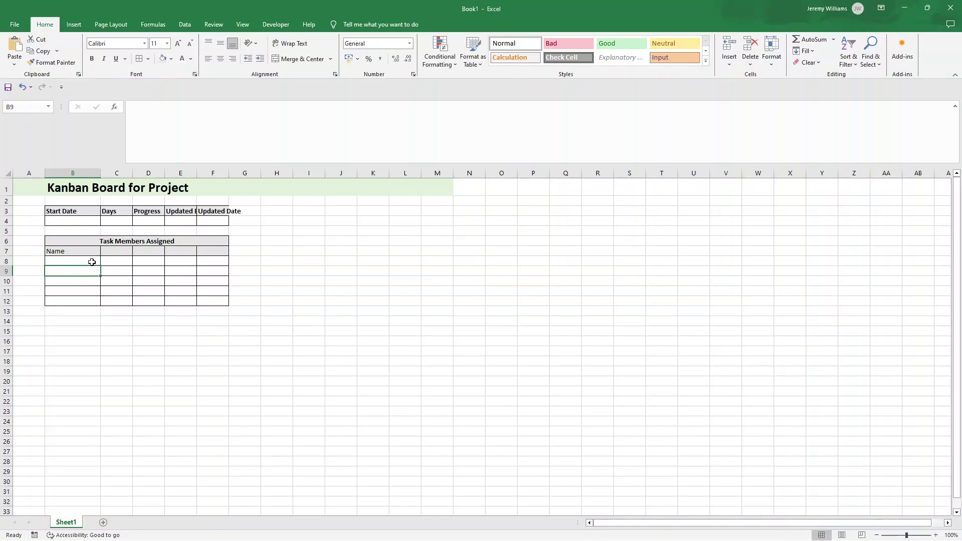
left_click(118, 250)
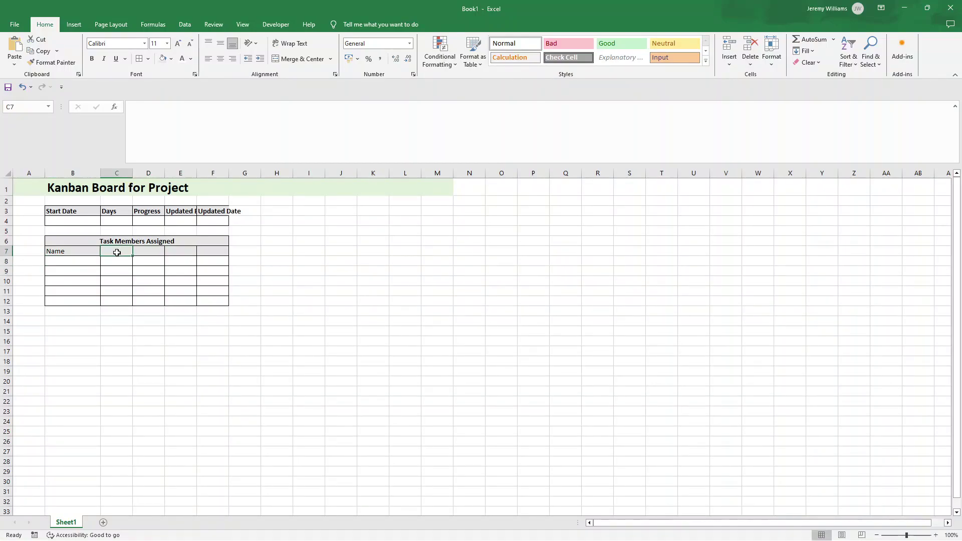
type("Initials")
key("Return")
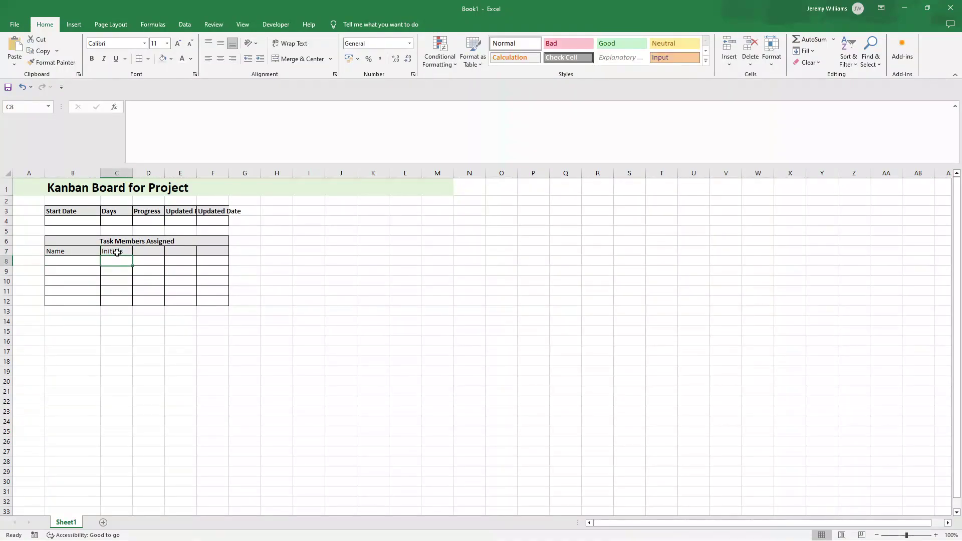
left_click_drag(118, 252, 97, 254)
left_click(157, 261)
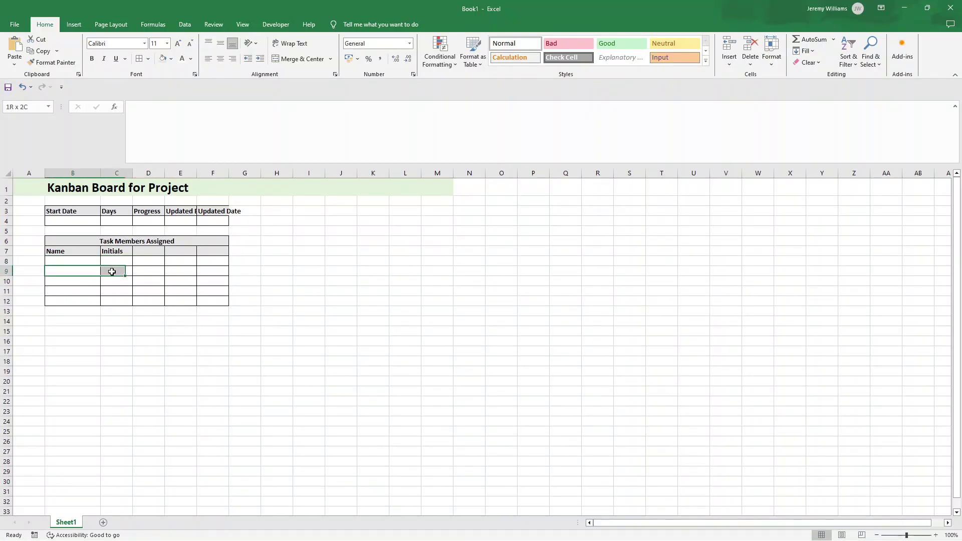
left_click(103, 292)
left_click_drag(95, 300, 110, 300)
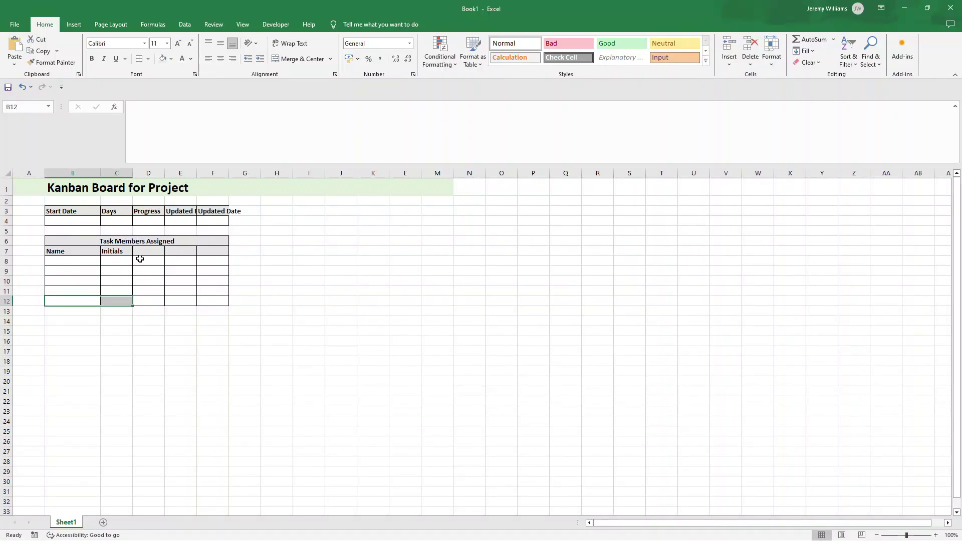
left_click(147, 262)
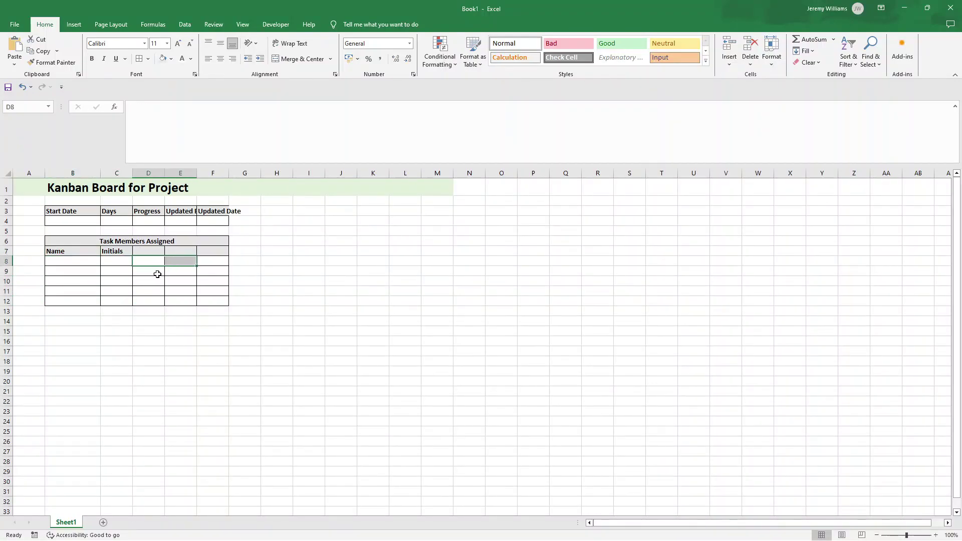
left_click(156, 273)
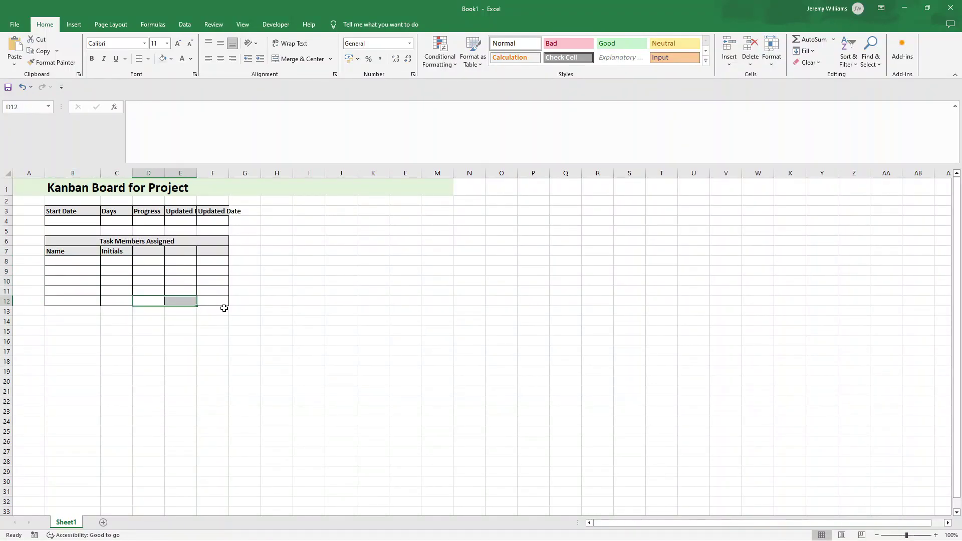
- Unmerge the heading and clear column F cells F5:F13 from the table
left_click(216, 262)
left_click(211, 321)
left_click_drag(229, 326, 230, 244)
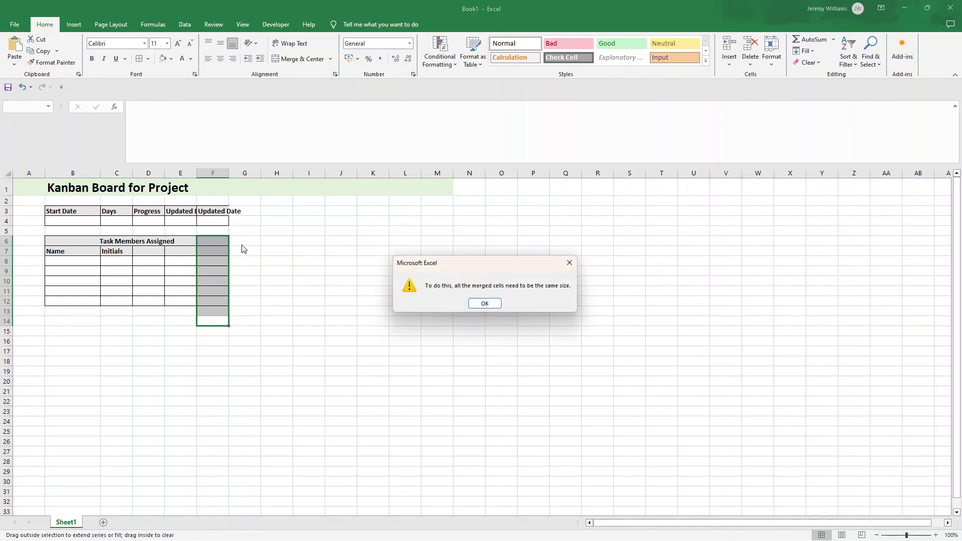
key("Return")
left_click(172, 240)
left_click(298, 58)
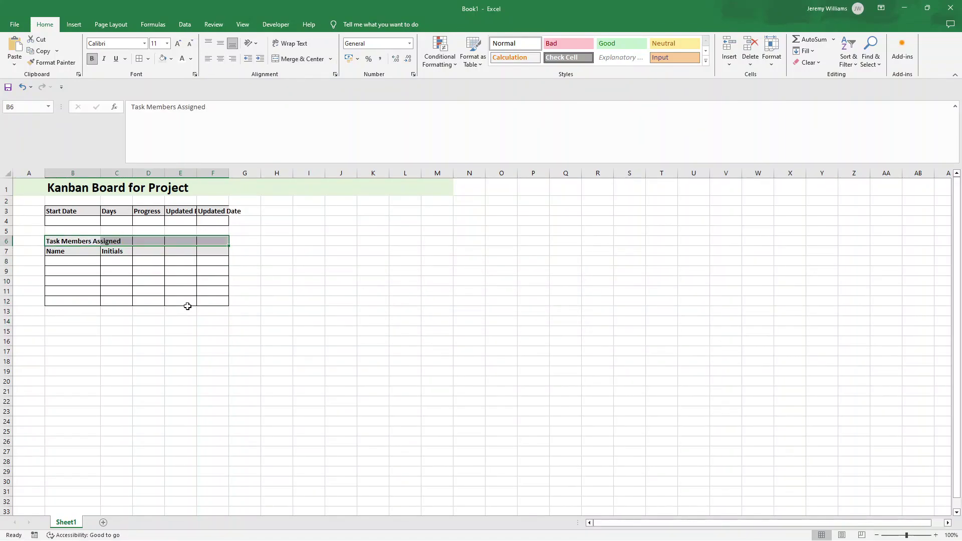
left_click(219, 311)
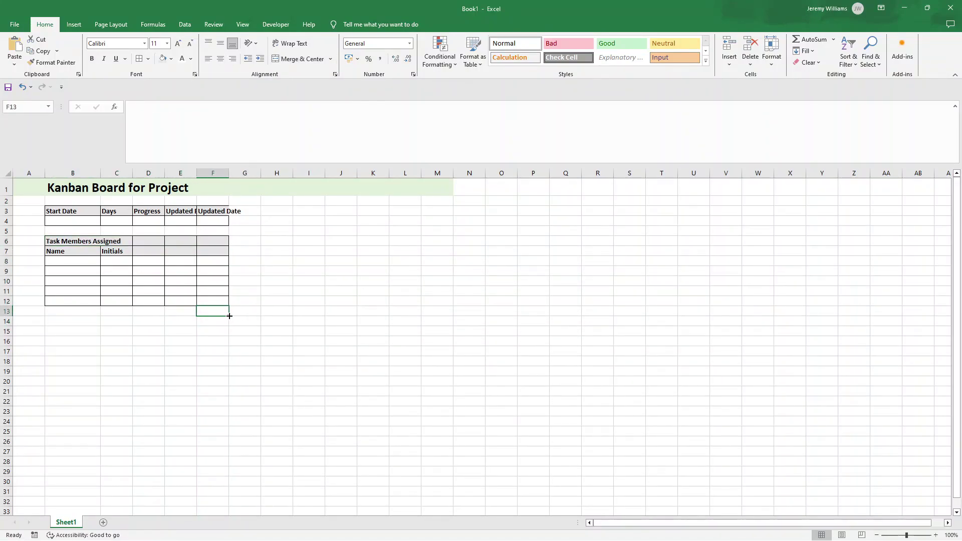
left_click_drag(228, 316, 223, 239)
- Merge and centre the Task Members Assigned heading across B6:E6
left_click_drag(125, 241, 188, 241)
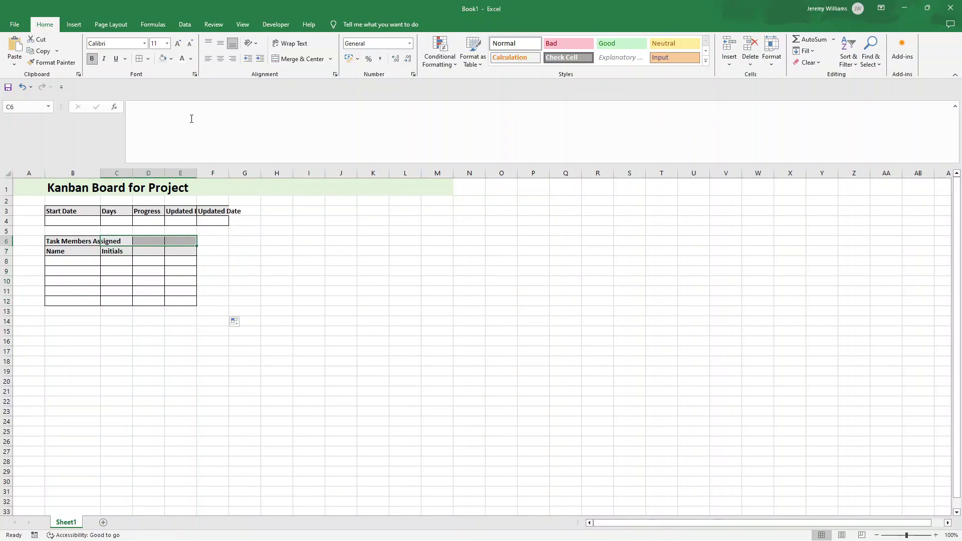
left_click(299, 59)
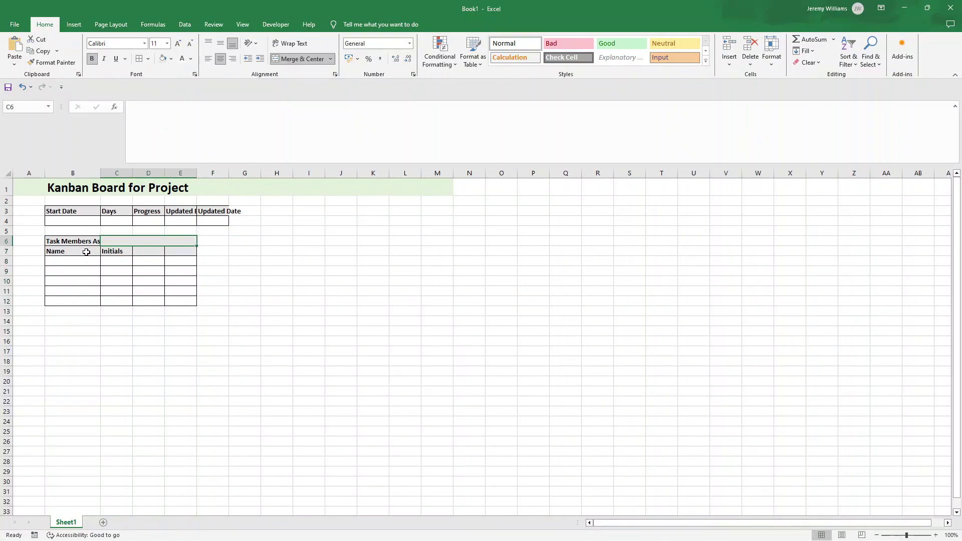
left_click(78, 242)
left_click(299, 59)
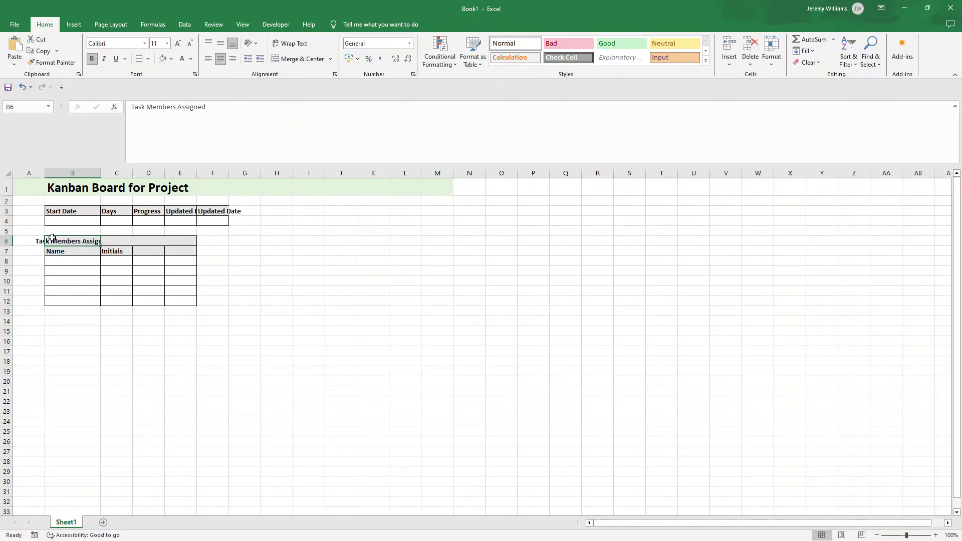
key("ctrl+z")
left_click(341, 289)
left_click_drag(78, 241, 186, 241)
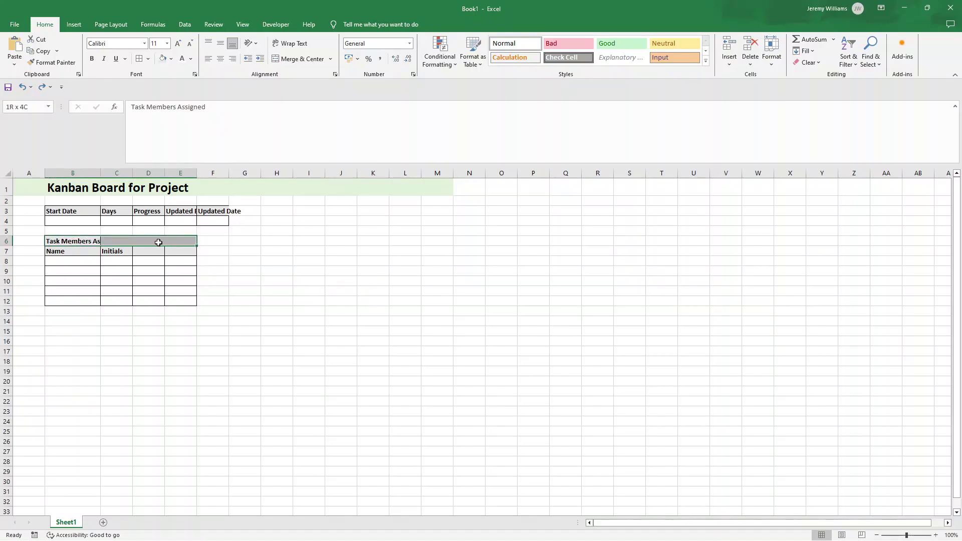
left_click(275, 58)
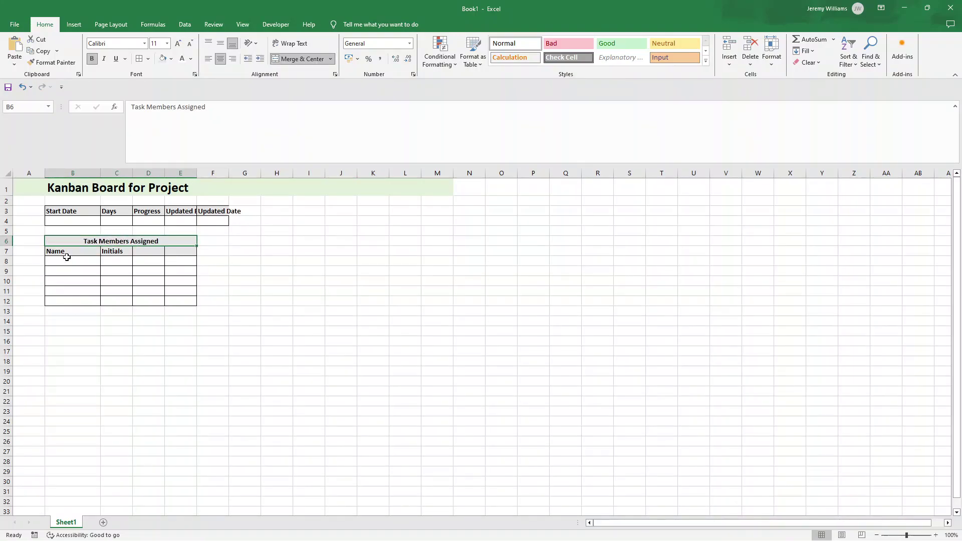
- Copy the Name and Initials headers from B7:C7 into D7:E7
left_click_drag(65, 255, 106, 254)
key("ctrl+c")
left_click(156, 253)
key("ctrl+v")
left_click(240, 253)
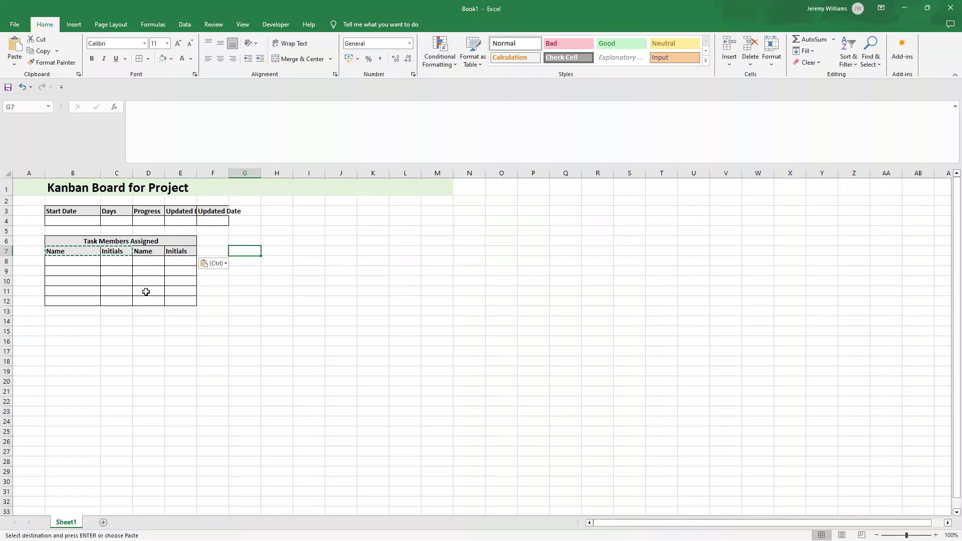
left_click(80, 320)
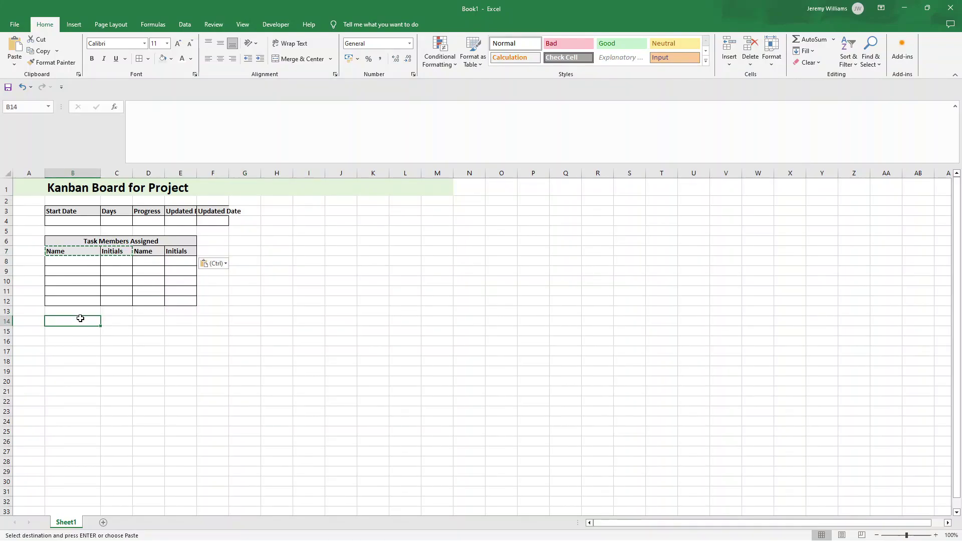
- Enter a bold, enlarged 'Kanban Board' heading in B14
type("Kanban")
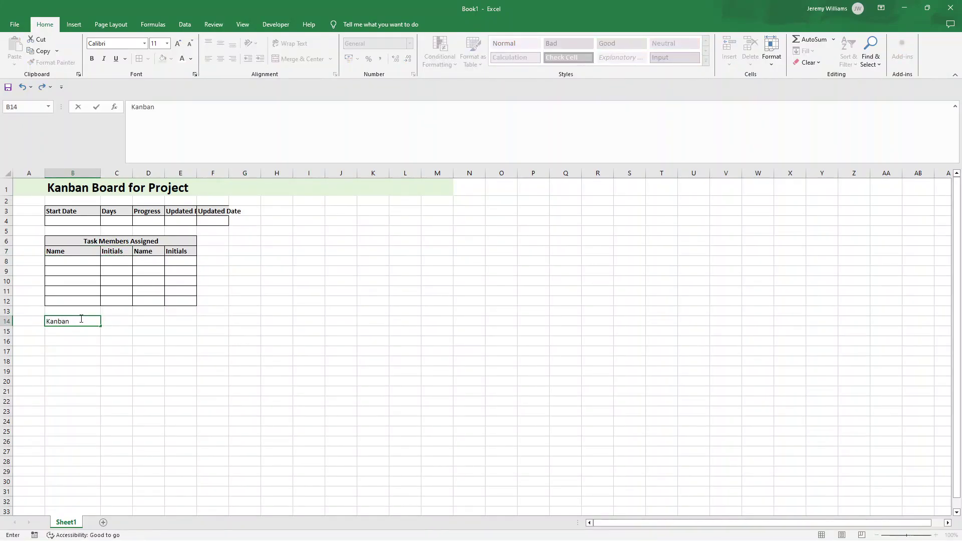
type(" Board")
key("ctrl+Return")
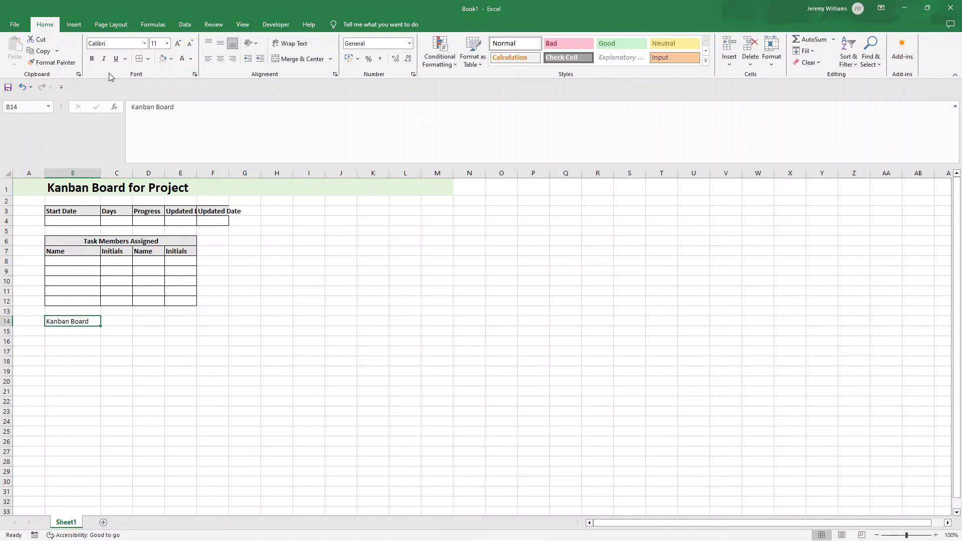
left_click(92, 59)
left_click(177, 44)
left_click(177, 43)
left_click(177, 44)
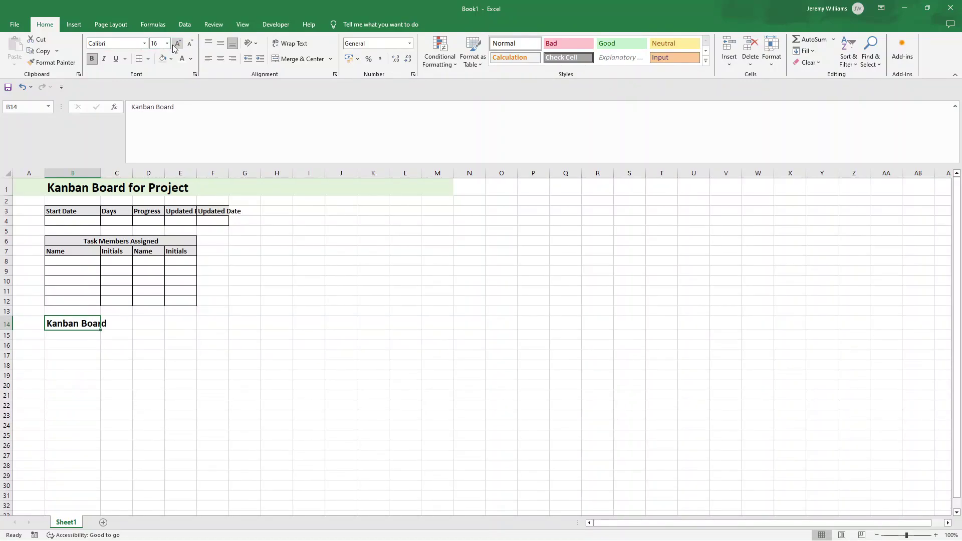
- Enter the column labels Backlog in B15 and To Do in C15
left_click(69, 336)
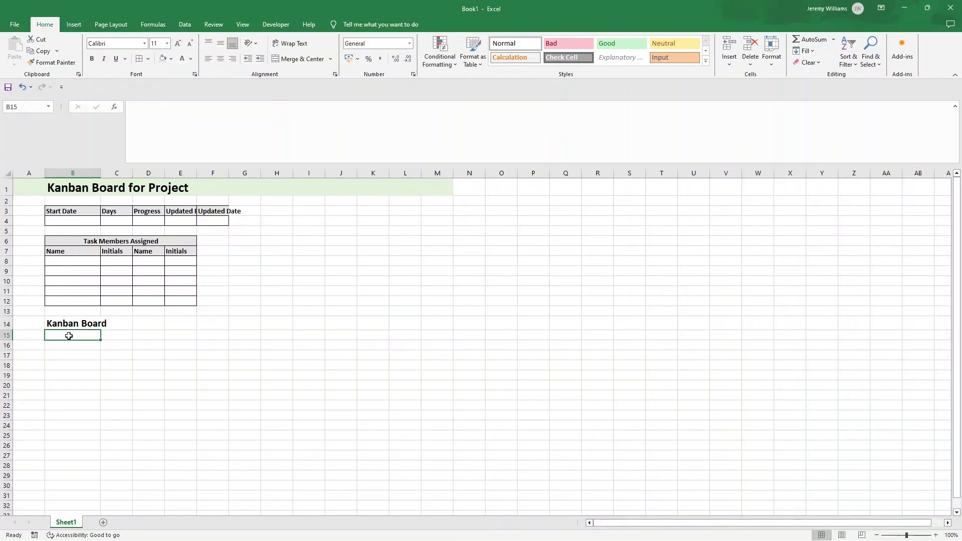
type("Backlog")
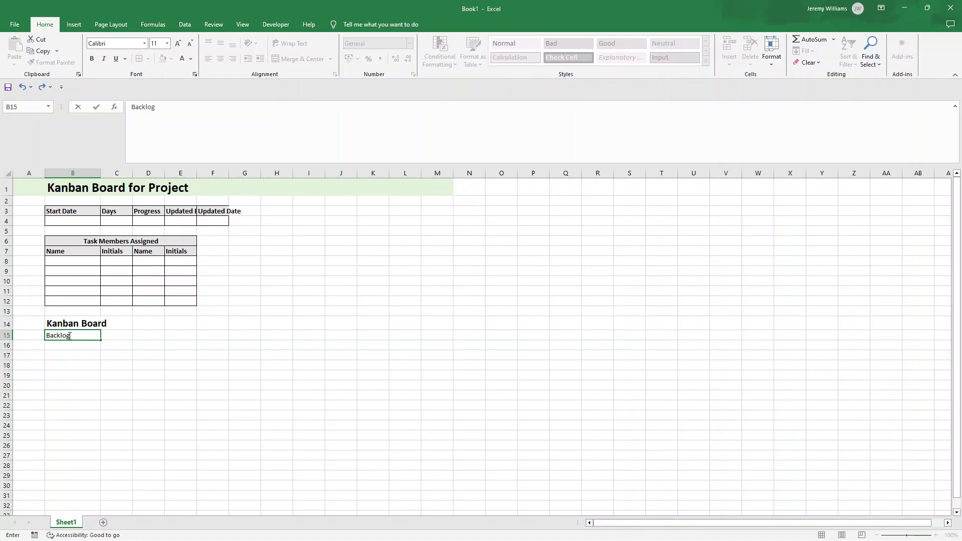
key("Return")
key("Up")
key("Right")
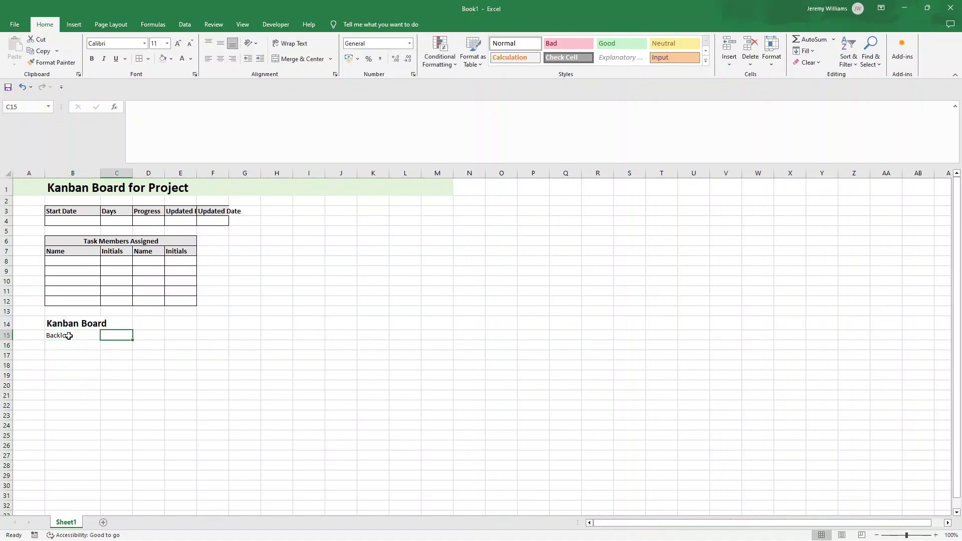
type("To Do")
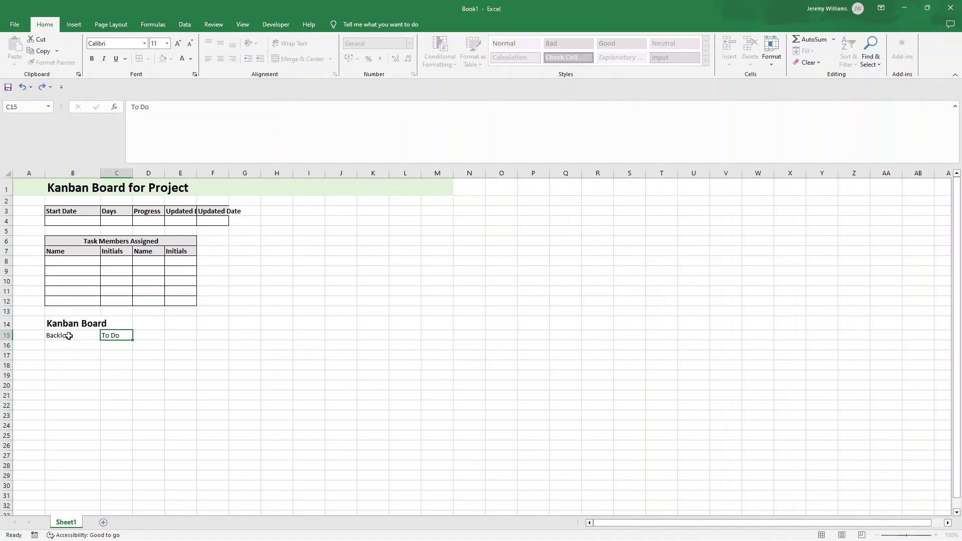
key("Right")
- Add the labels In Progress, Review/Testing and Complete in D15:F15
type("In")
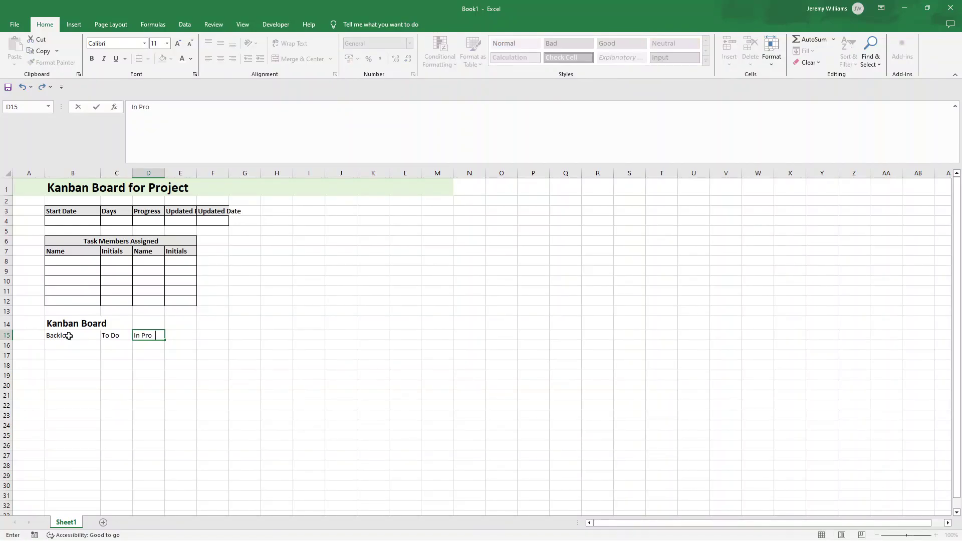
type(" Progress")
key("Return")
key("Up")
key("Right")
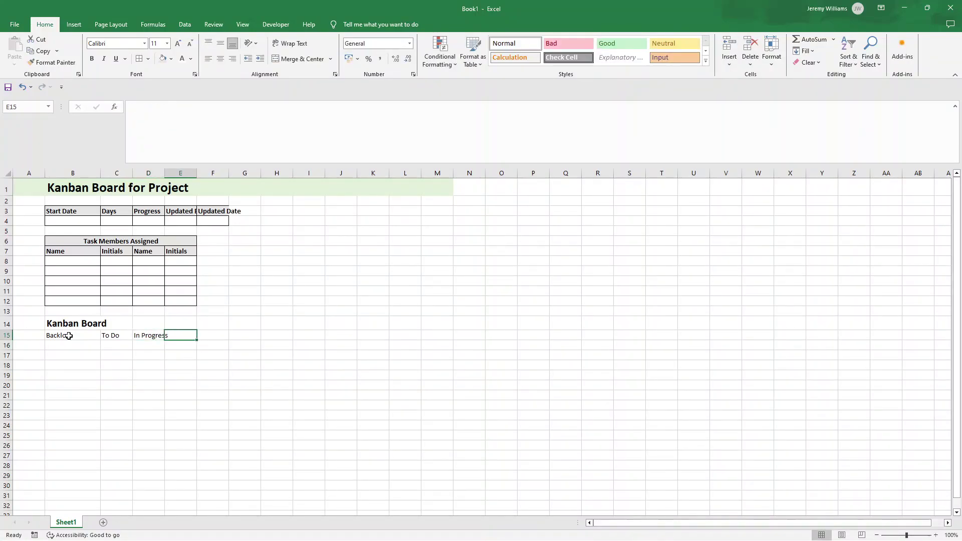
type("Review/Testing")
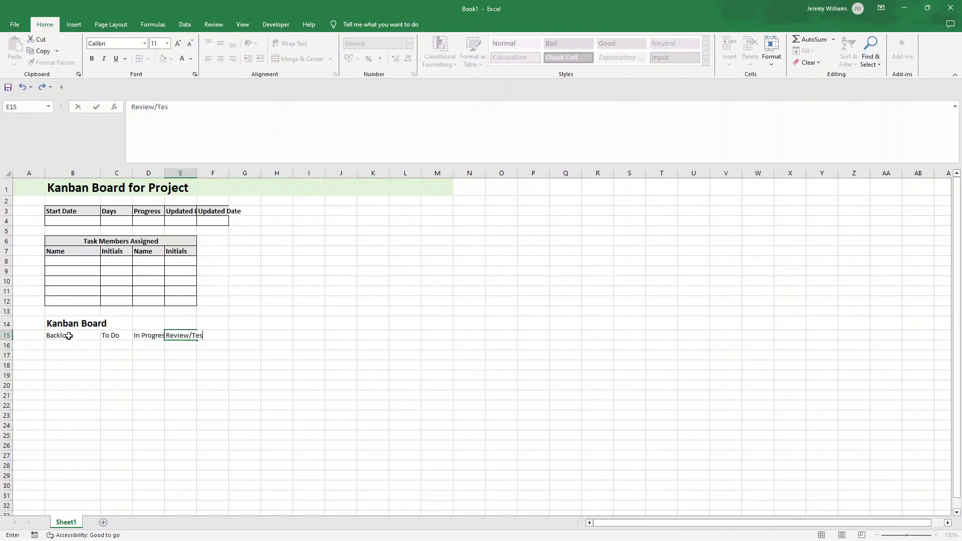
key("Right")
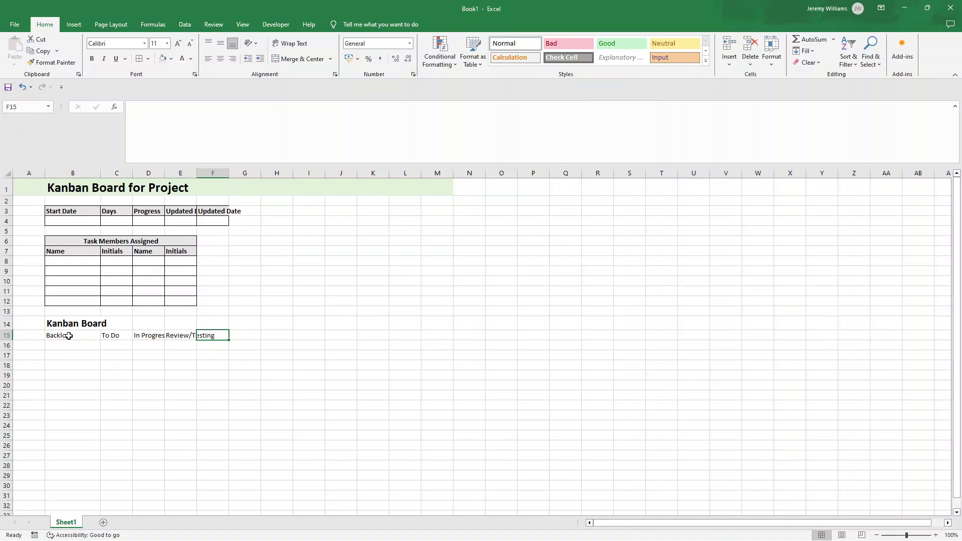
type("Complete")
key("Return")
left_click_drag(69, 336, 203, 335)
- Bold the Kanban column labels and widen columns B to F to about 20 characters
key("ctrl+b")
left_click(202, 344)
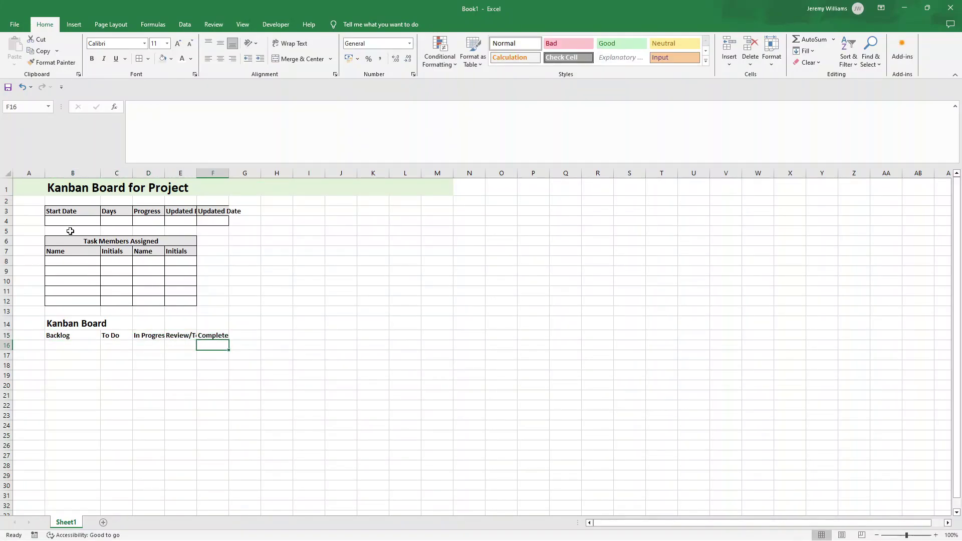
left_click(73, 174)
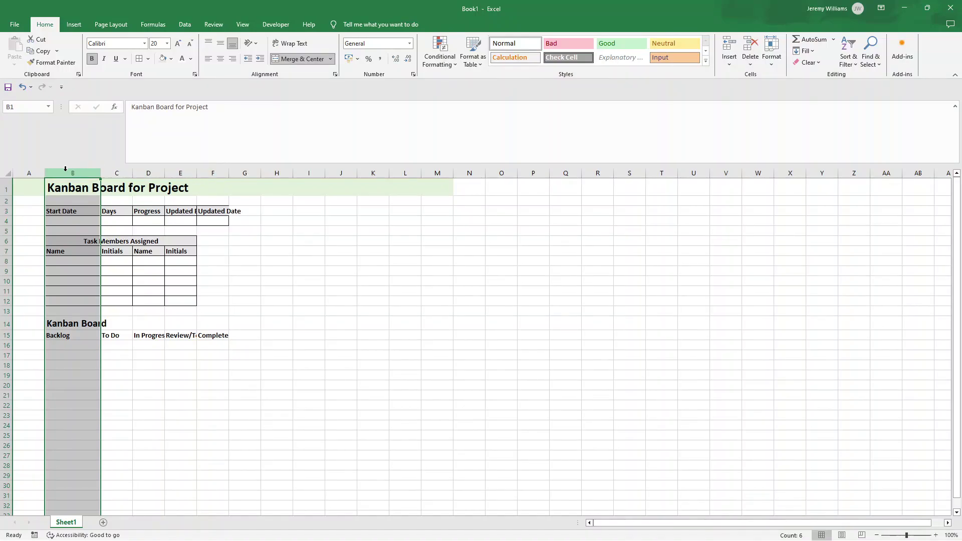
left_click(214, 172, "shift")
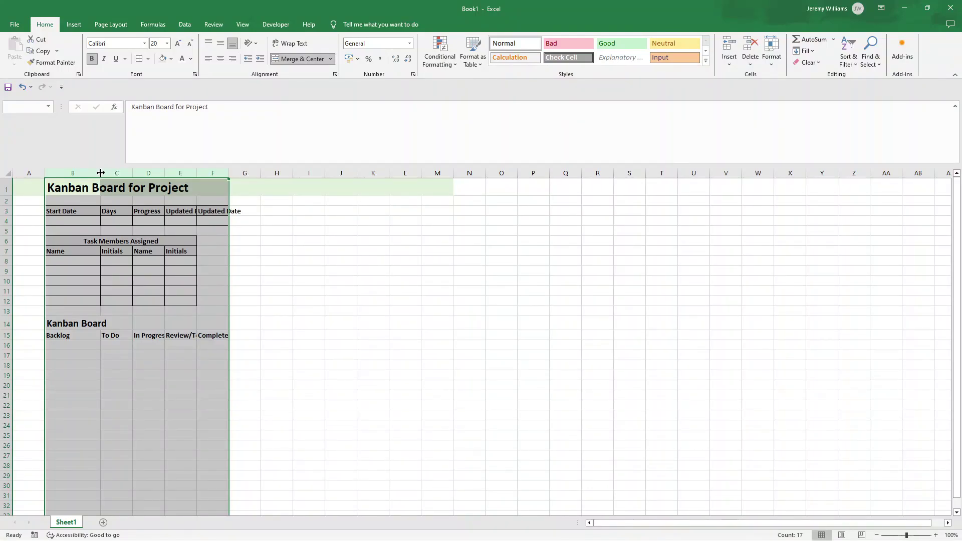
left_click_drag(101, 172, 127, 172)
- Make row 15 taller and centre labels B15:F15 both ways, enlarged to 14-point
left_click(130, 334)
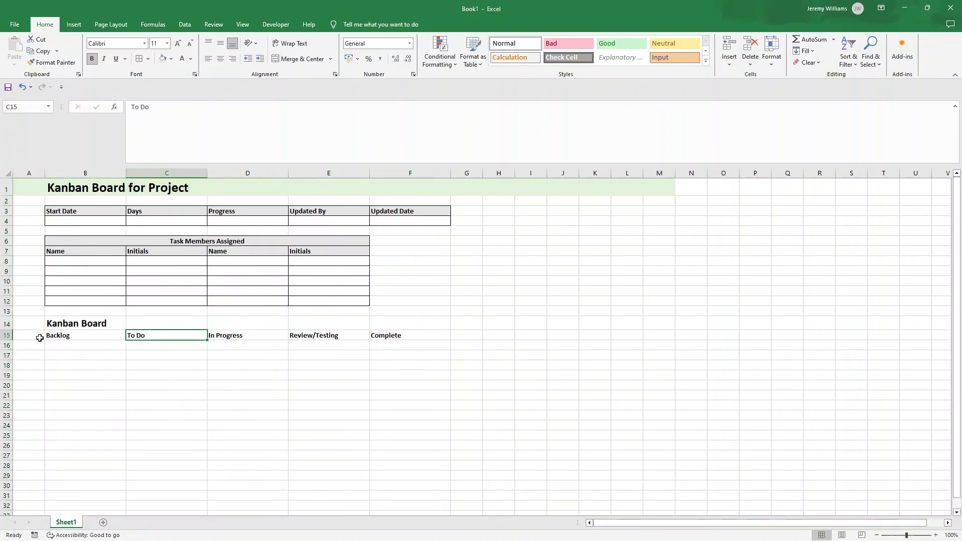
left_click_drag(10, 341, 11, 351)
left_click_drag(77, 345, 383, 352)
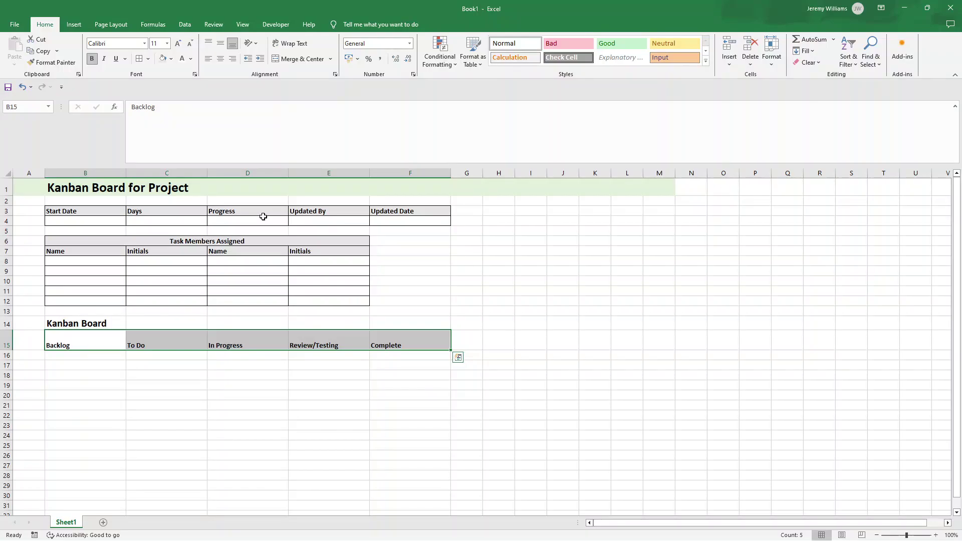
left_click(221, 59)
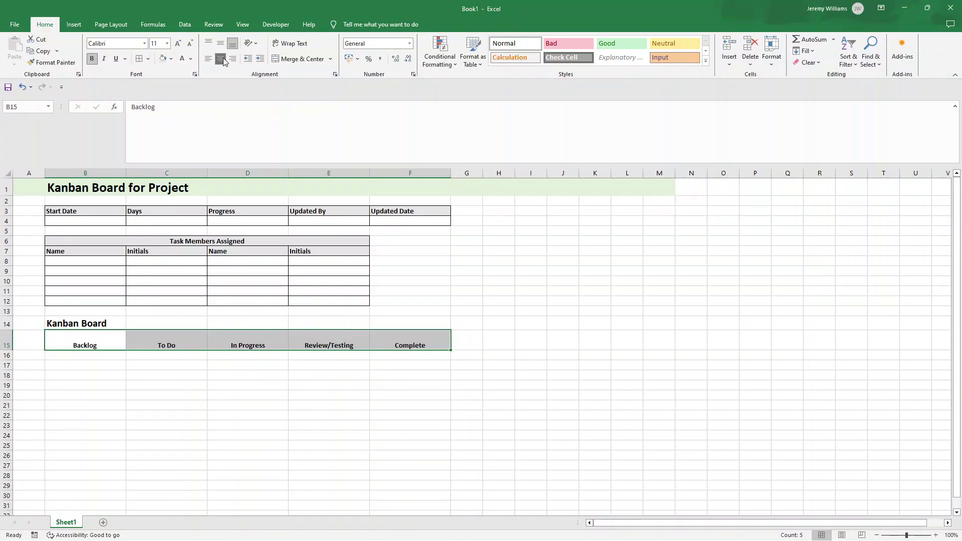
left_click(224, 47)
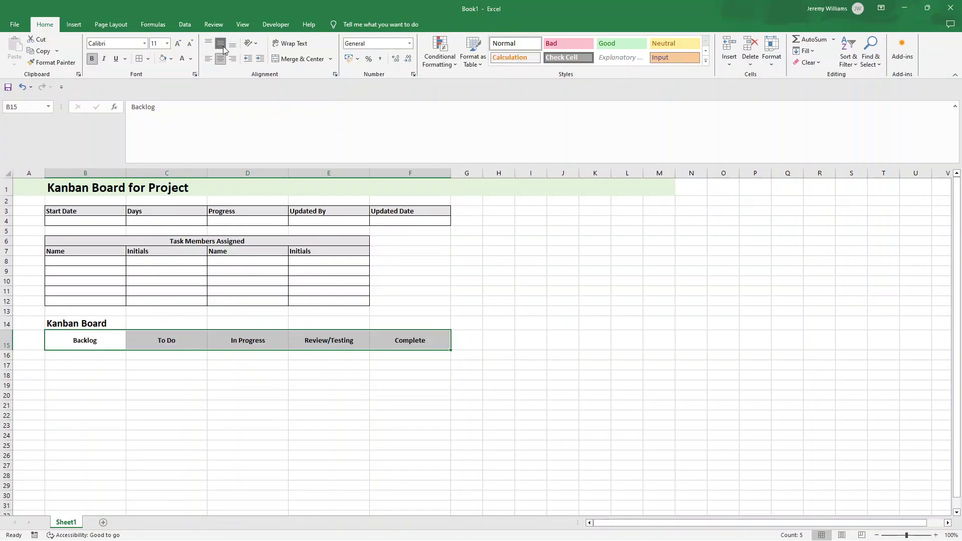
left_click(178, 44)
left_click(177, 43)
left_click(95, 339)
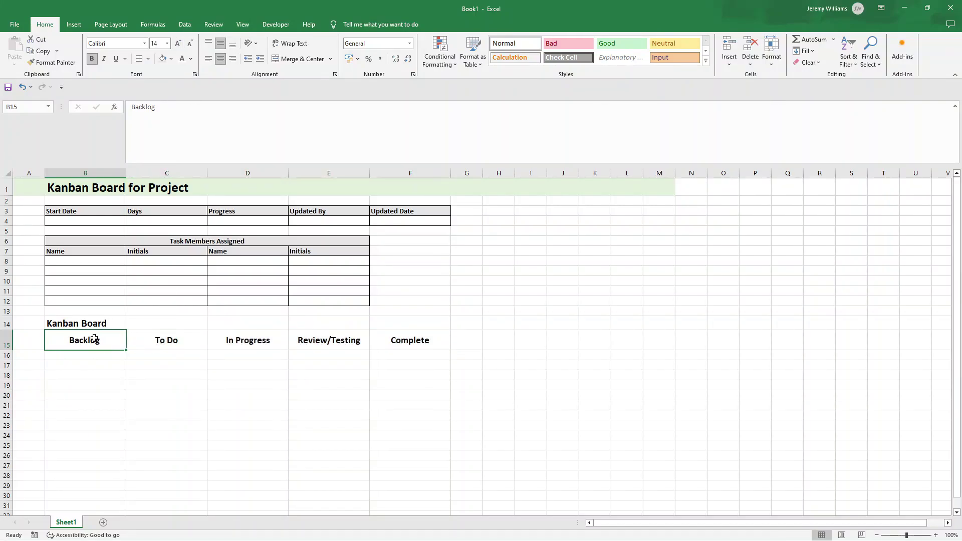
- Fill Backlog light blue, To Do light orange, In Progress light green and Review/Testing with a light fill
left_click(171, 59)
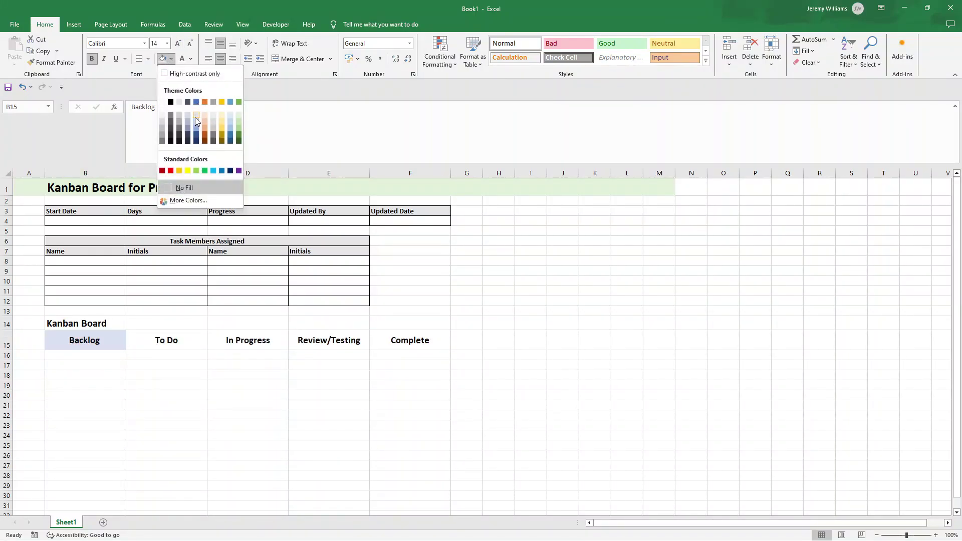
left_click(194, 115)
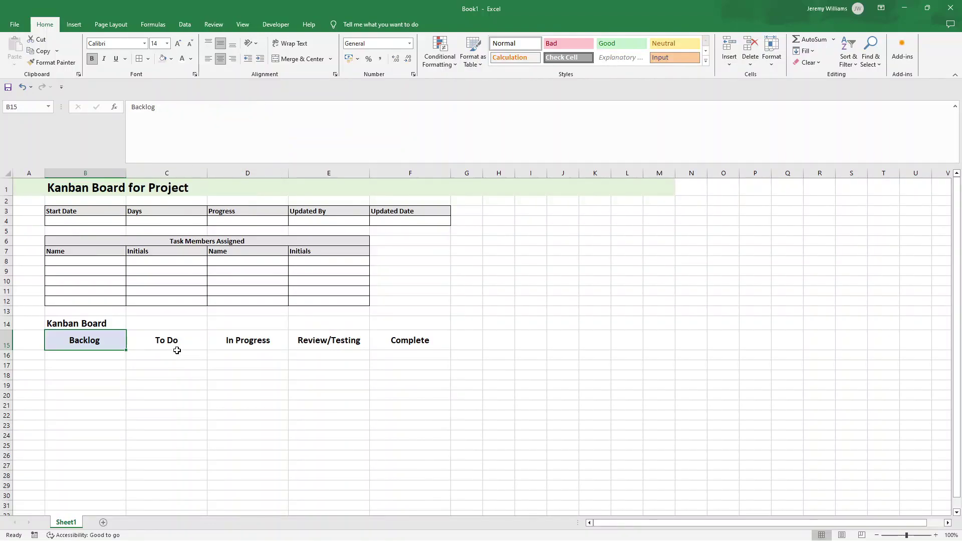
left_click(175, 346)
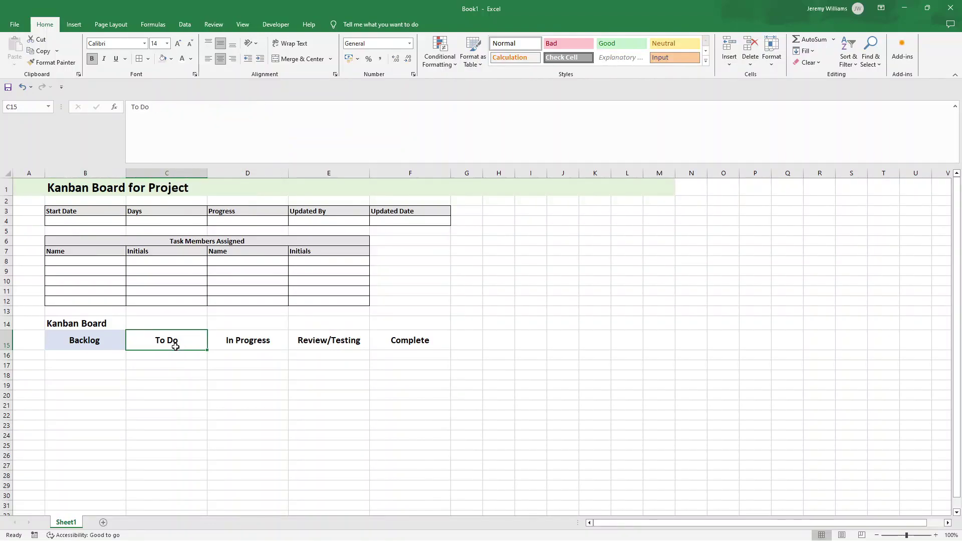
left_click(171, 59)
left_click(203, 115)
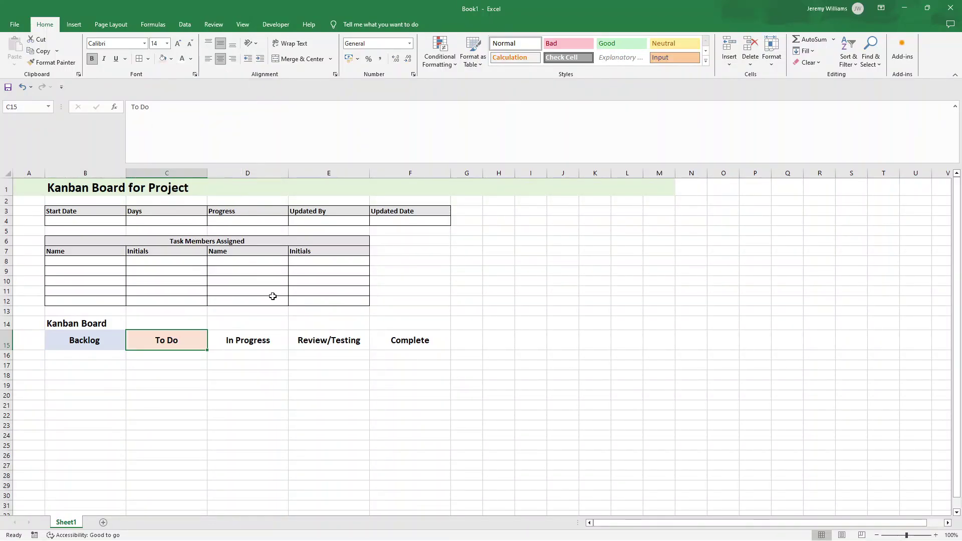
left_click(269, 336)
left_click(171, 59)
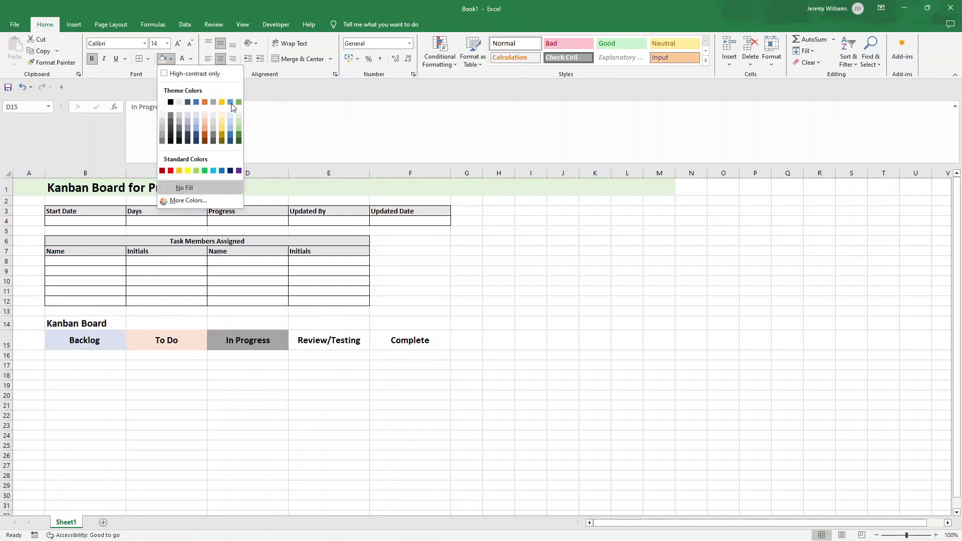
left_click(239, 115)
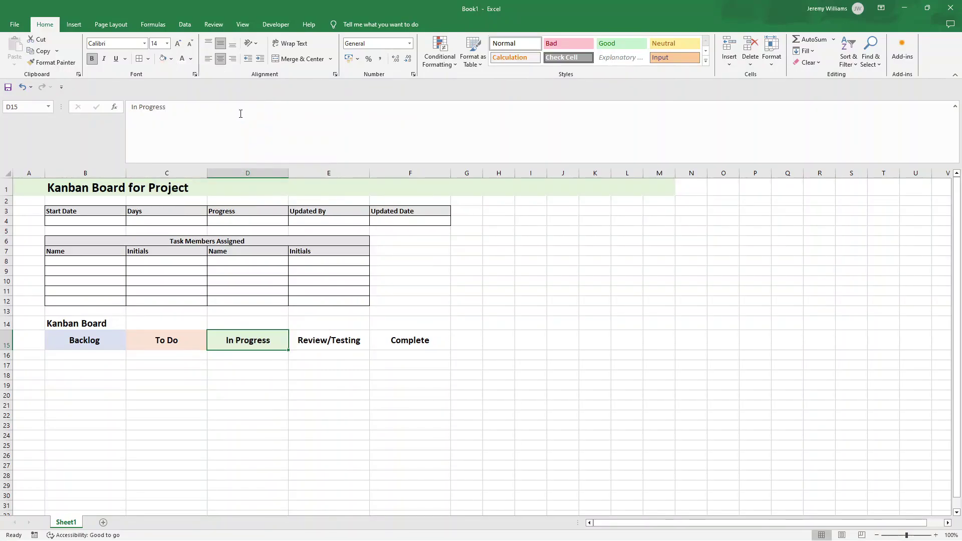
left_click(322, 337)
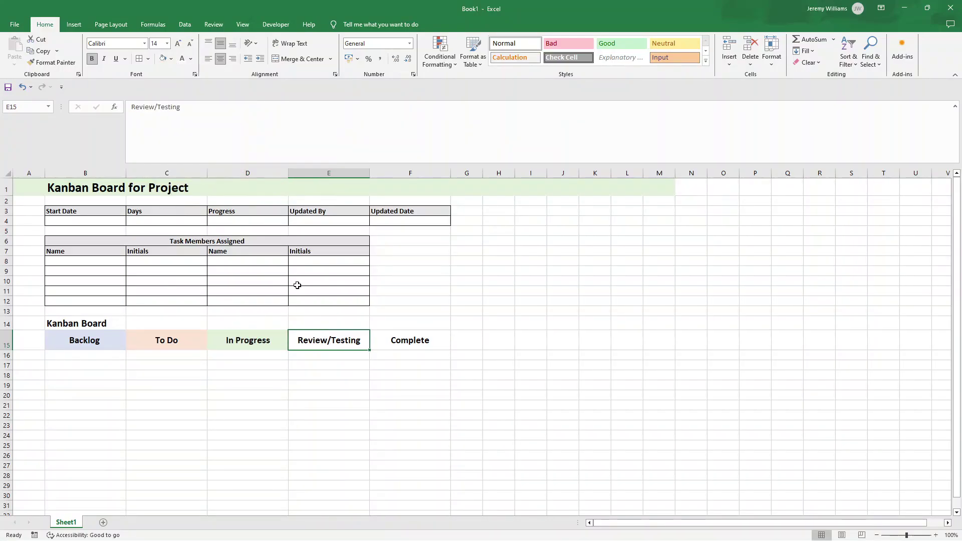
left_click(171, 58)
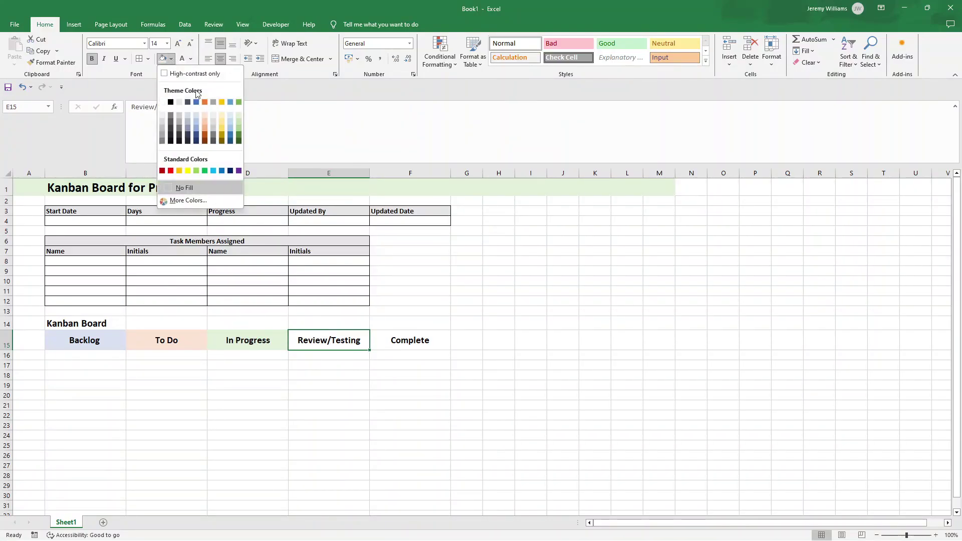
left_click(214, 116)
- Refill the In Progress header light gold and give the Complete header a light green fill
left_click(401, 324)
left_click(410, 337)
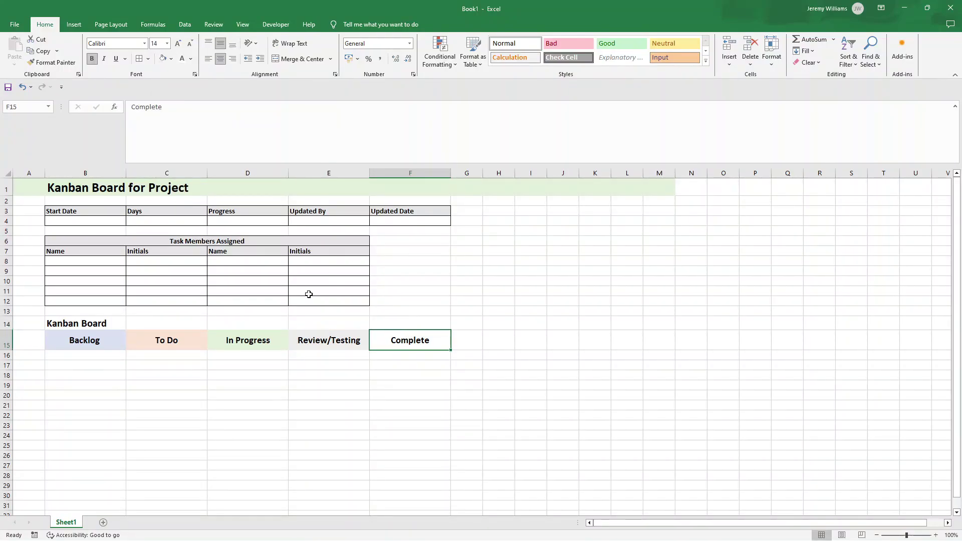
left_click(239, 341)
left_click(172, 58)
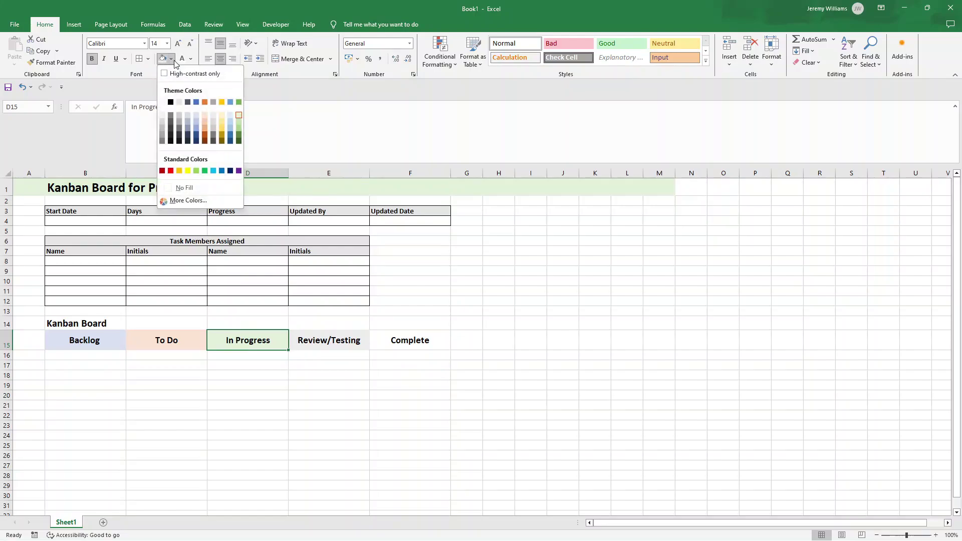
left_click(224, 117)
left_click(409, 336)
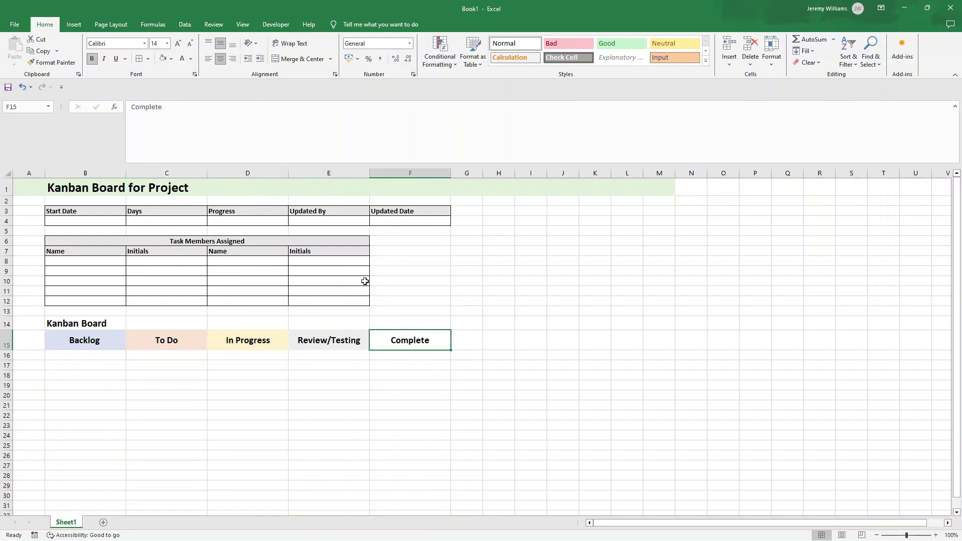
left_click(172, 59)
left_click(238, 117)
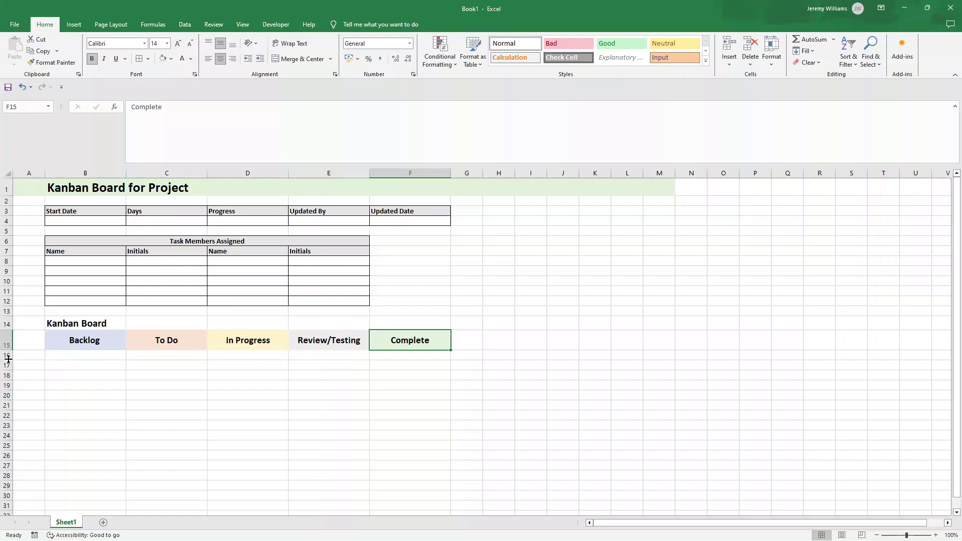
- Make row 16 about 315 high to serve as the card area
left_click_drag(7, 360, 7, 463)
scroll(38, 392, "down", 3)
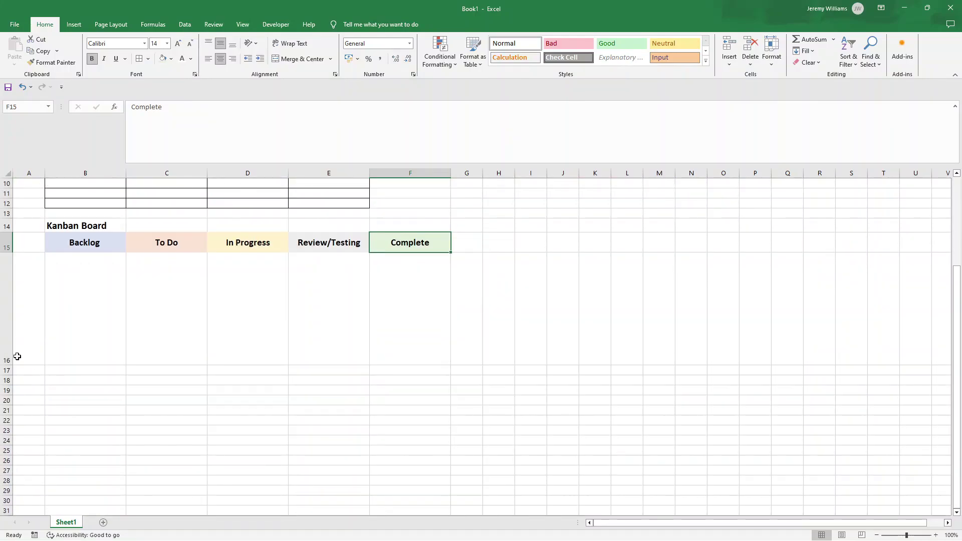
left_click_drag(8, 363, 29, 462)
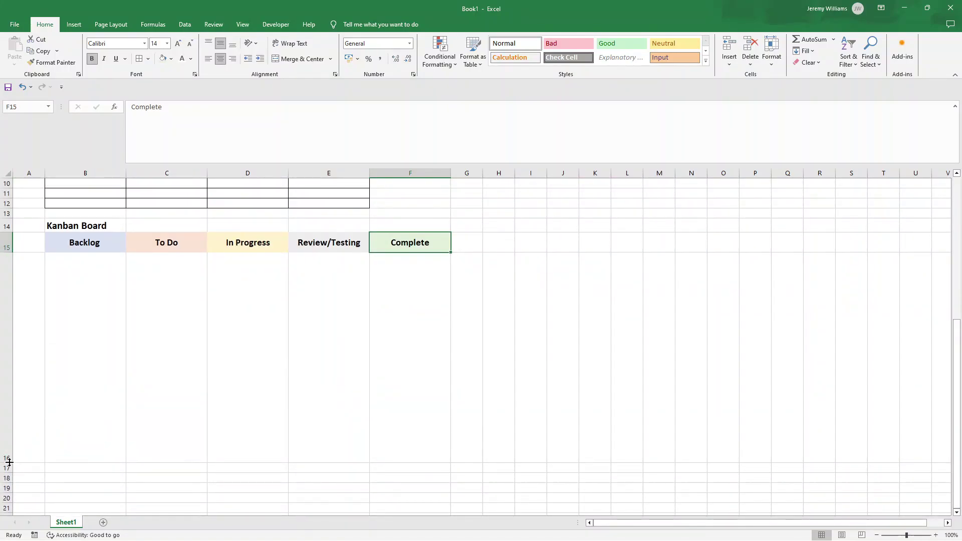
left_click_drag(9, 461, 12, 485)
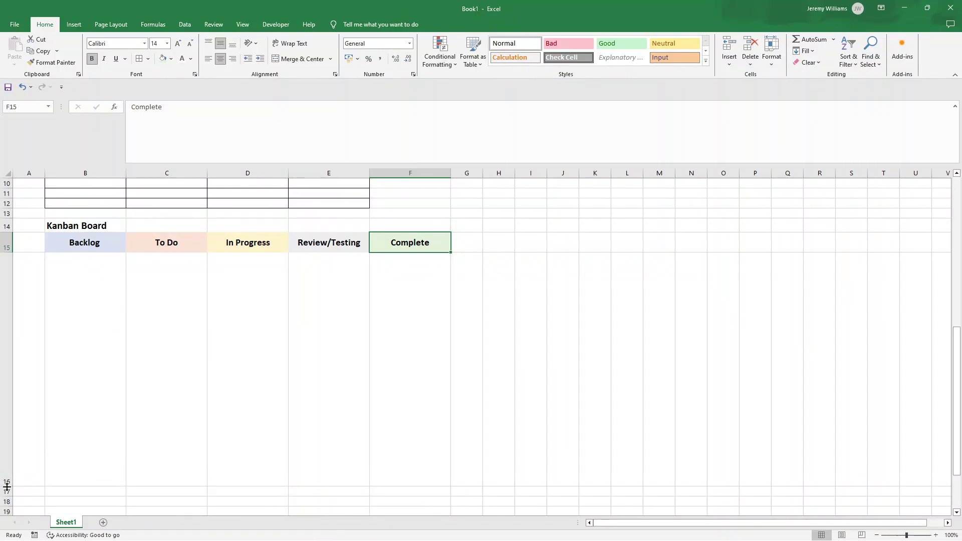
left_click(99, 282)
- Widen columns B through F equally to 26 characters and column H to about 17.57
scroll(99, 282, "up", 3)
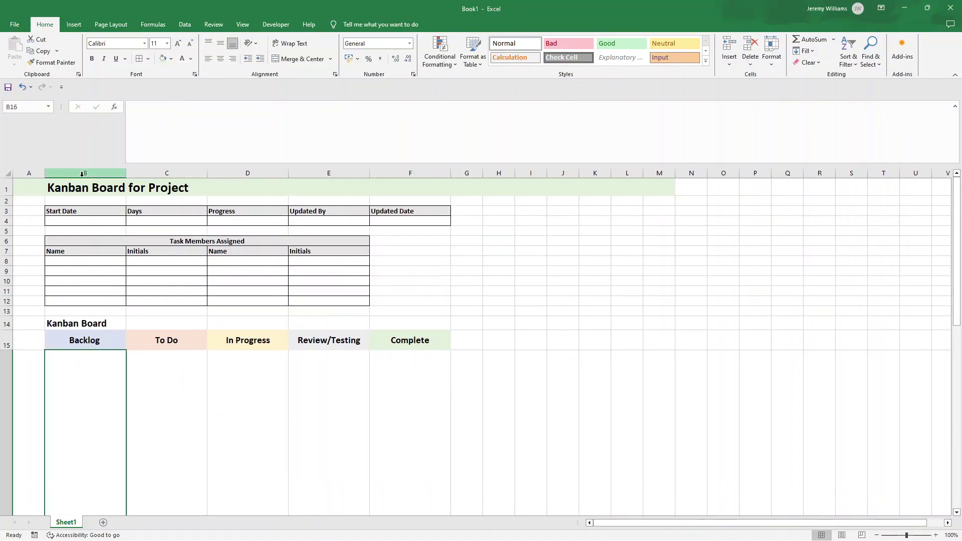
left_click(82, 173)
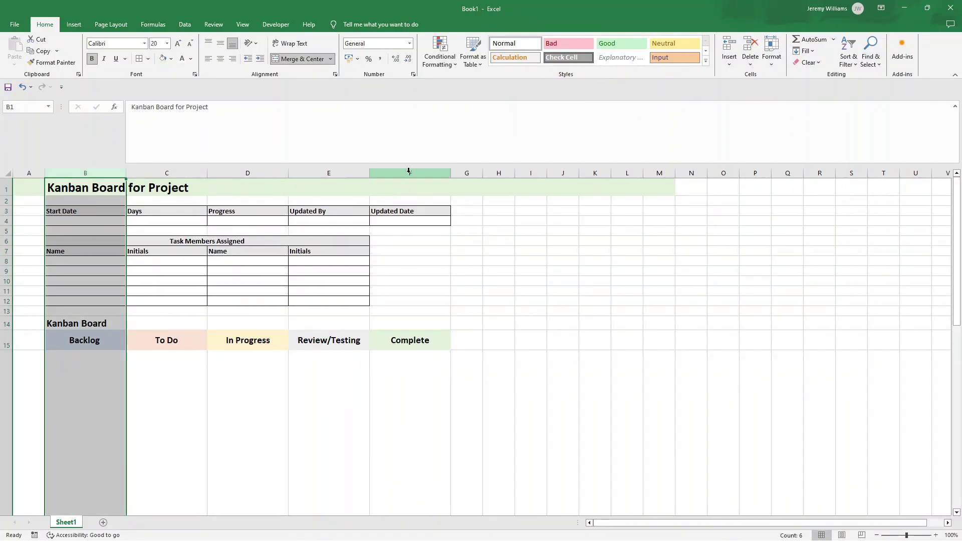
left_click(410, 173, "shift")
left_click_drag(369, 172, 382, 170)
left_click(615, 312)
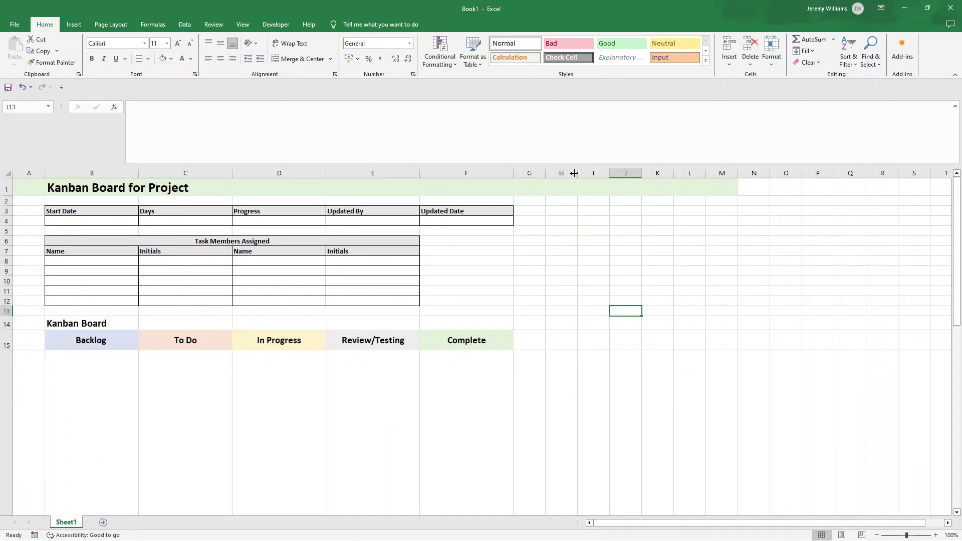
left_click_drag(574, 173, 609, 173)
- Copy the Complete header into H15 and retype it as 'Assigned To'
left_click(565, 345)
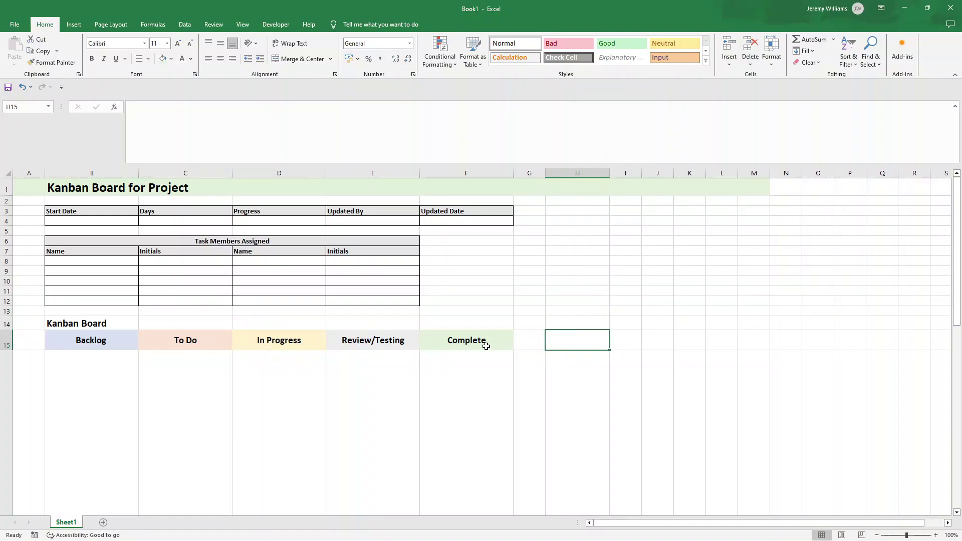
left_click(485, 345)
key("ctrl+c")
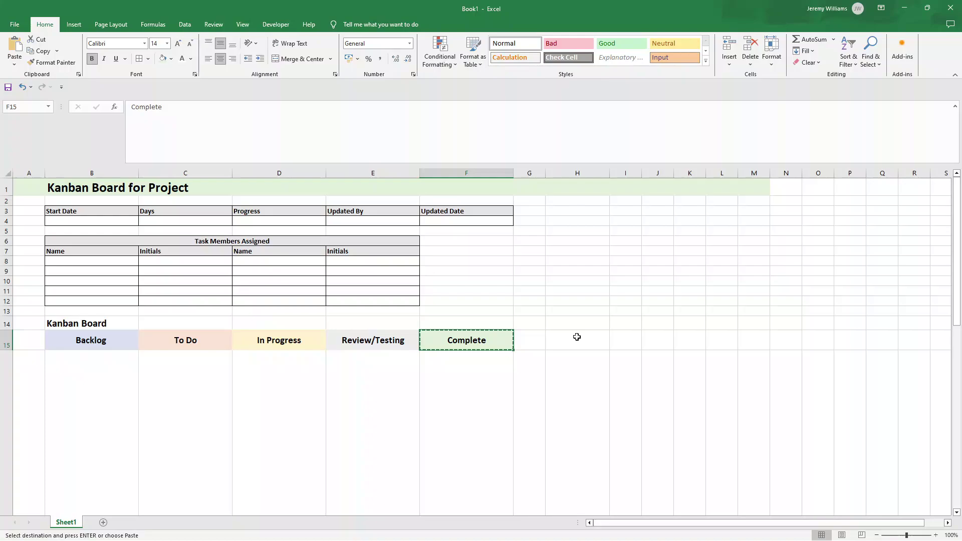
left_click(577, 337)
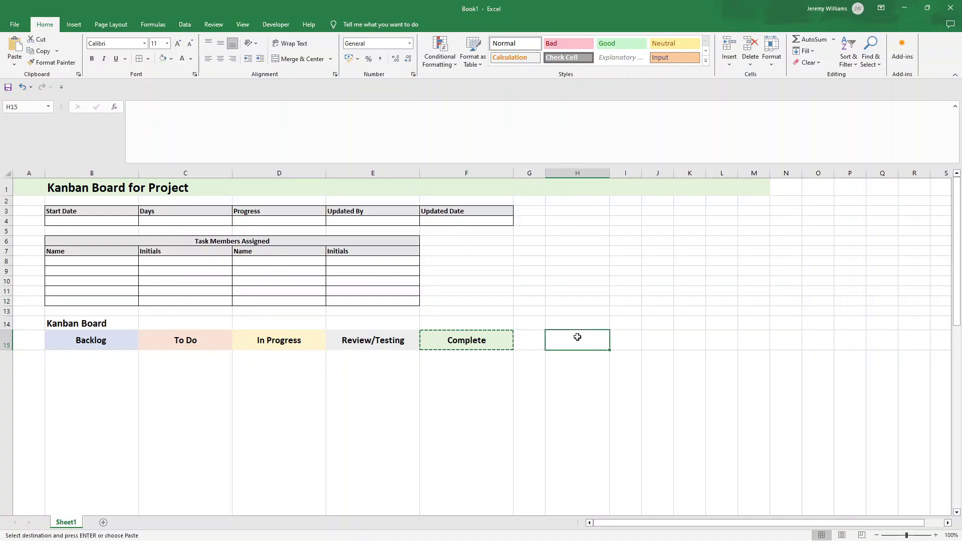
key("ctrl+v")
double_click(588, 337)
double_click(588, 337)
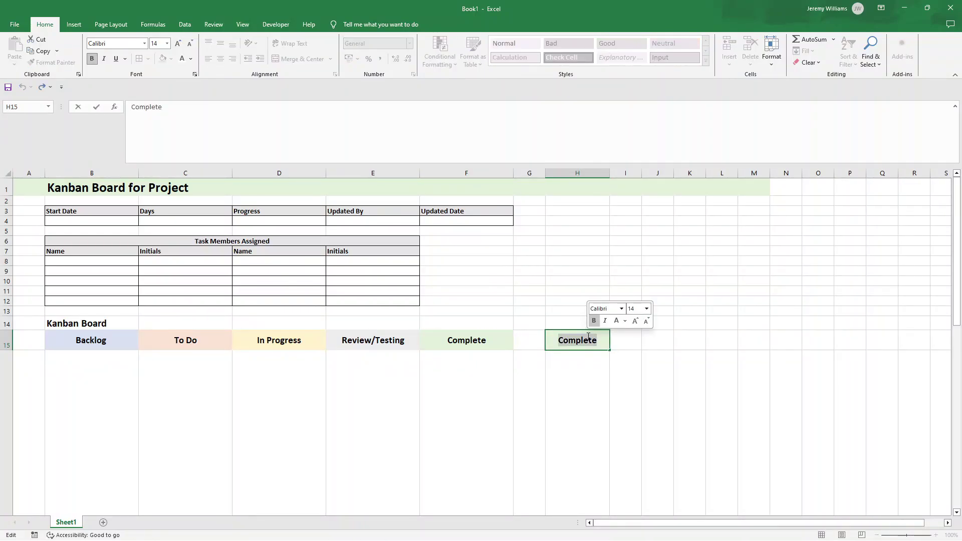
type("Assgined #")
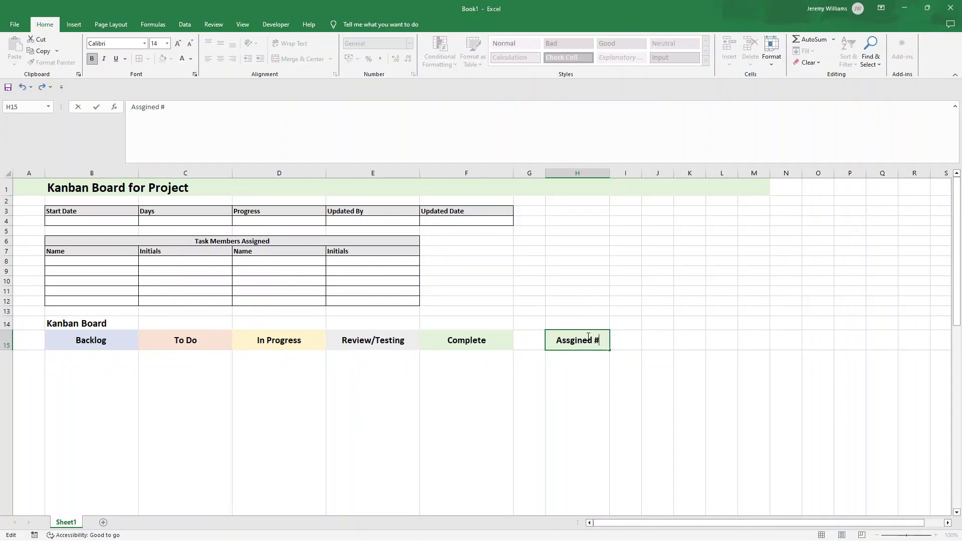
key("BackSpace")
key("BackSpace")
key("BackSpace")
key("BackSpace")
key("BackSpace")
key("BackSpace")
key("BackSpace")
type("igned To")
key("Return")
- Give the Assigned To header a grey fill and white text
left_click(571, 264)
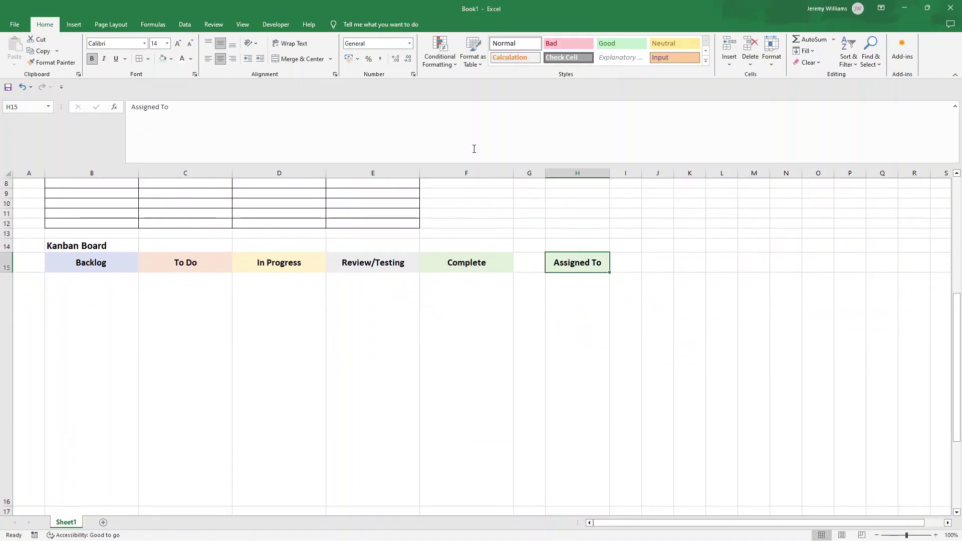
left_click(169, 59)
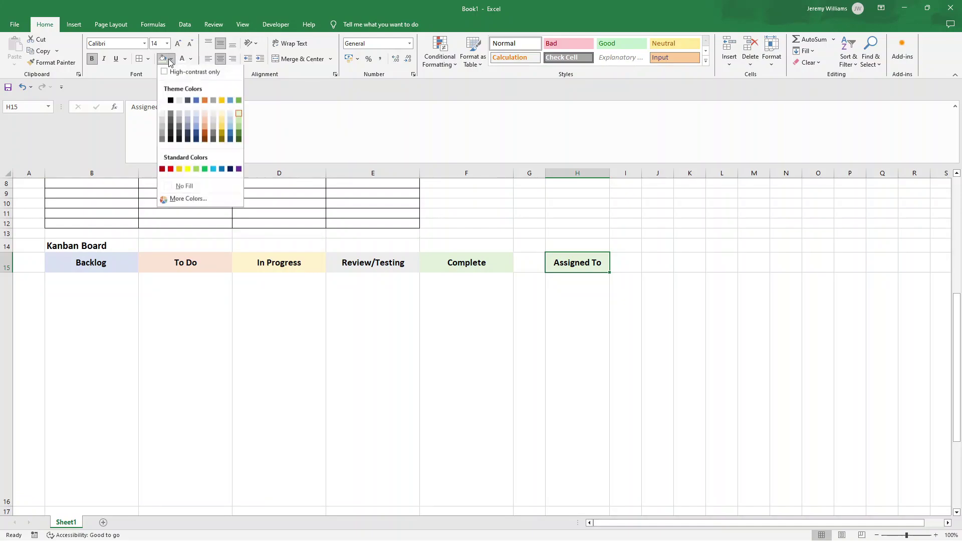
left_click(180, 103)
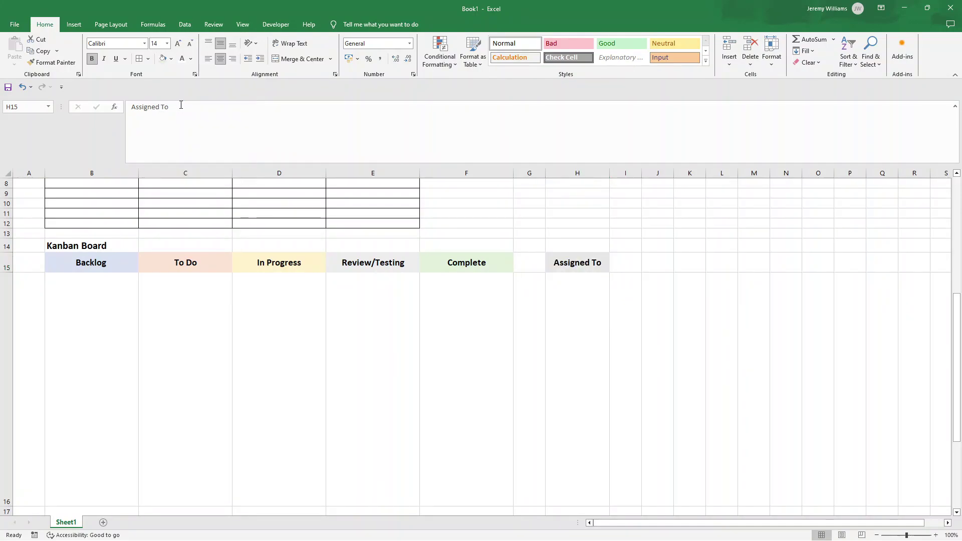
left_click(172, 59)
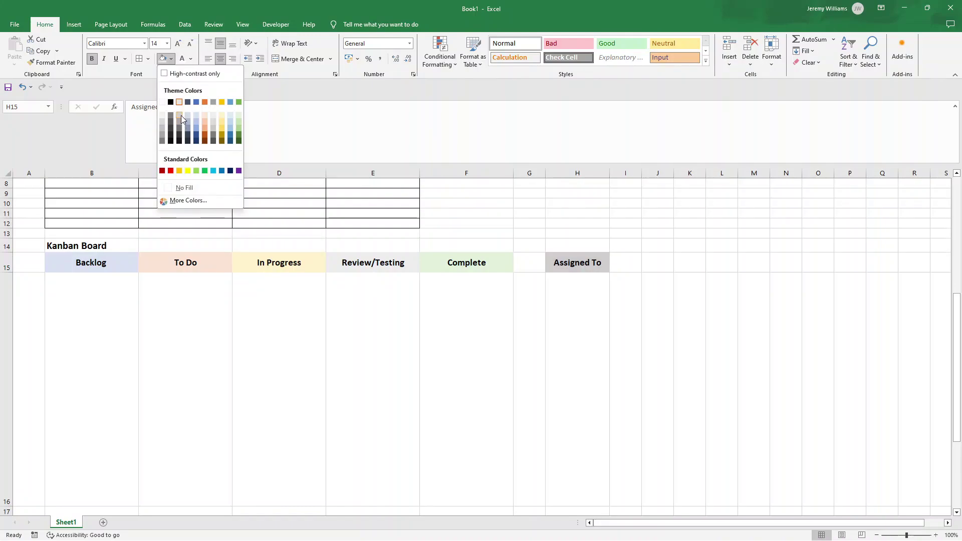
left_click(181, 121)
left_click(182, 59)
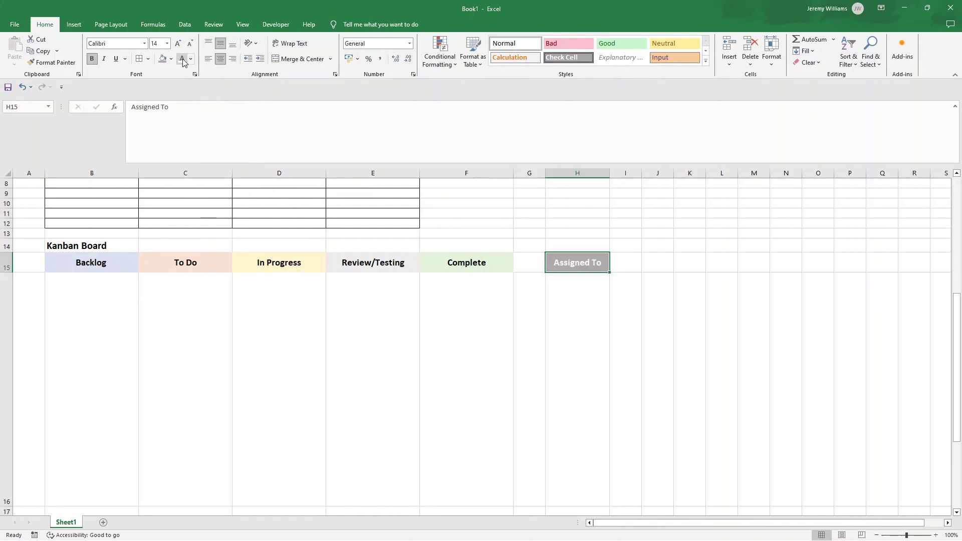
left_click(636, 263)
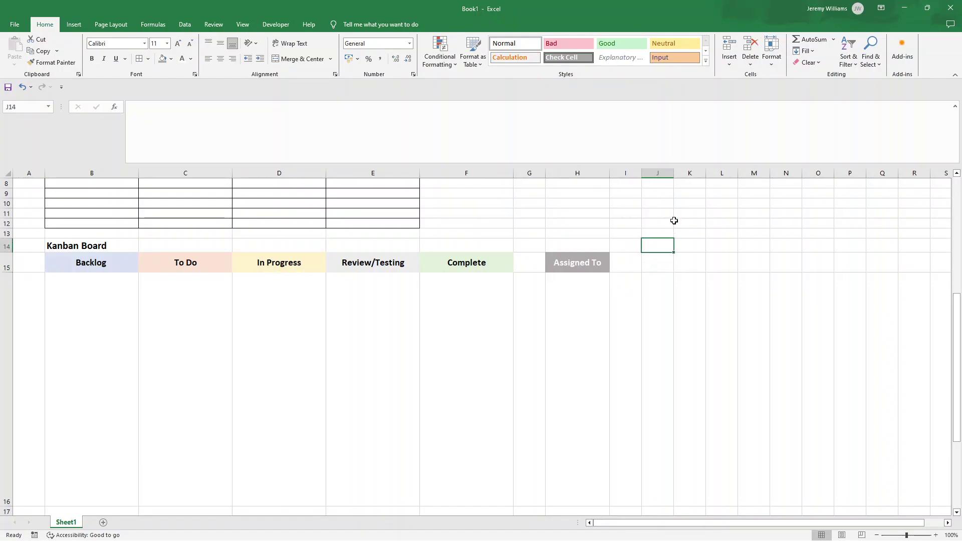
- Widen column H to match the board and column J to about 25
left_click(657, 258)
left_click_drag(674, 176, 727, 174)
left_click(511, 172)
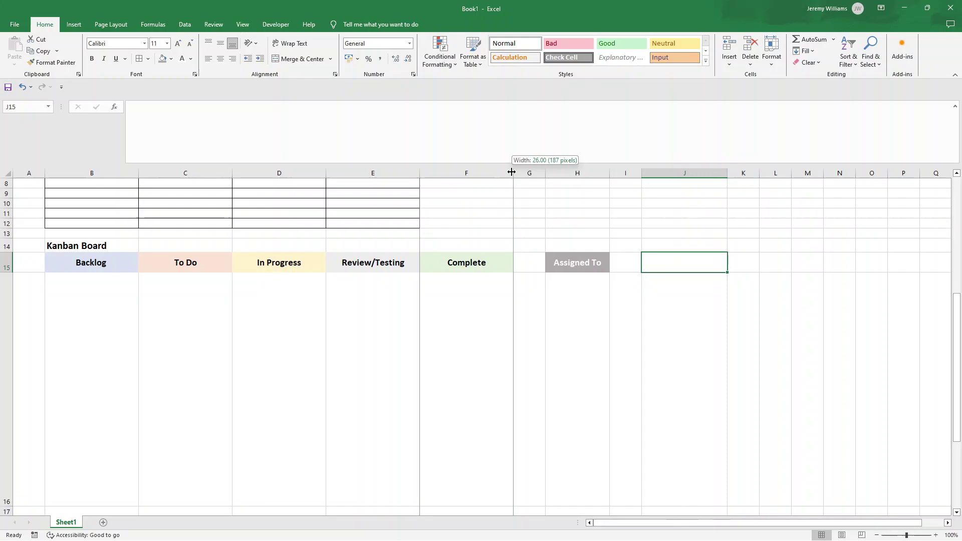
left_click(567, 169)
left_click_drag(609, 173, 638, 175)
left_click(721, 173)
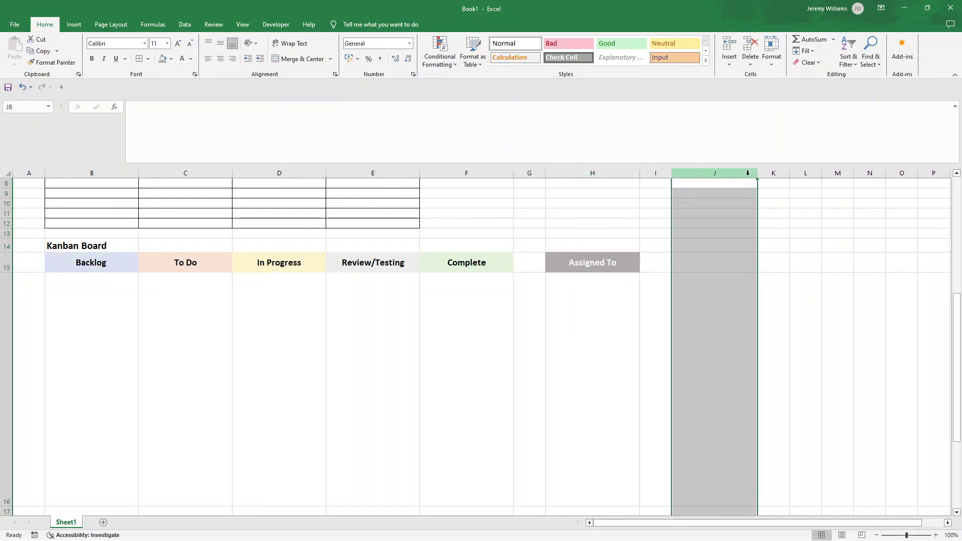
left_click_drag(757, 172, 760, 172)
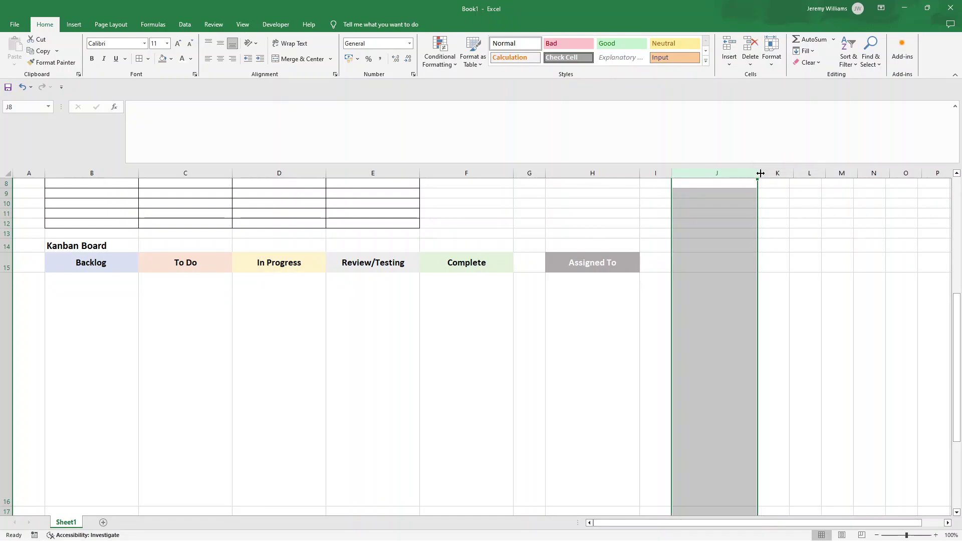
- Copy the Assigned To header into J15 and retype it as 'Task Card'
left_click(623, 263)
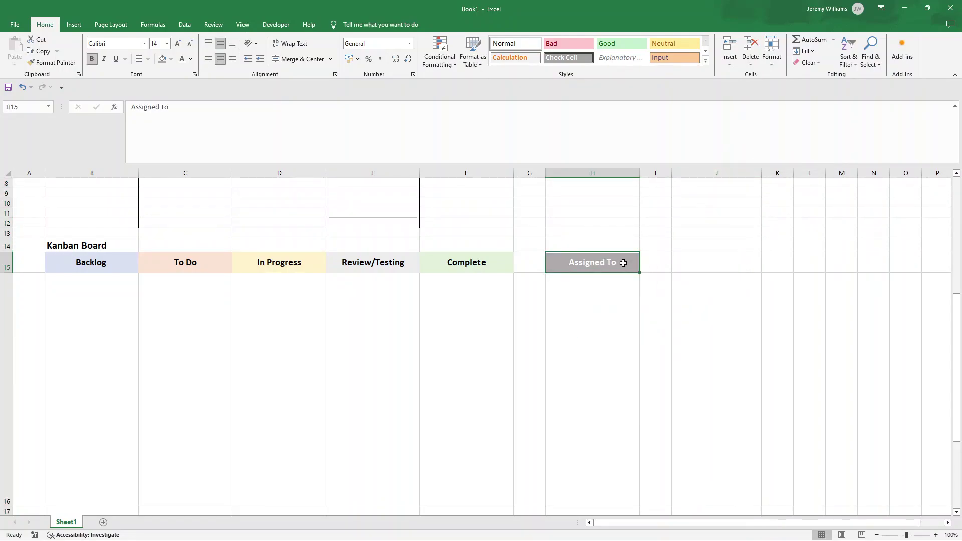
left_click_drag(624, 263, 699, 261)
double_click(700, 262)
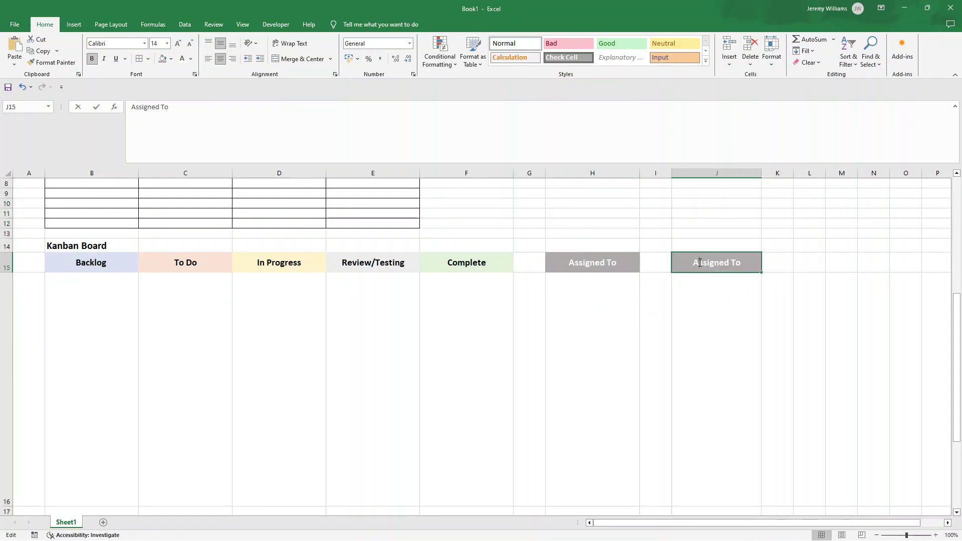
double_click(699, 262)
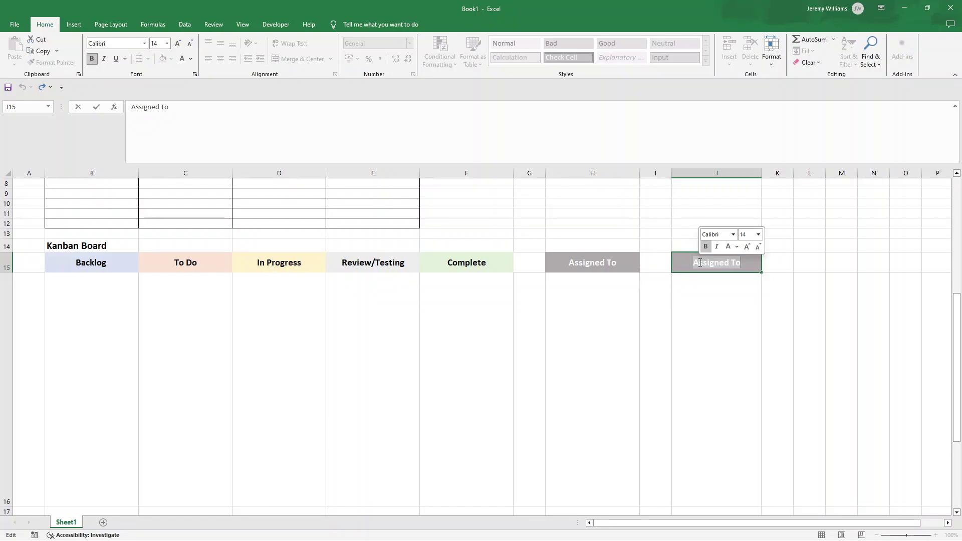
type("Task Card")
key("Return")
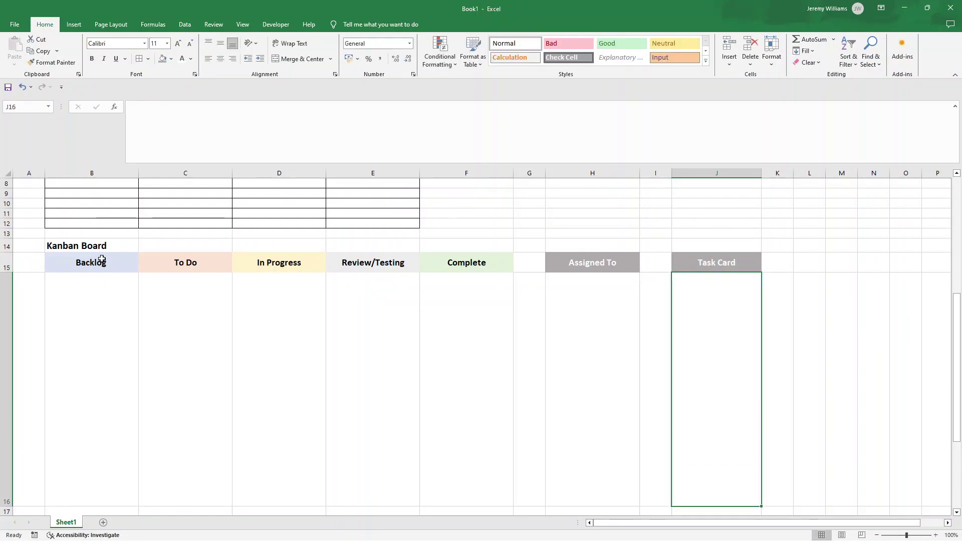
- Outline the Kanban columns, Assigned To H15:H16 and Task Card J15:J16 with borders, and hide gridlines
left_click_drag(102, 262, 435, 371)
scroll(434, 328, "down", 2)
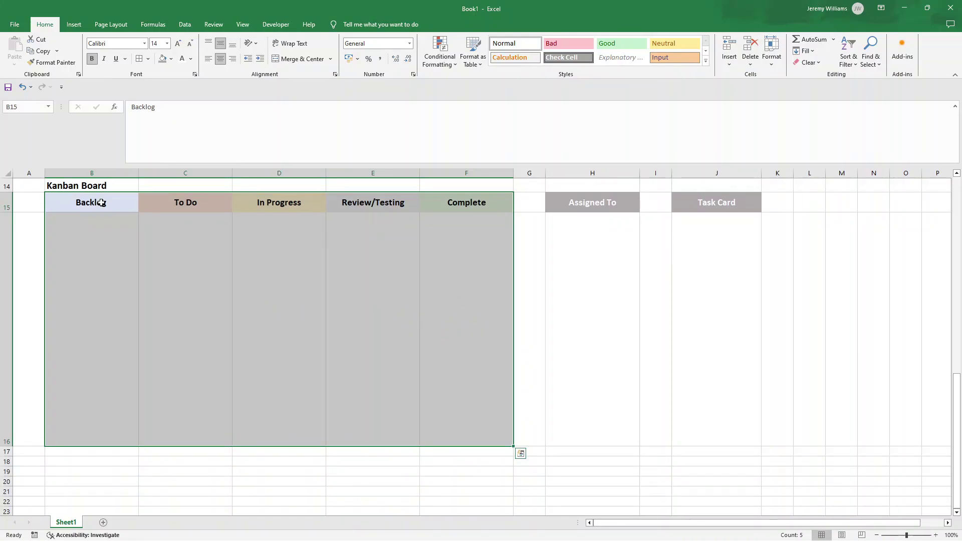
left_click(140, 57)
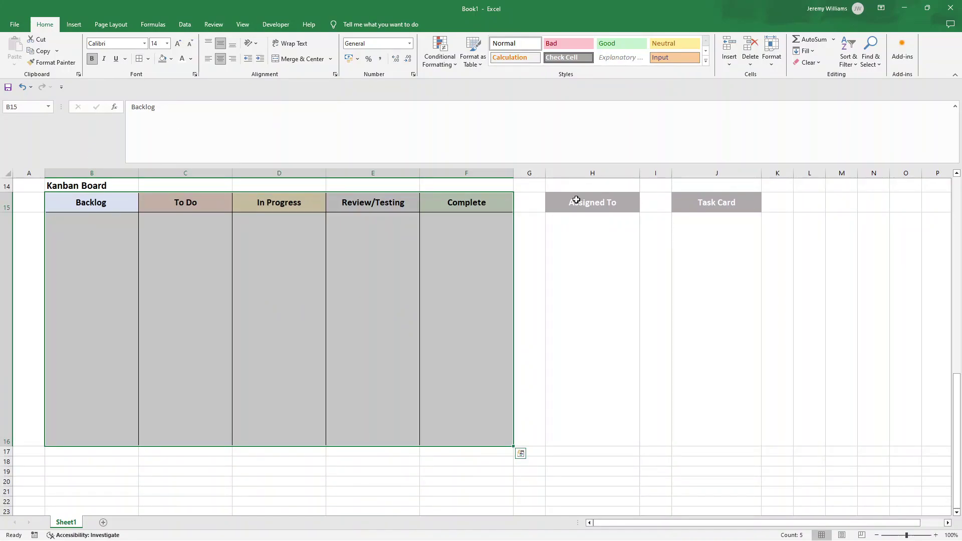
left_click_drag(580, 200, 581, 396)
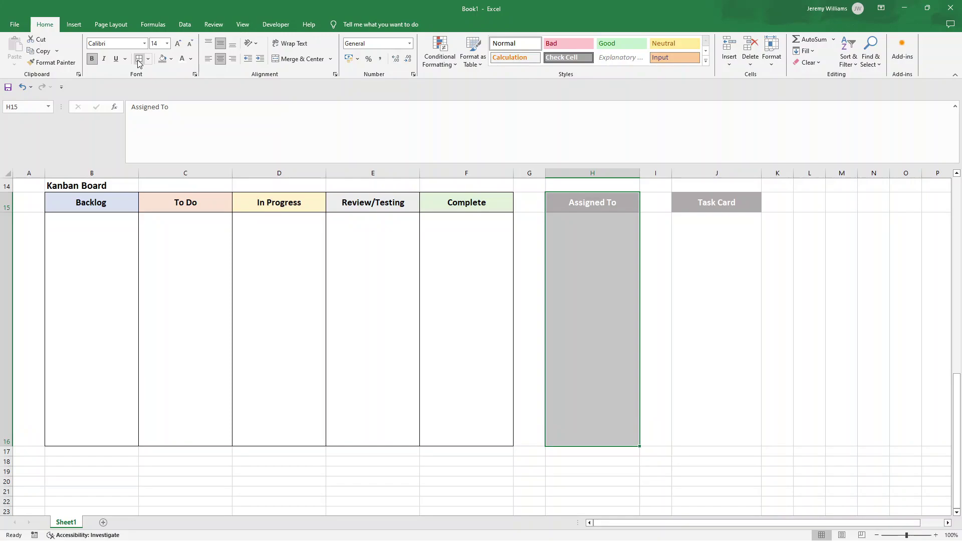
left_click_drag(699, 203, 701, 341)
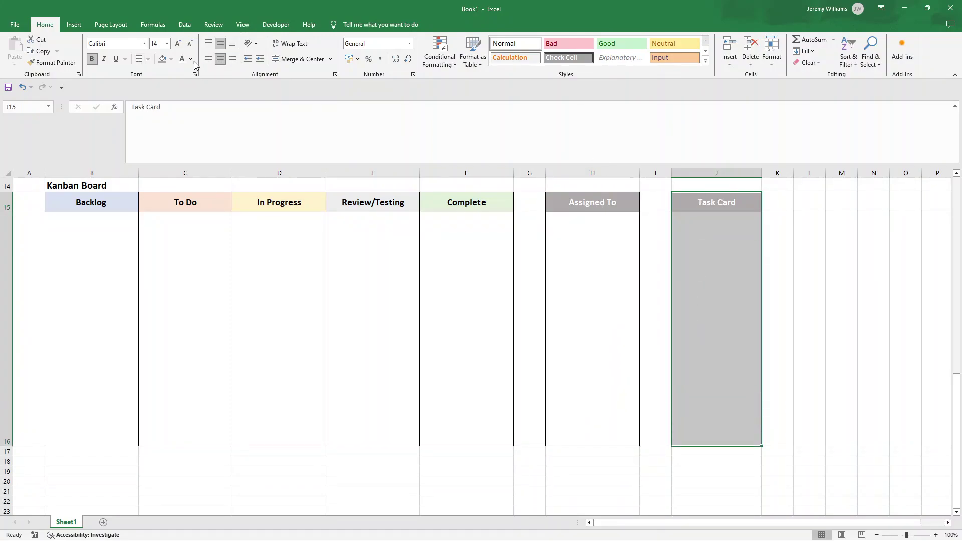
left_click(140, 59)
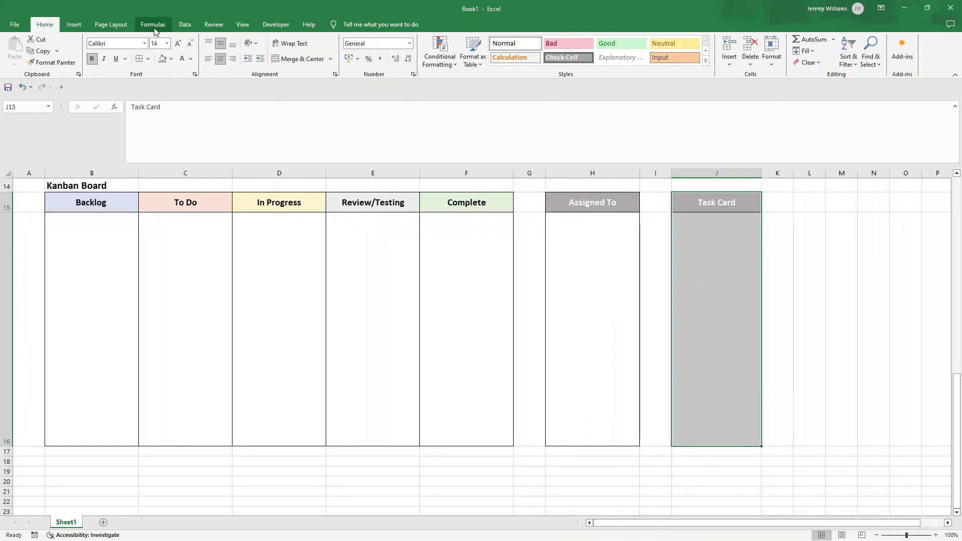
left_click(244, 25)
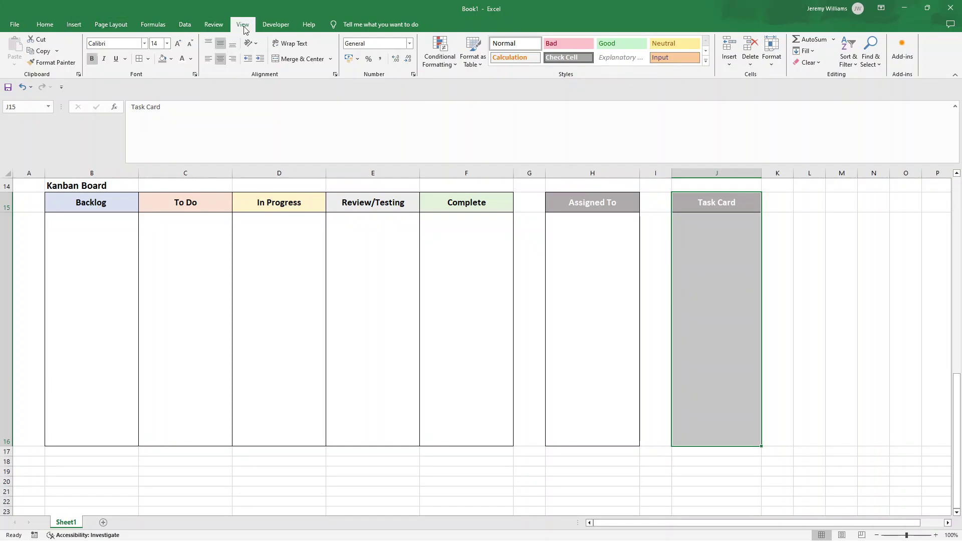
left_click(130, 51)
- Centre the Name/Initials headers in B7:E7 and the date-table headers in B3:F3
scroll(398, 251, "up", 4)
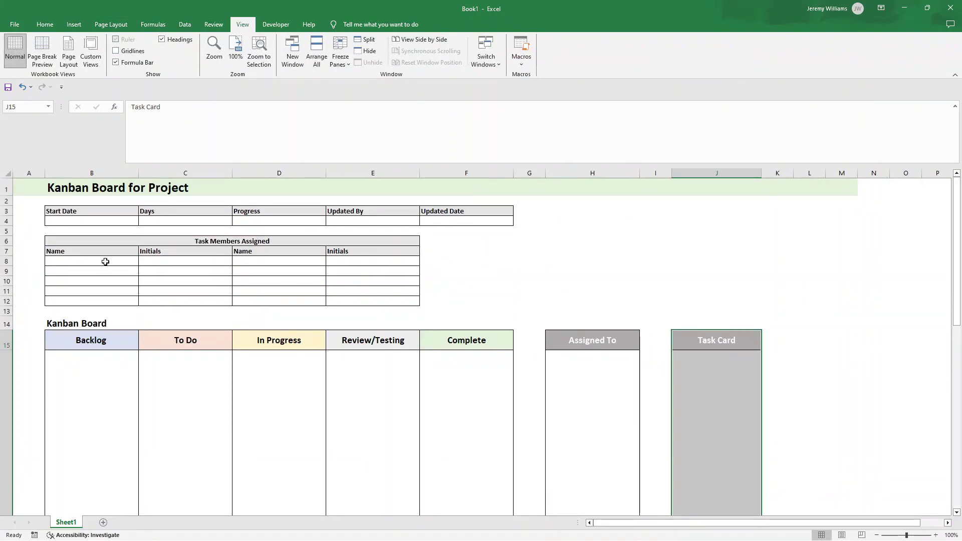
left_click_drag(100, 251, 373, 252)
left_click(44, 24)
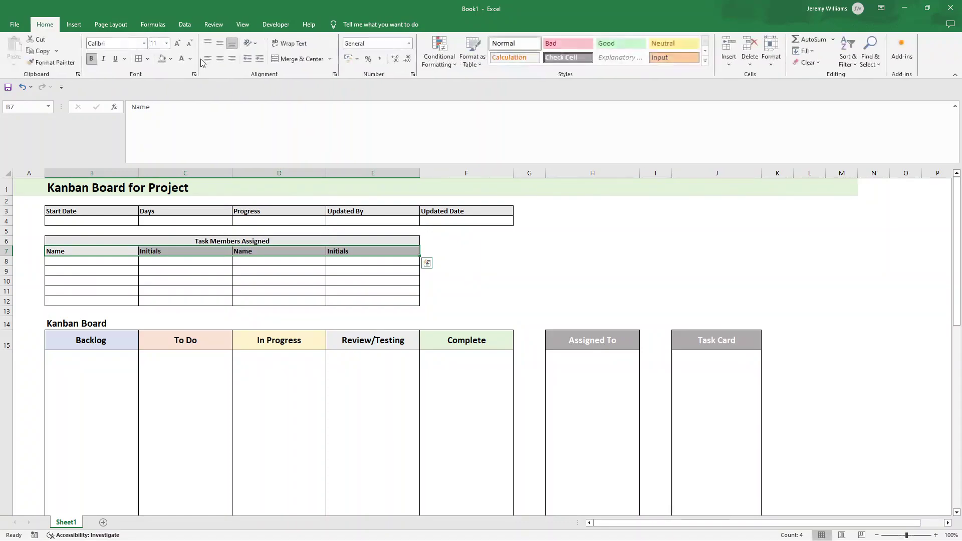
left_click(220, 58)
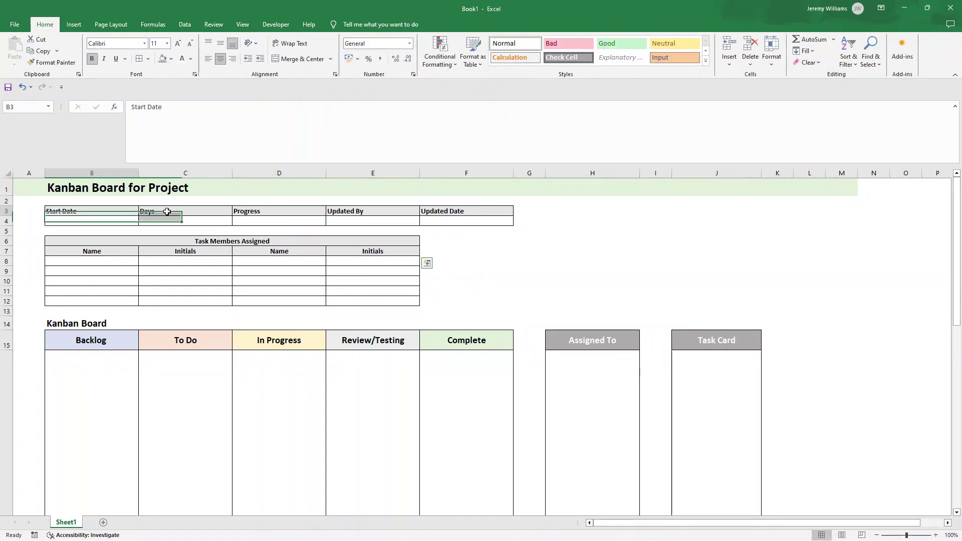
left_click_drag(167, 212, 426, 211)
left_click(220, 59)
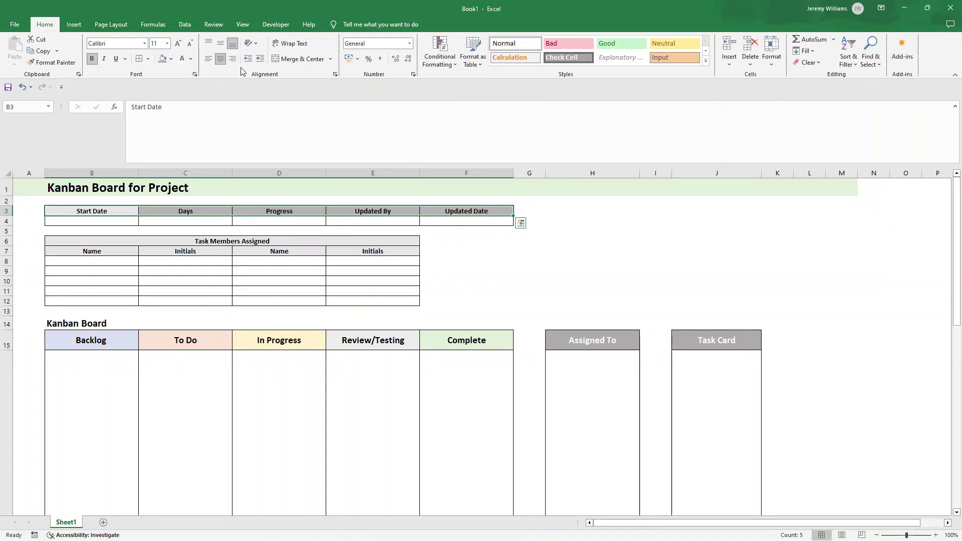
left_click(592, 281)
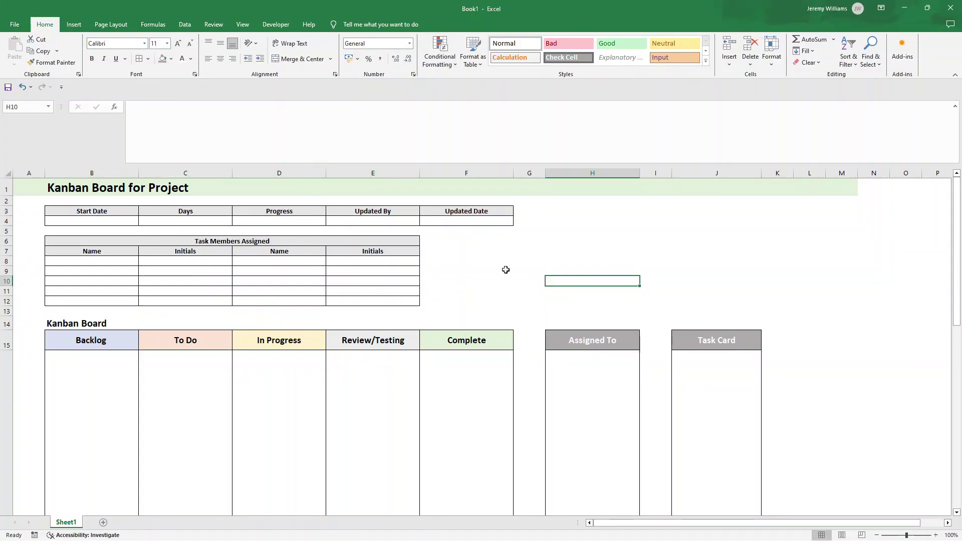
- Insert the solid 'person' icon and resize it to 1.93 cm within the Assigned To column
scroll(551, 285, "down", 2)
left_click(611, 307)
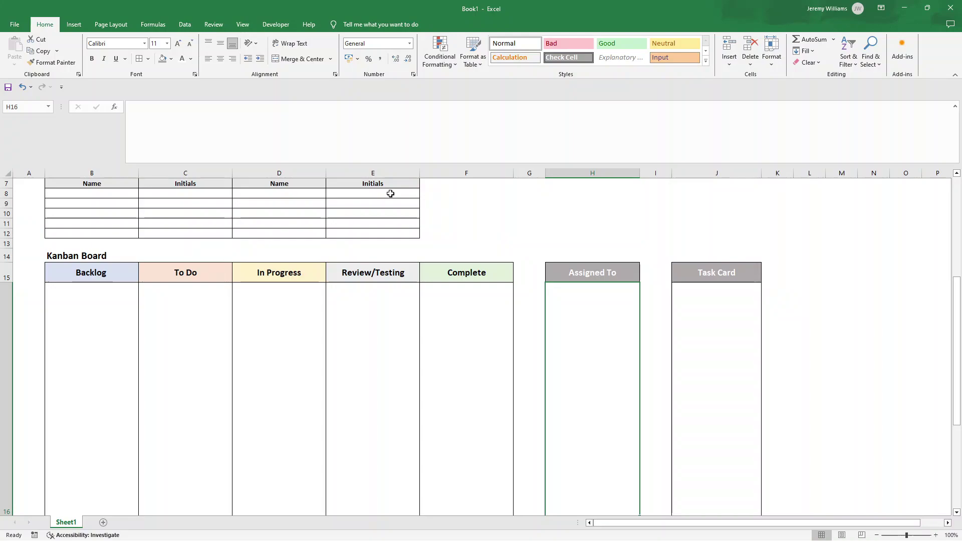
left_click(74, 25)
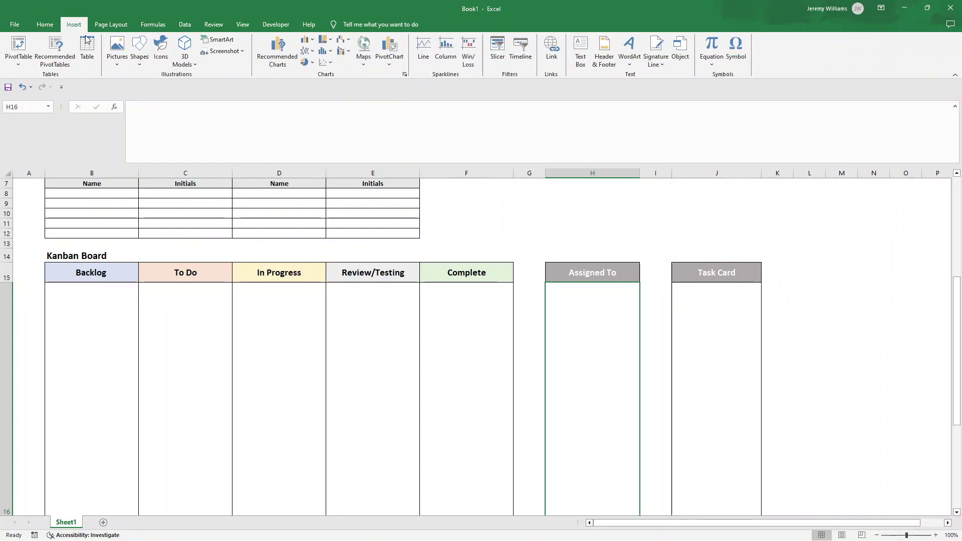
left_click(160, 49)
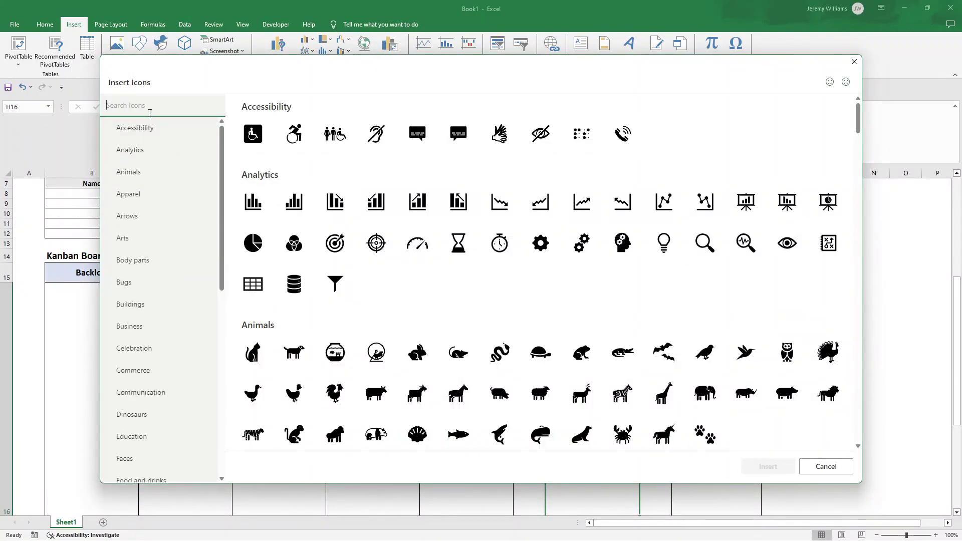
type("person")
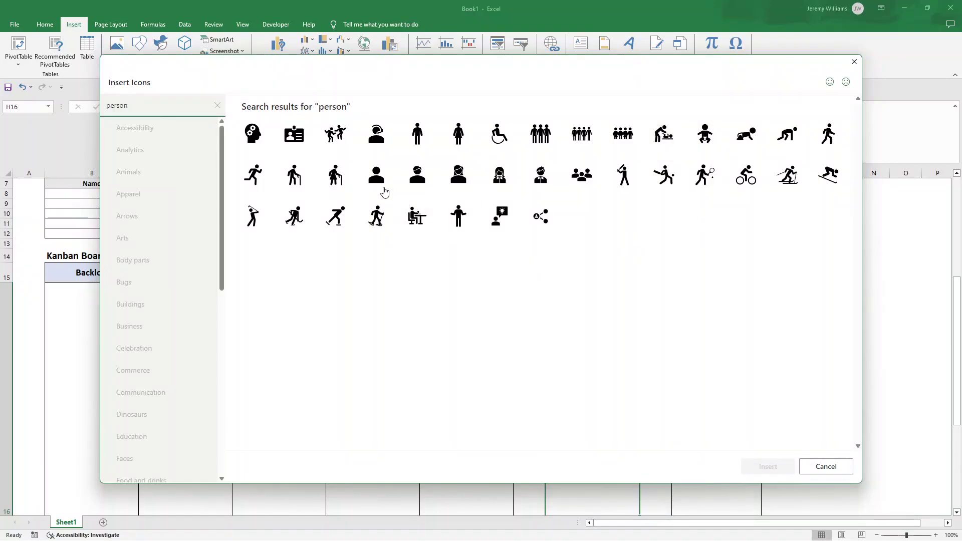
left_click(379, 180)
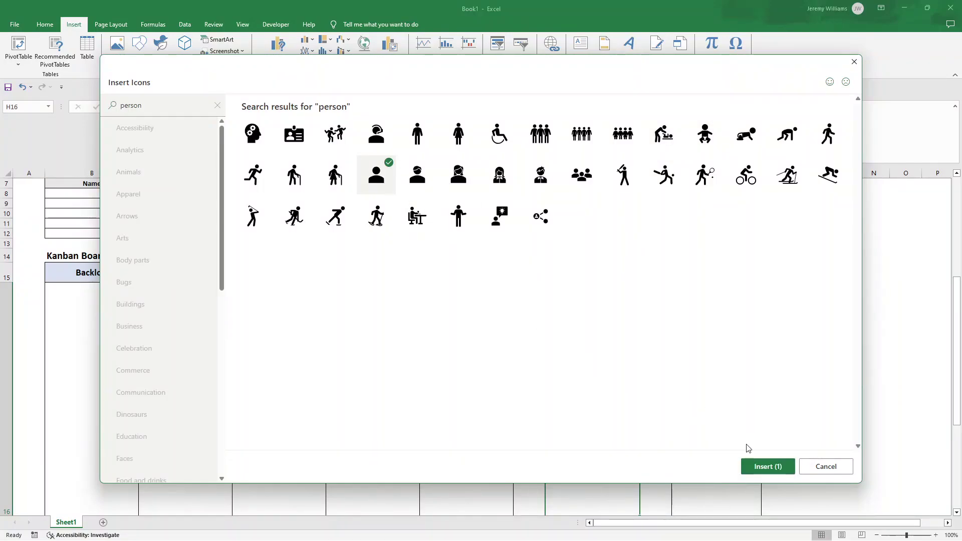
left_click(762, 464)
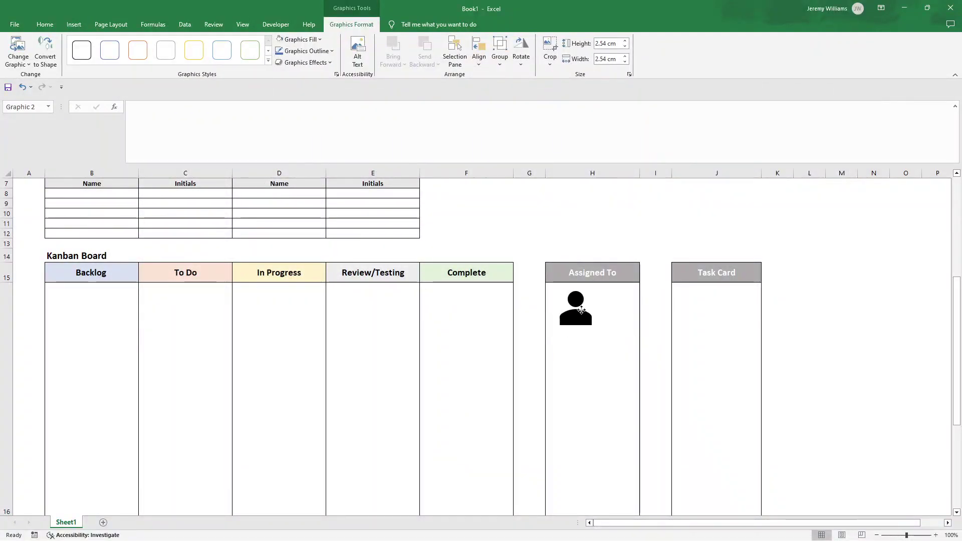
mouse_move(581, 309)
left_mouse_down()
mouse_move(587, 316)
mouse_move(609, 303)
mouse_move(599, 312)
left_mouse_up()
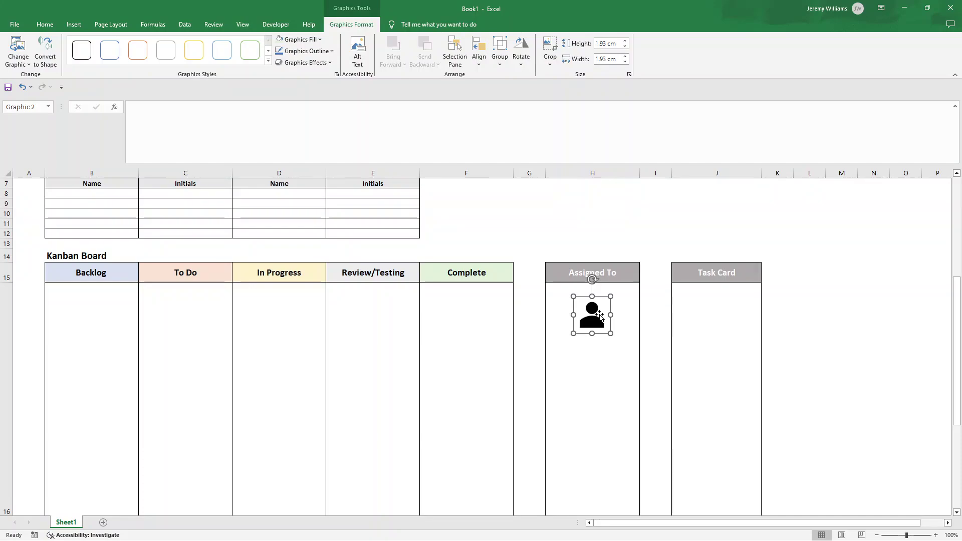
left_click(584, 230)
left_click(592, 314)
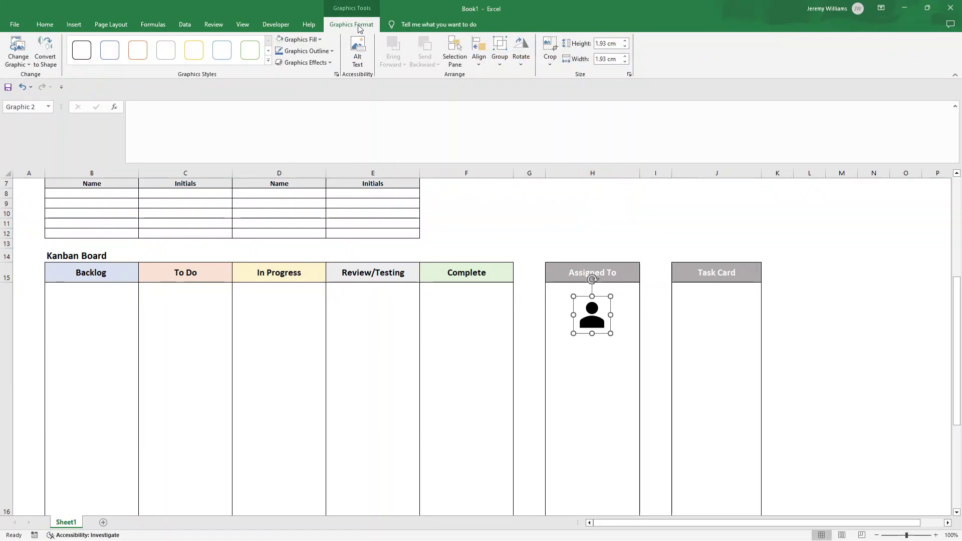
- Convert the person icon to a shape and ungroup it into editable parts
left_click(46, 55)
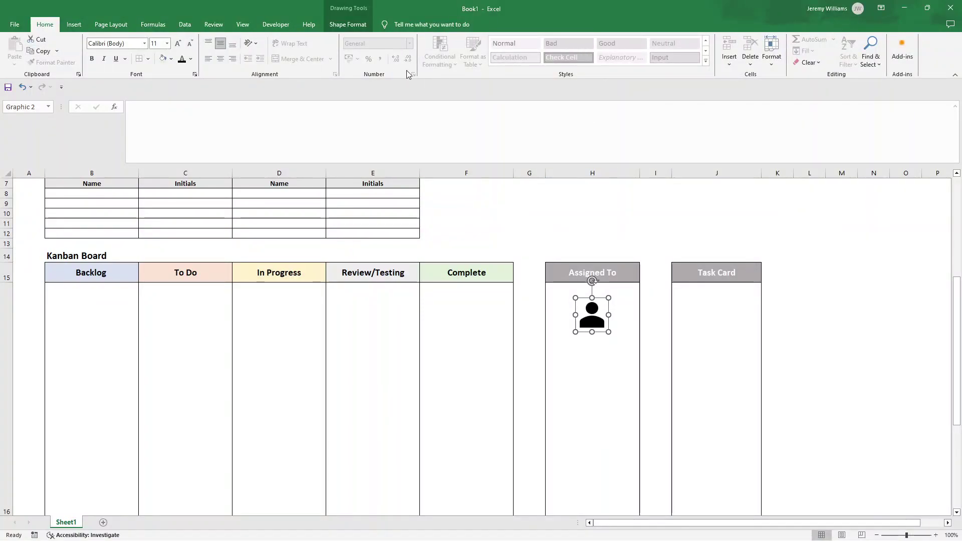
right_click(592, 323)
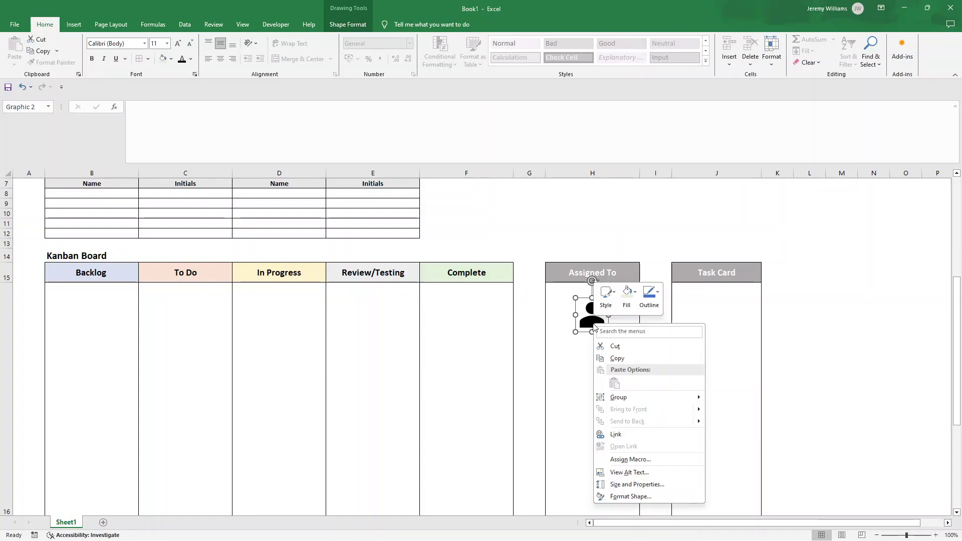
key("g")
key("u")
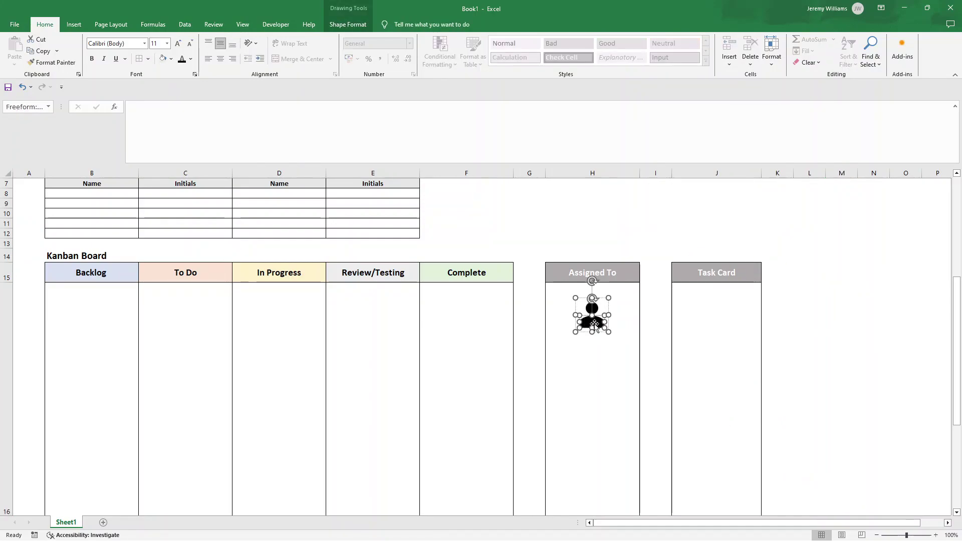
- Make the initials on the person's body white and select the whole labelled graphic
scroll(595, 326, "up", 1)
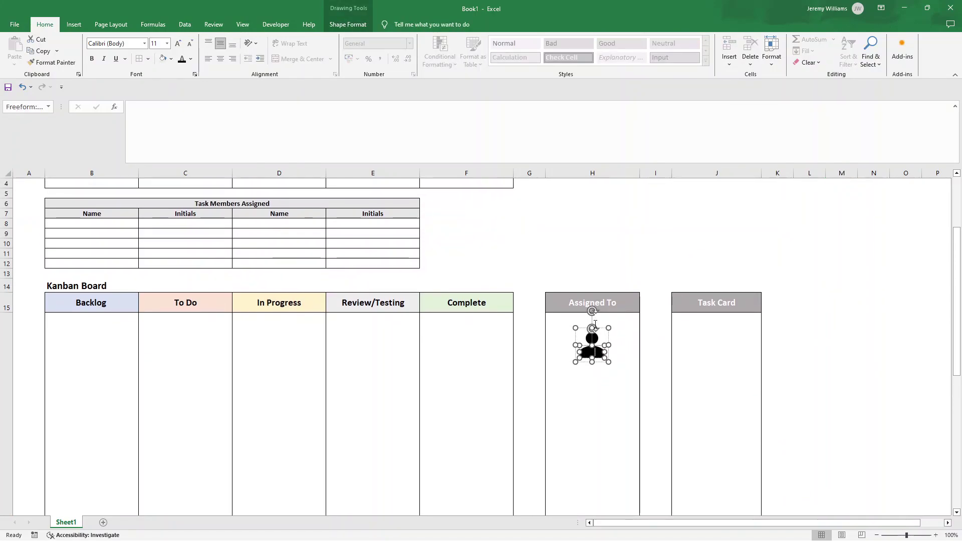
left_click(596, 352)
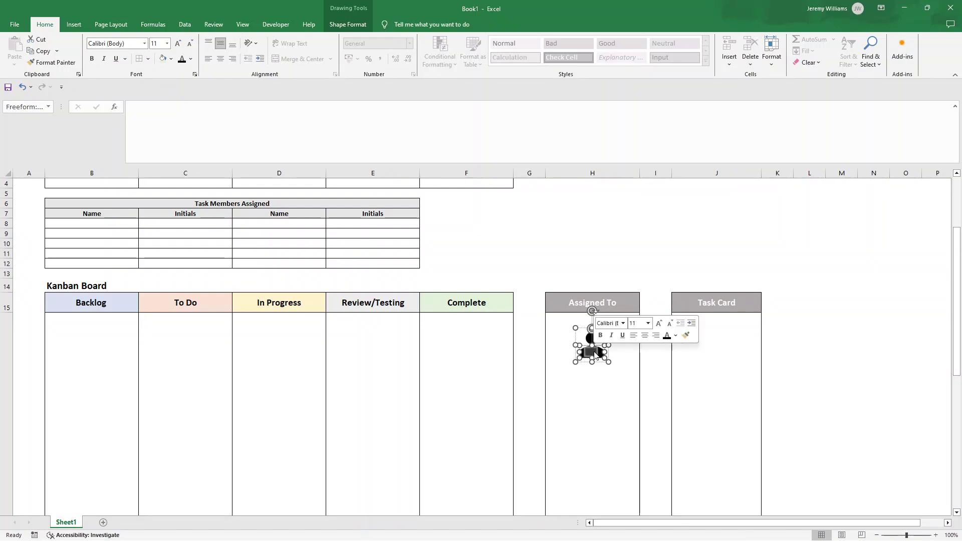
left_click(676, 335)
left_click(667, 395)
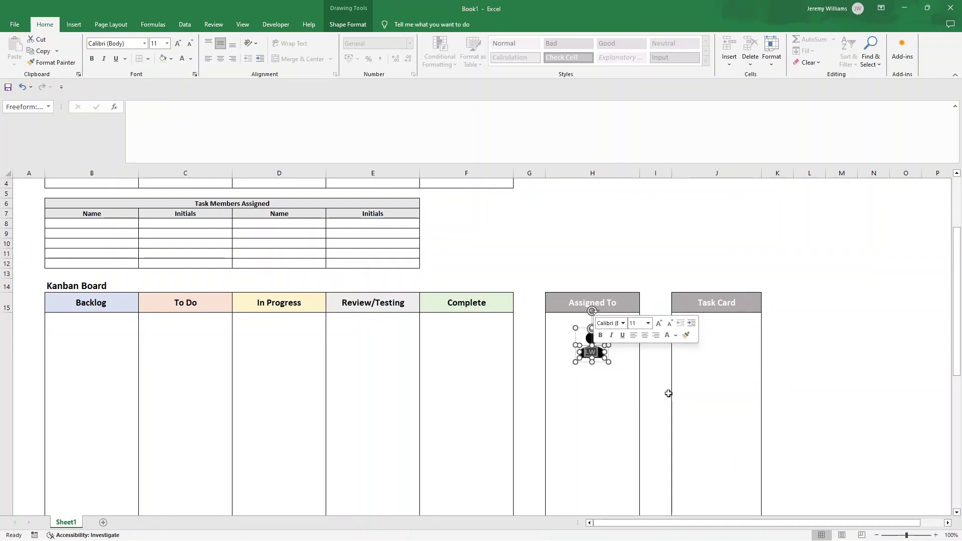
left_click(810, 351)
left_click(594, 359)
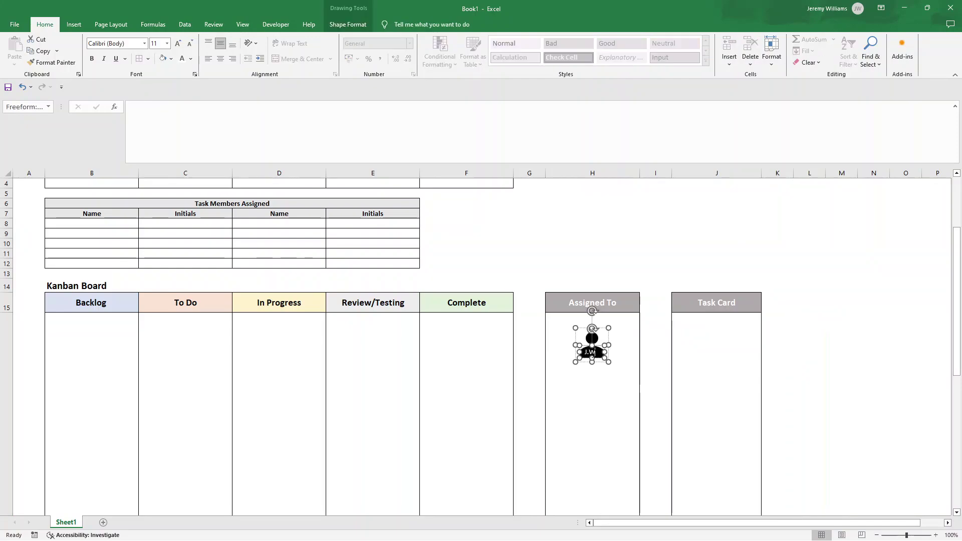
left_click(592, 355)
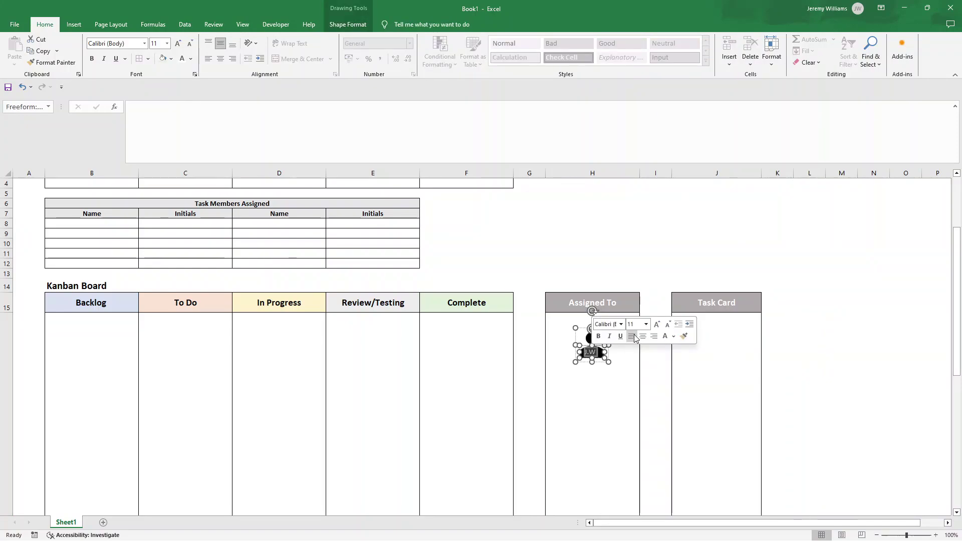
left_click(789, 355)
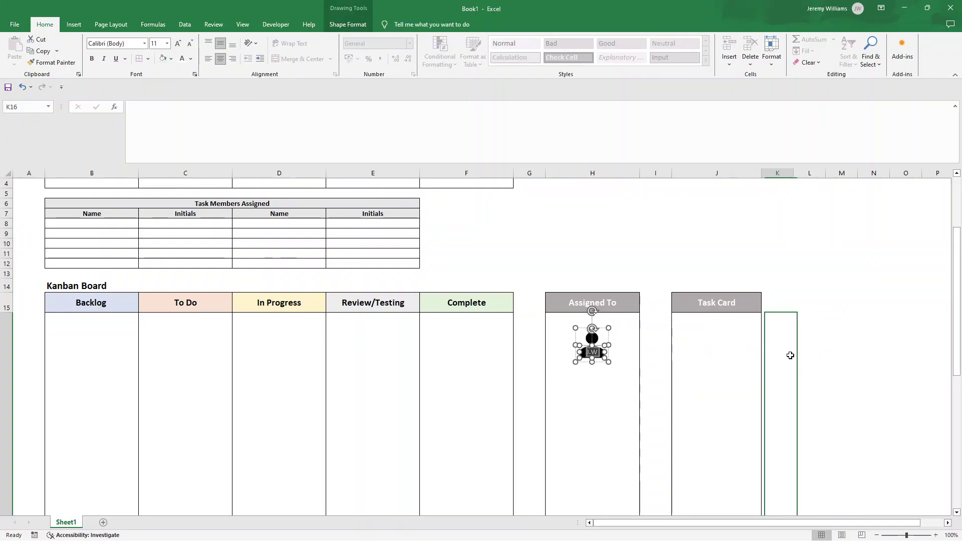
left_click(595, 341)
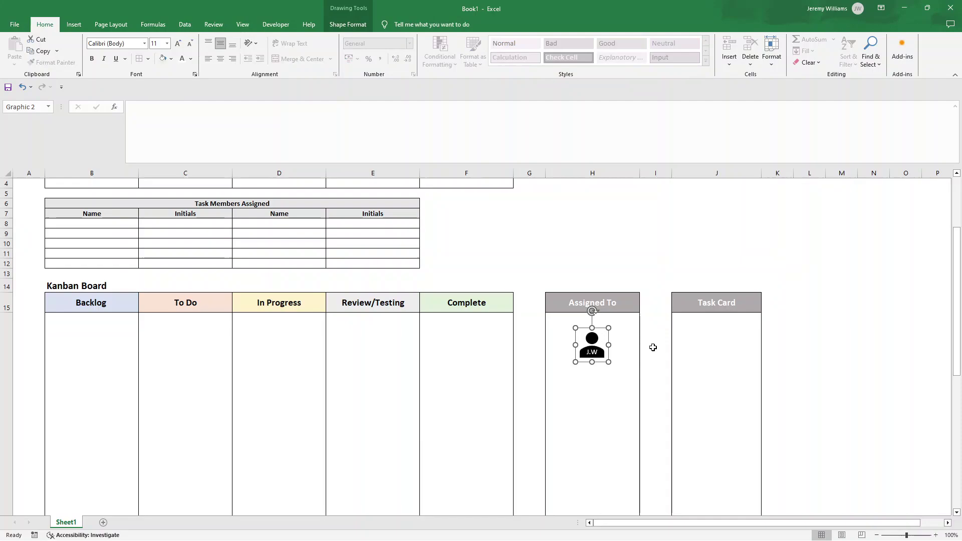
- Copy the initialled person graphic and paste copies stacked below it in Assigned To
scroll(652, 347, "down", 2)
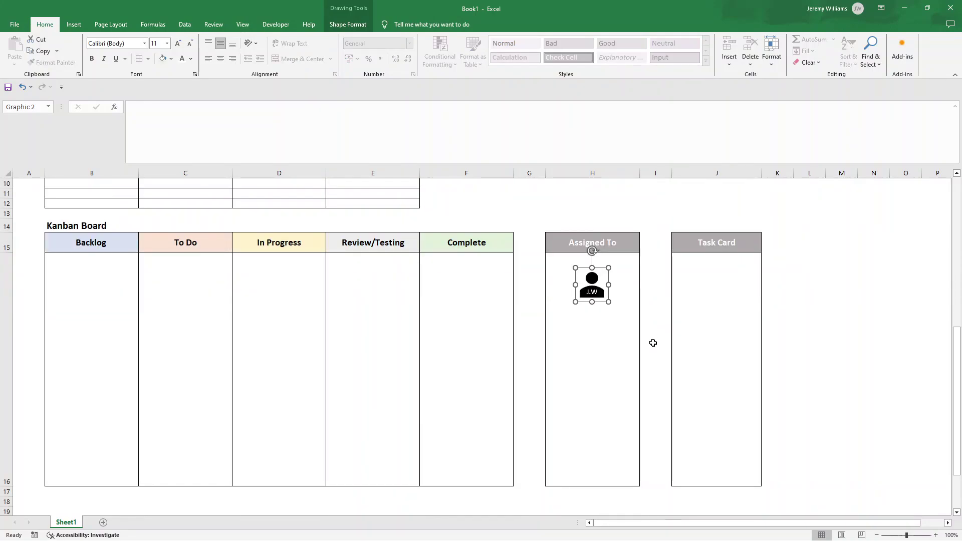
left_click(841, 283)
left_click(596, 281)
key("ctrl+c")
left_click(672, 283)
key("ctrl+v")
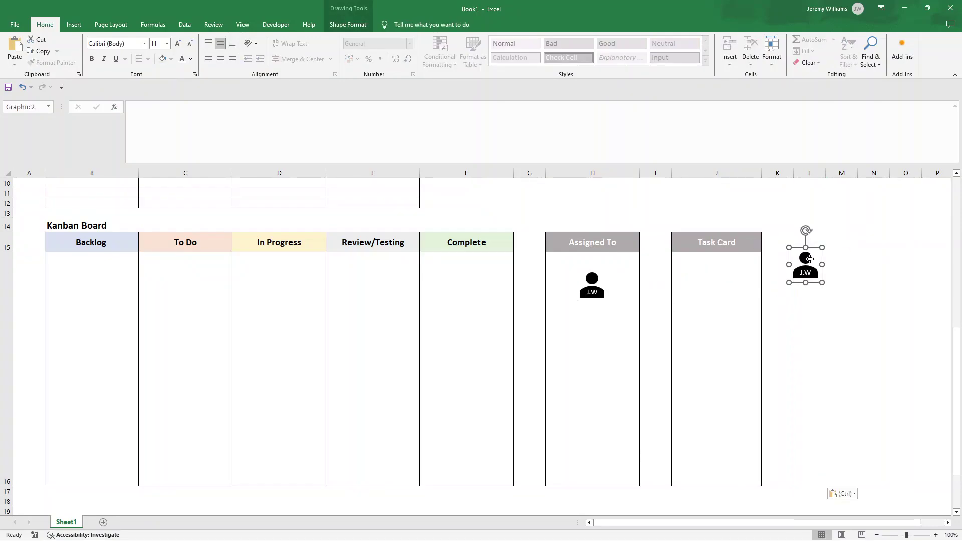
left_click_drag(807, 261, 598, 414)
key("ctrl+v")
key("ctrl+v")
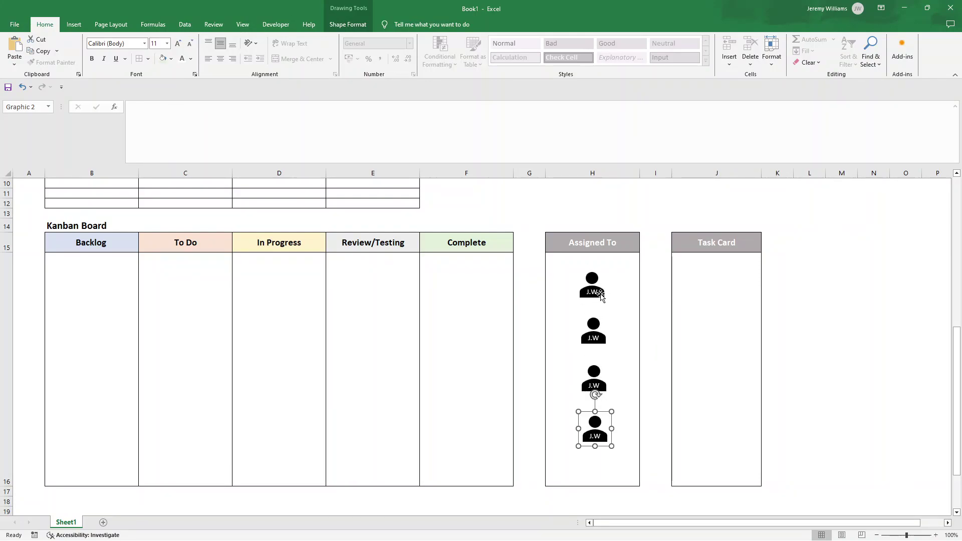
- Fill the first J.W person icon blue and the second peach
left_click(599, 324)
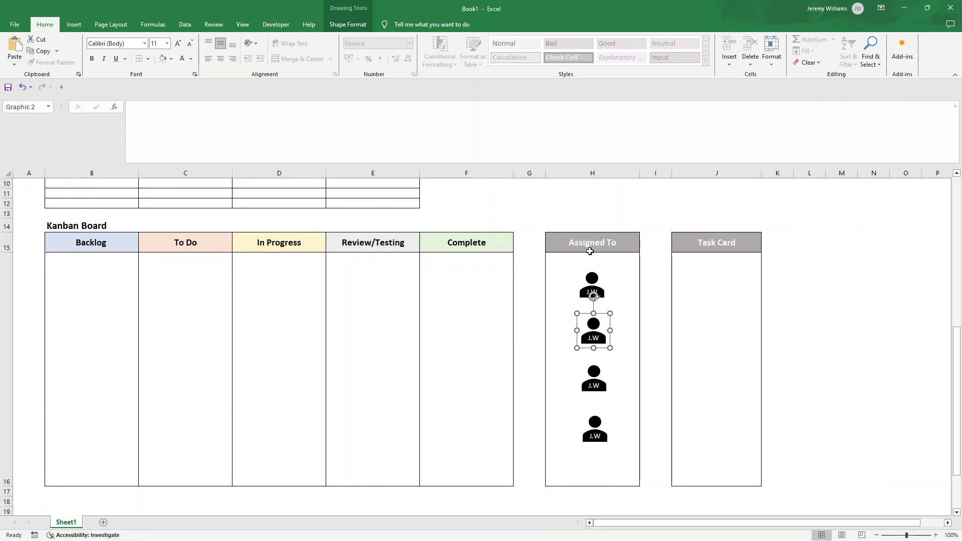
left_click(593, 282)
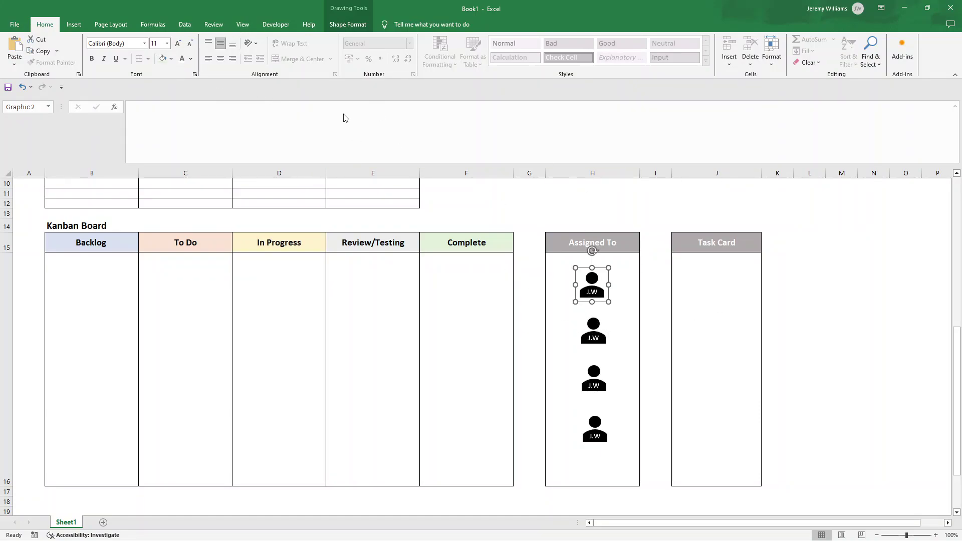
left_click(171, 59)
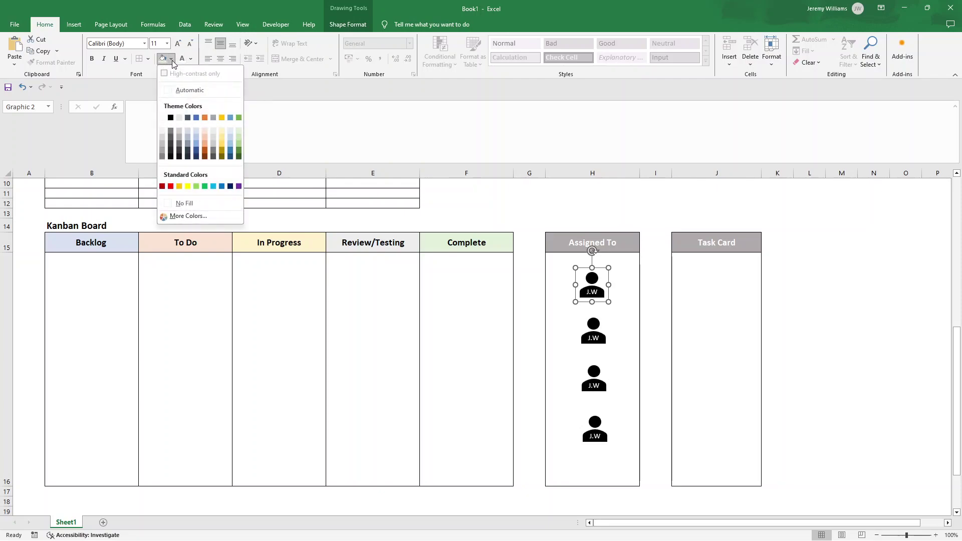
left_click(231, 118)
left_click(599, 329)
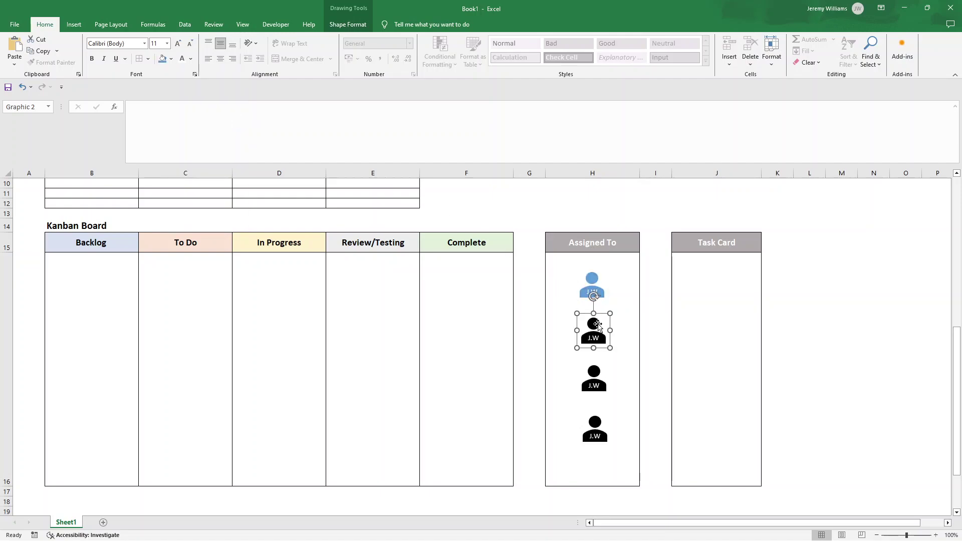
left_click(587, 285)
left_click(597, 325)
left_click(171, 59)
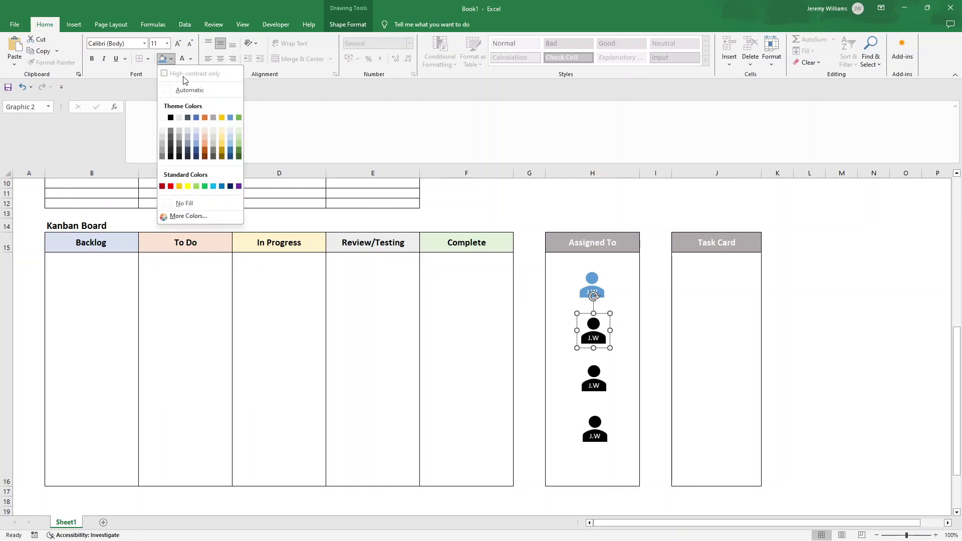
left_click(205, 138)
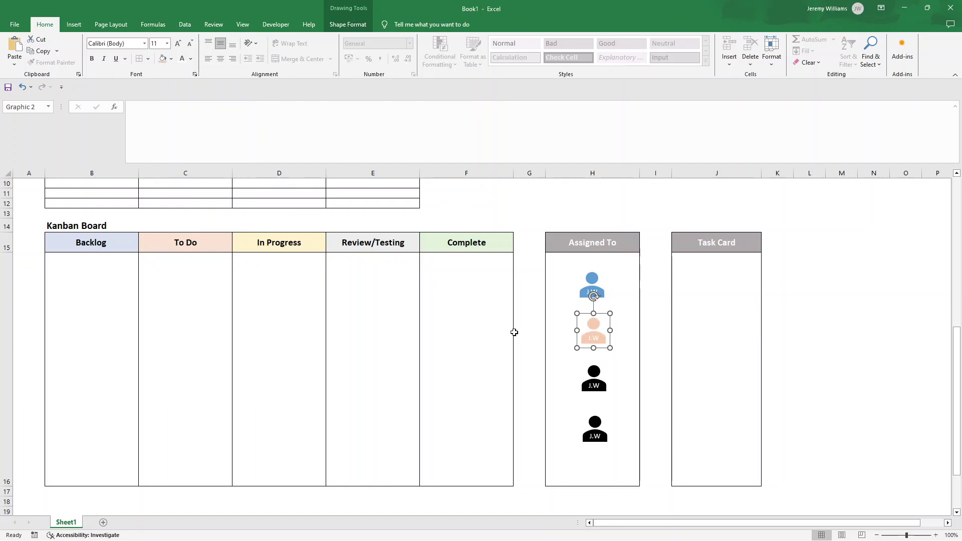
- Fill the third J.W icon yellow and the fourth dark blue
left_click(602, 375)
left_click(171, 59)
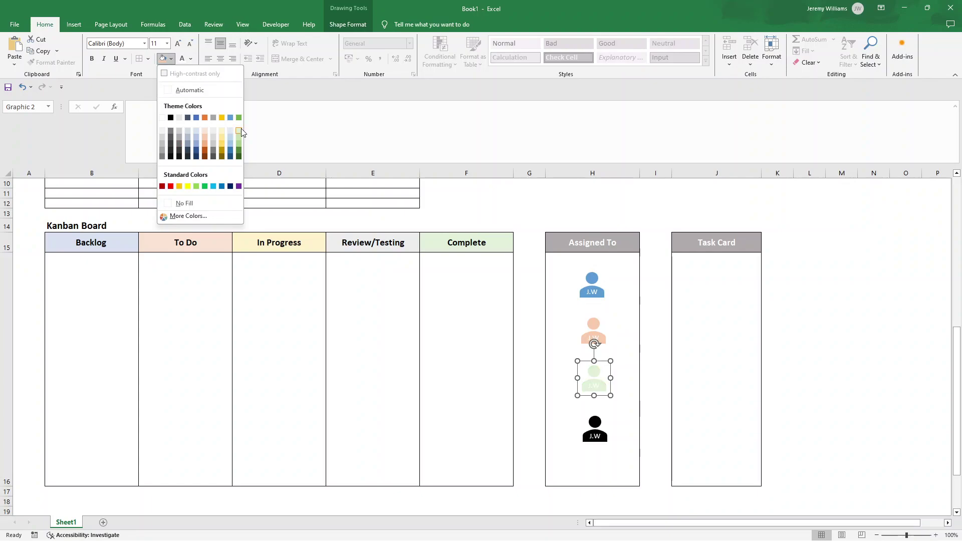
left_click(223, 118)
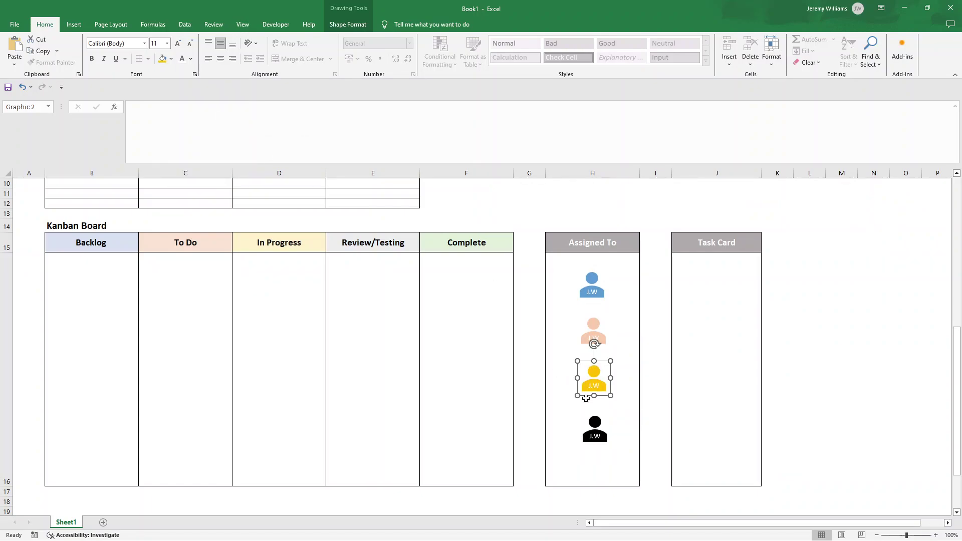
left_click(594, 423)
left_click(172, 60)
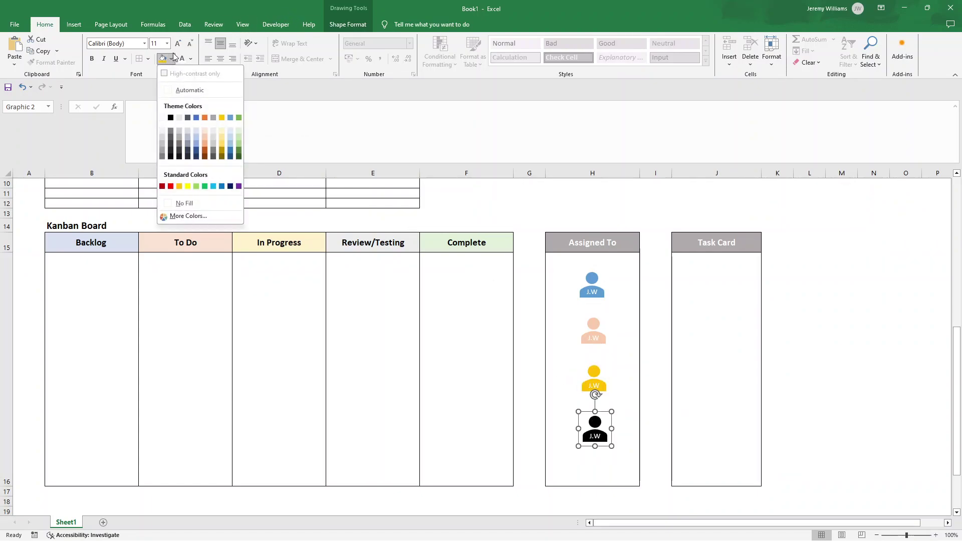
left_click(189, 118)
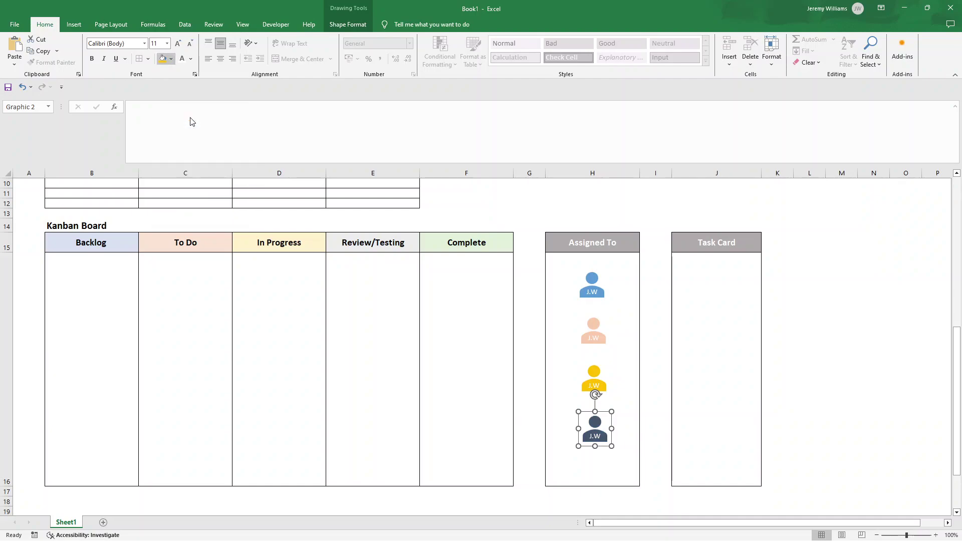
left_click(738, 264)
- Replace the copied J.W. initials on the peach, yellow and dark person icons with each assignee's own initials
left_click(593, 341)
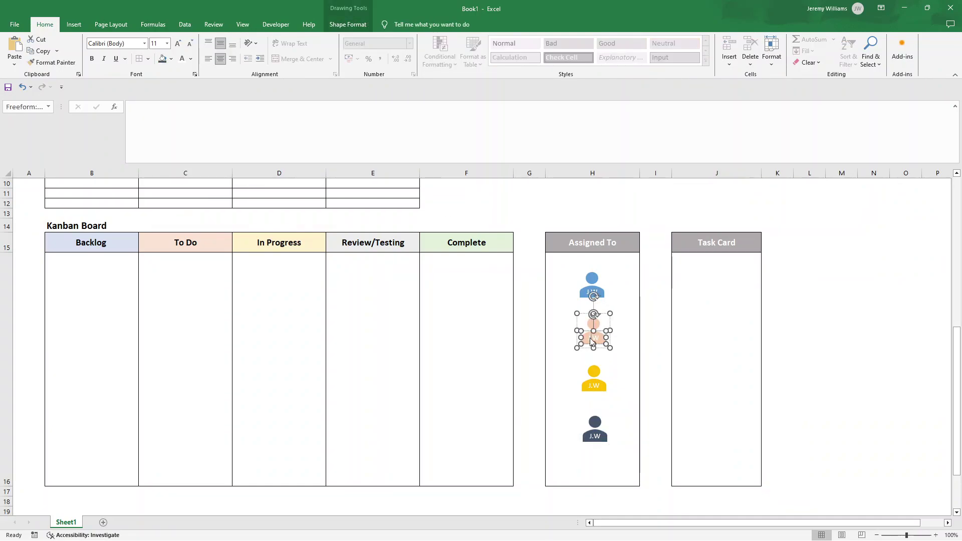
left_click(591, 341)
left_click(591, 385)
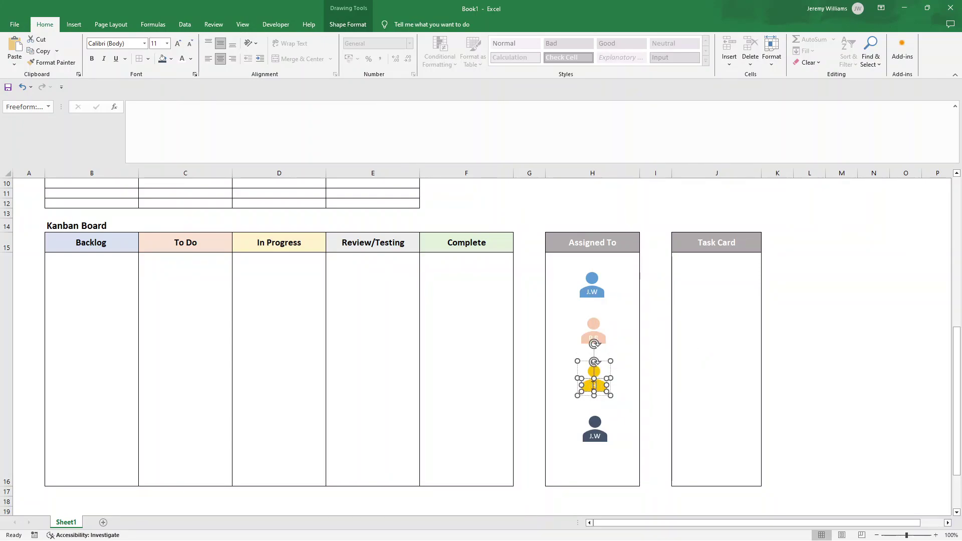
key("BackSpace")
type(".S")
double_click(595, 435)
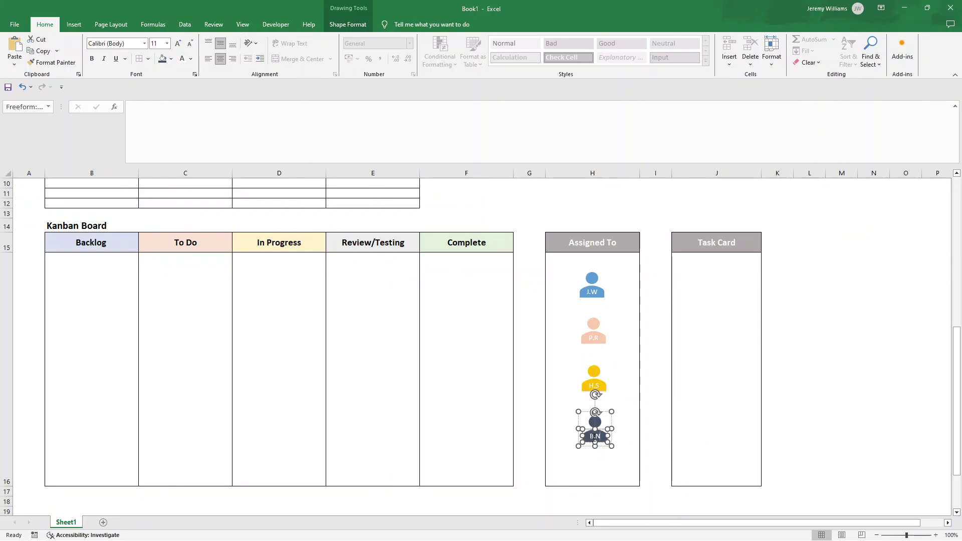
left_click(841, 331)
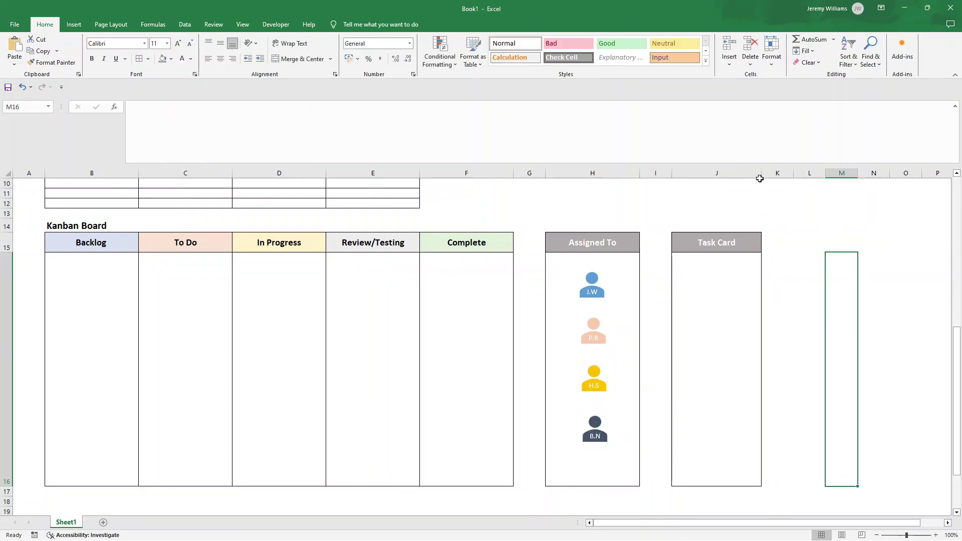
- Draw a rectangle card inside the Task Card box and fill it light blue
left_click(788, 260)
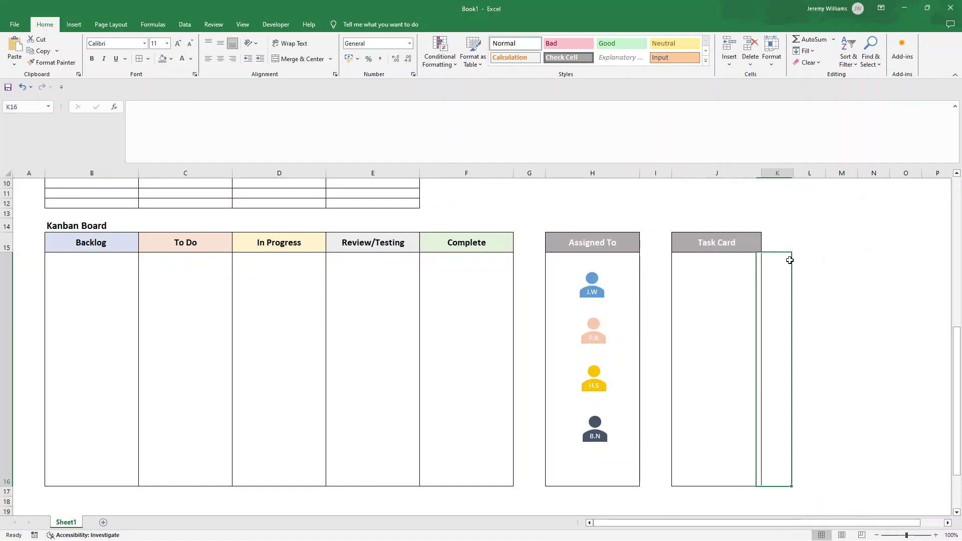
left_click(80, 22)
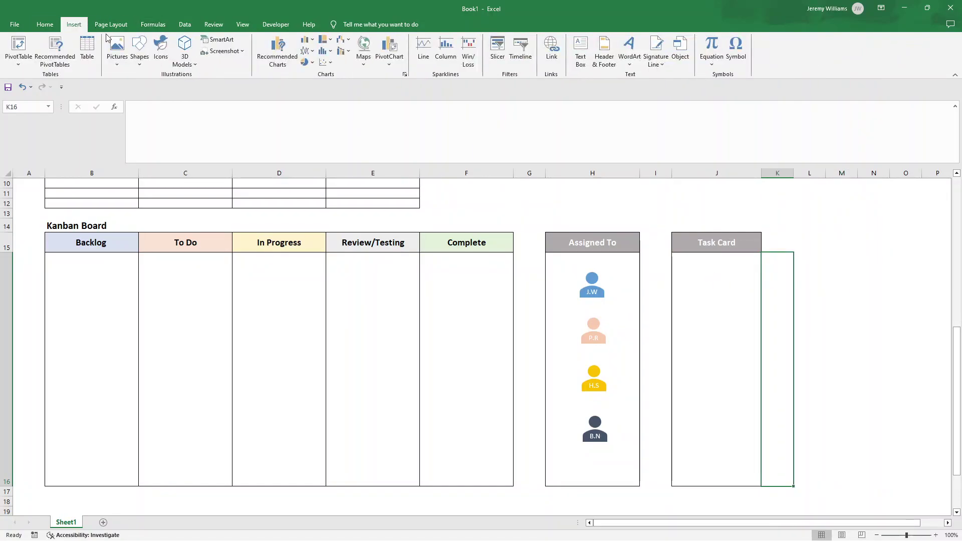
left_click(138, 65)
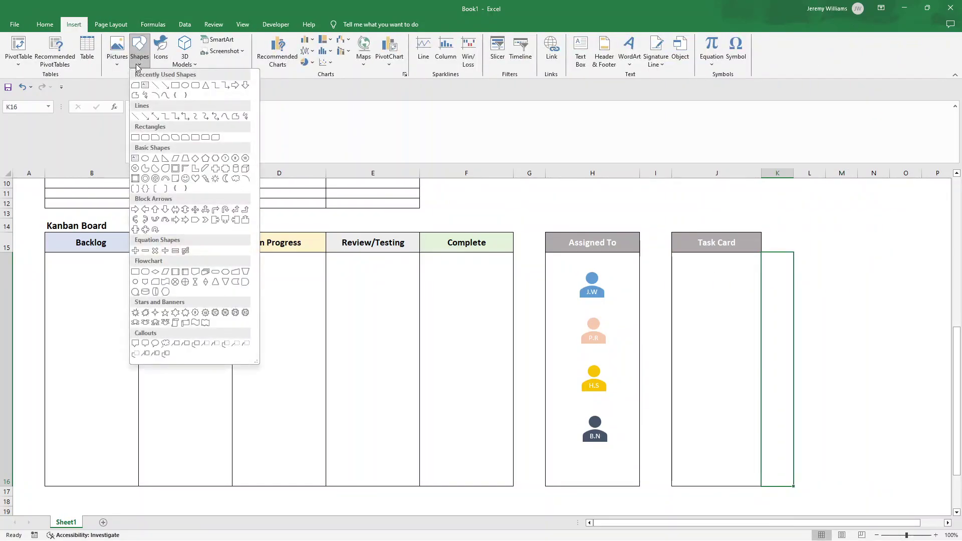
left_click(158, 138)
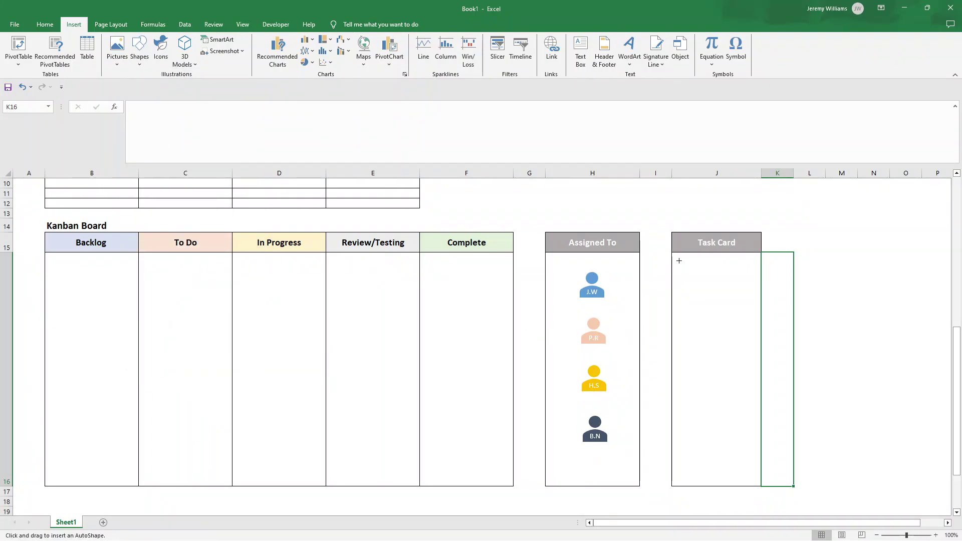
left_click_drag(684, 260, 753, 283)
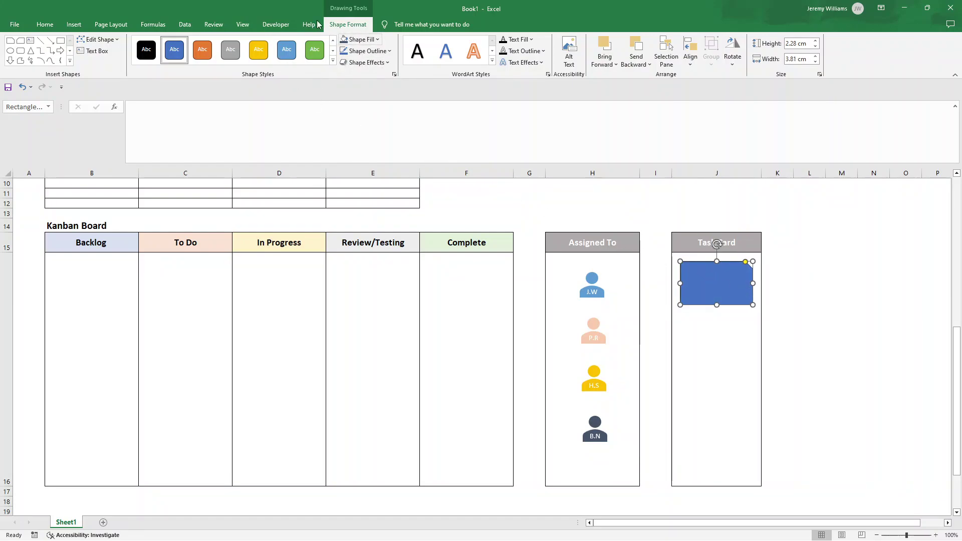
left_click(361, 39)
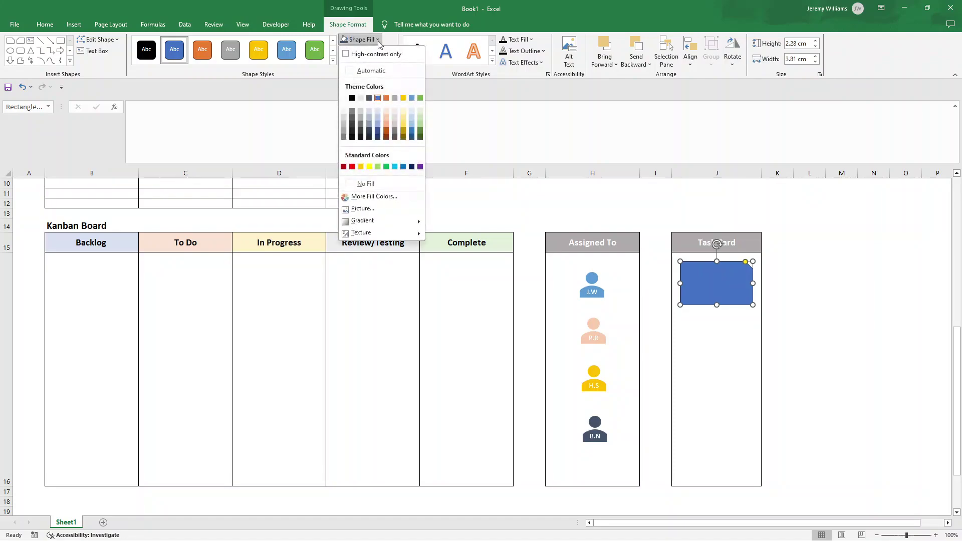
left_click(377, 110)
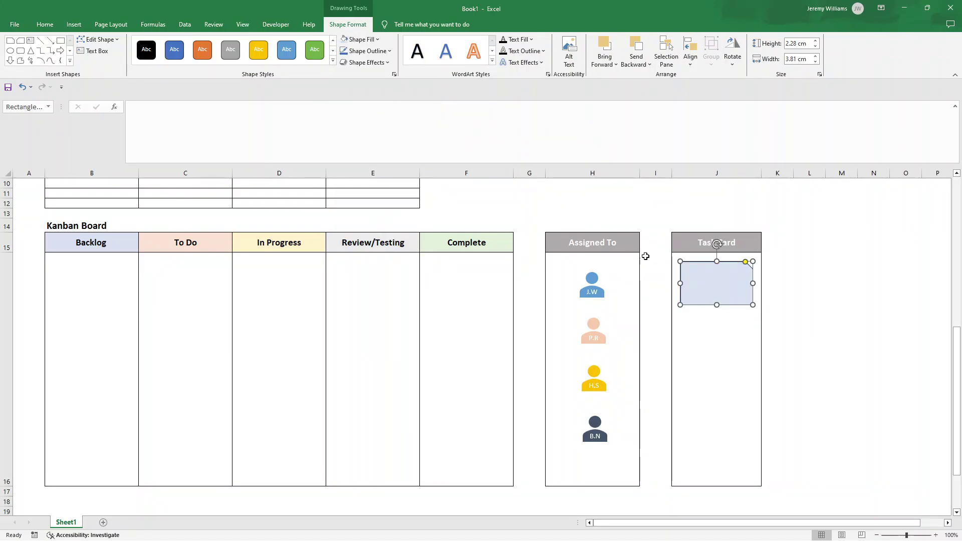
right_click(694, 277)
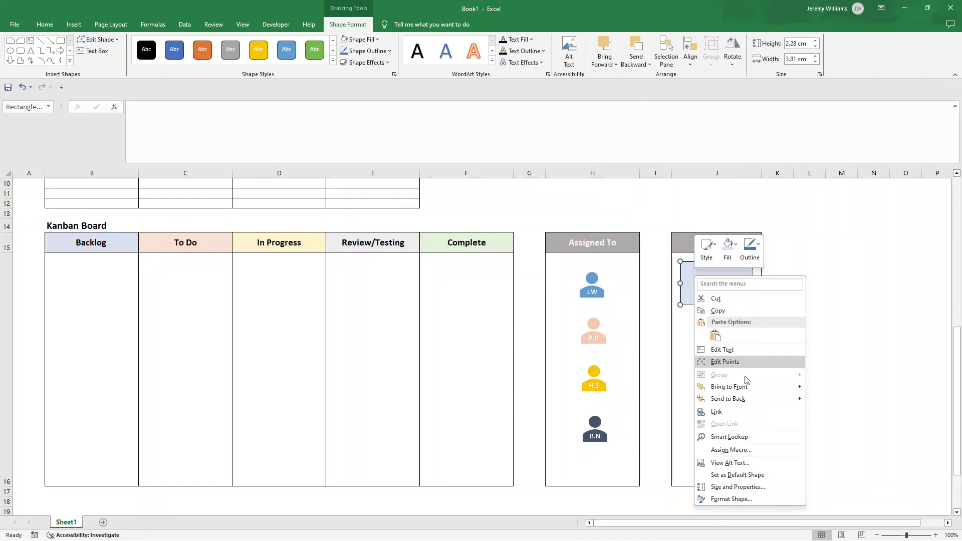
- Set the rectangle card's text colour to black
left_click(692, 273)
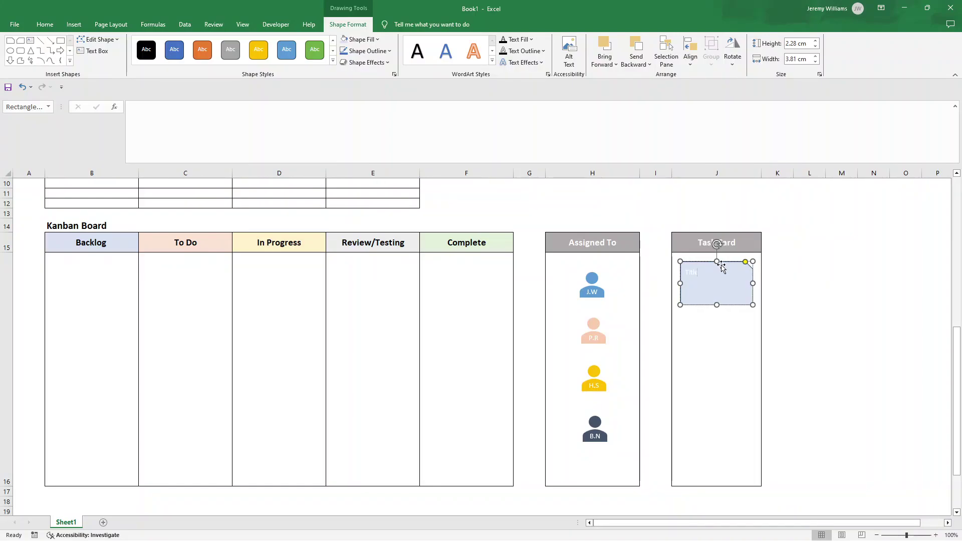
scroll(722, 268, "up", 1)
double_click(691, 303)
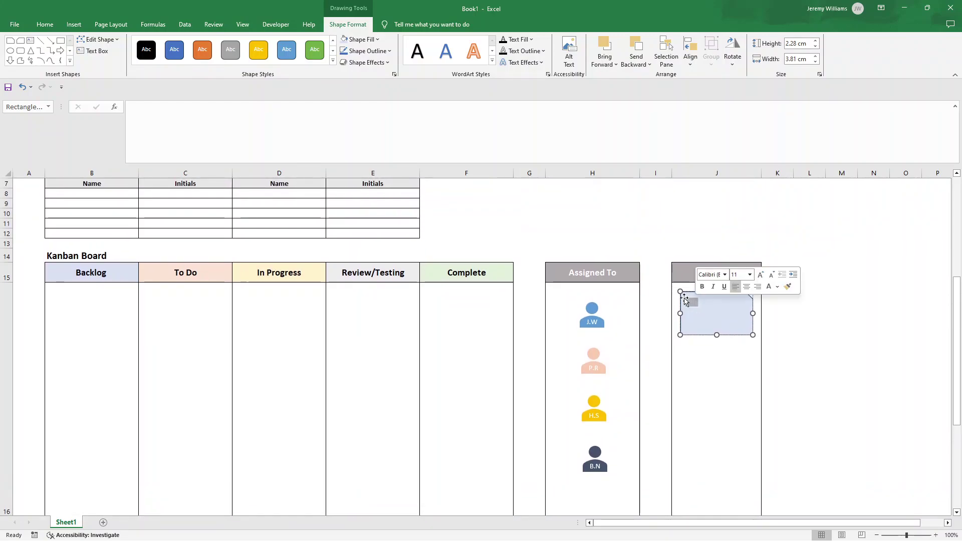
left_click(44, 24)
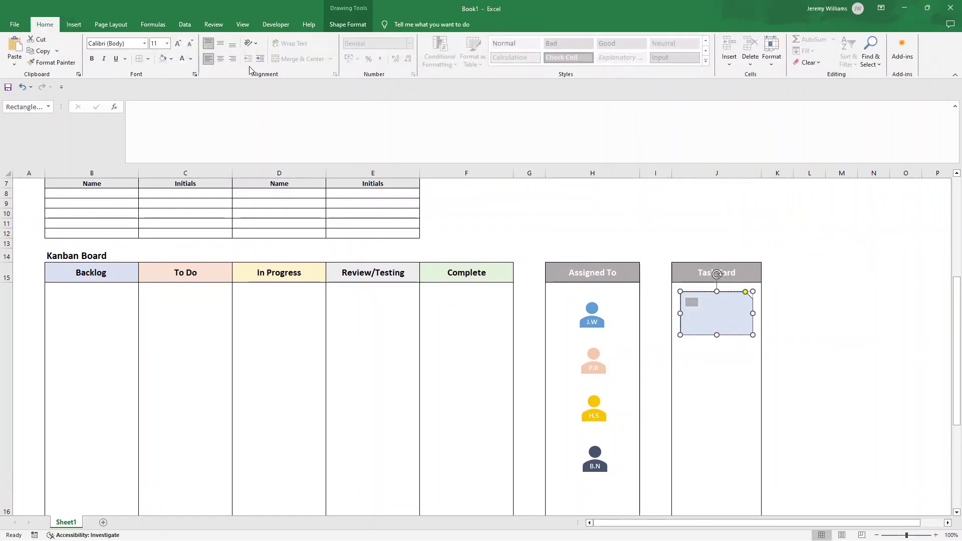
left_click(188, 59)
left_click(190, 89)
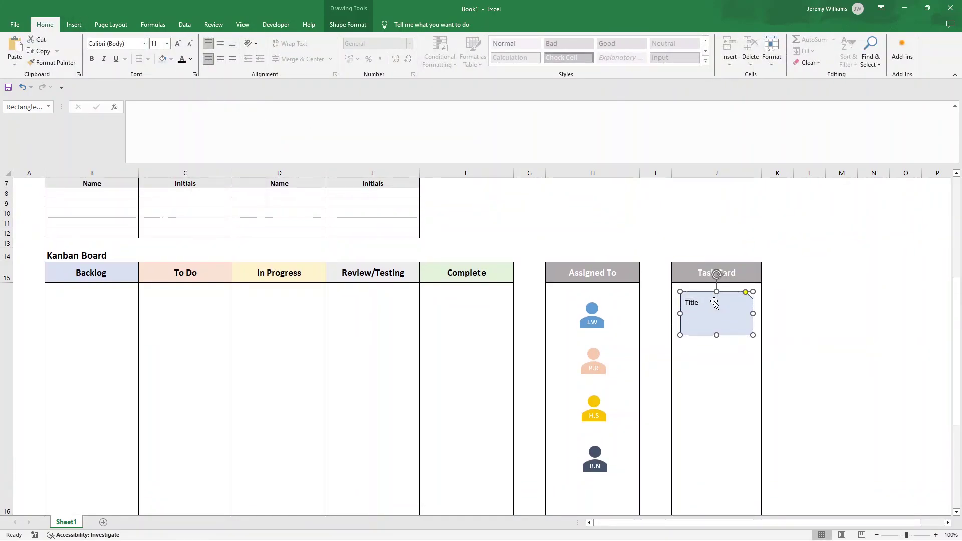
- Bold the Title line and add unbolded Details and Status lines beneath it
double_click(695, 302)
key("ctrl+b")
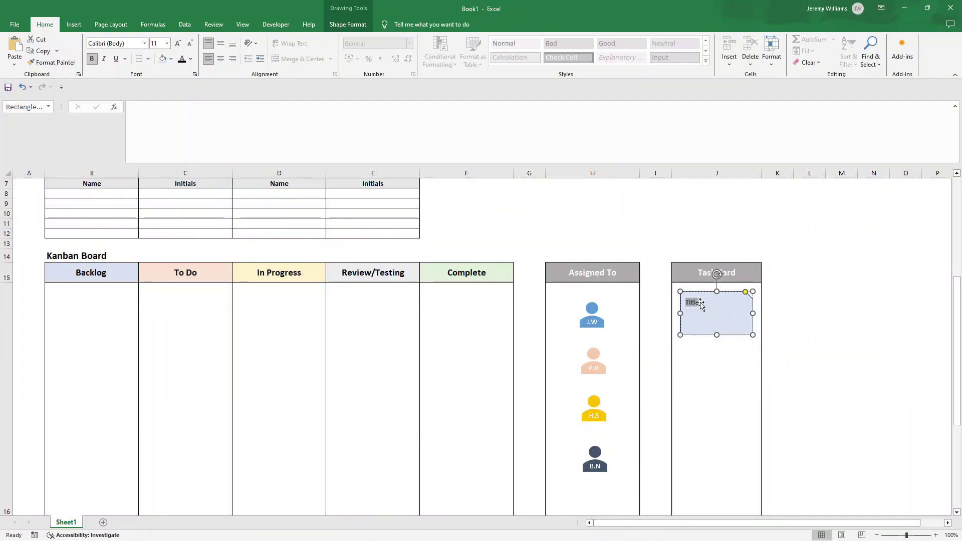
left_click(700, 303)
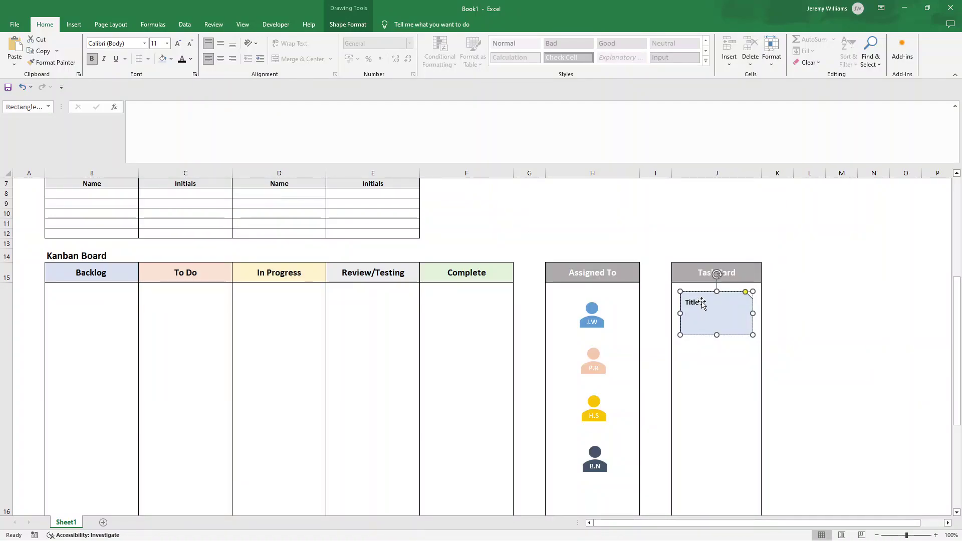
key("Return")
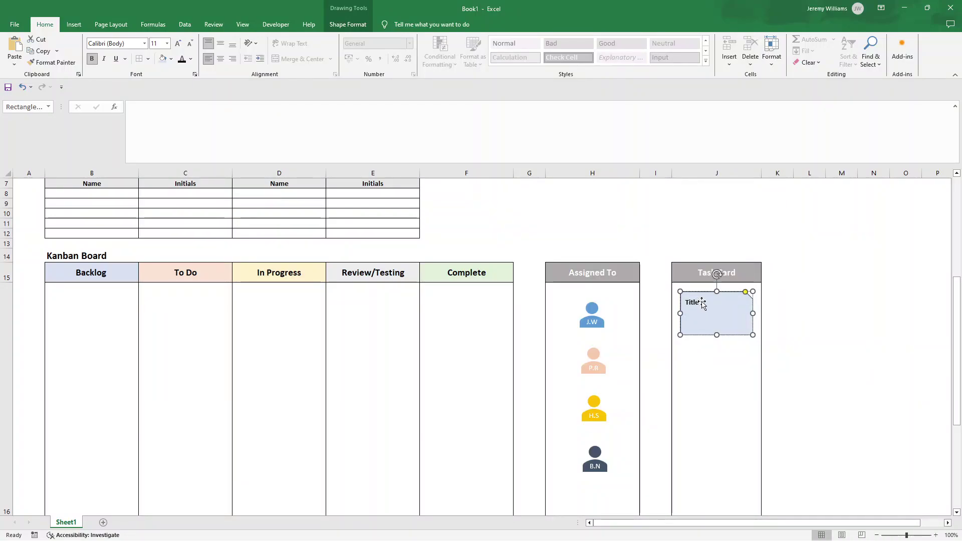
type("Details")
double_click(699, 311)
key("ctrl+b")
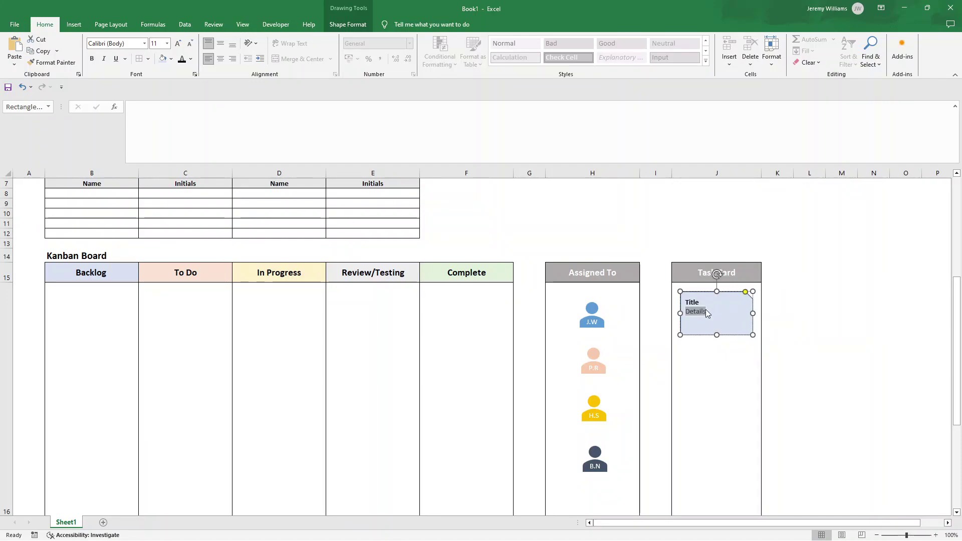
key("Escape")
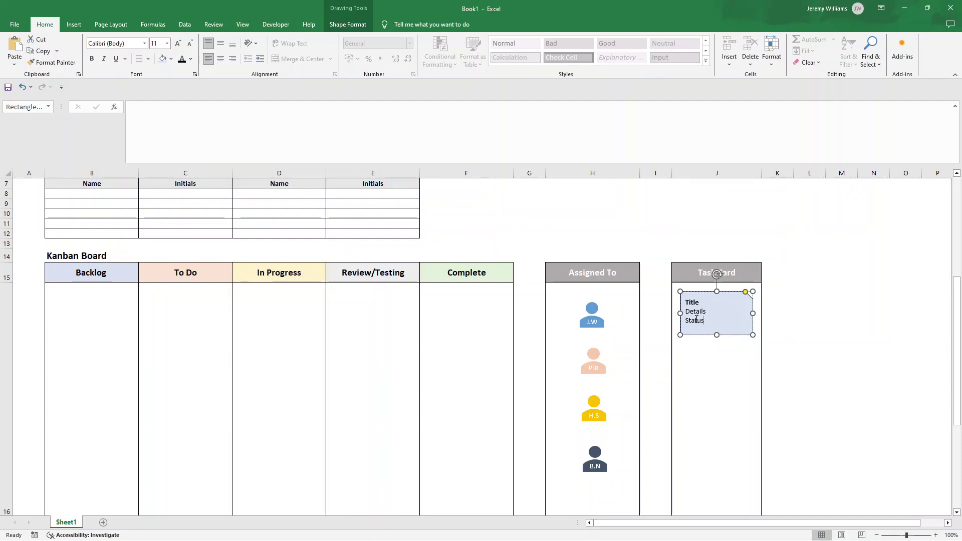
key("Return")
- Copy the blue task card and place the copy directly under it in the Task Card column
left_click(838, 312)
left_click(741, 302)
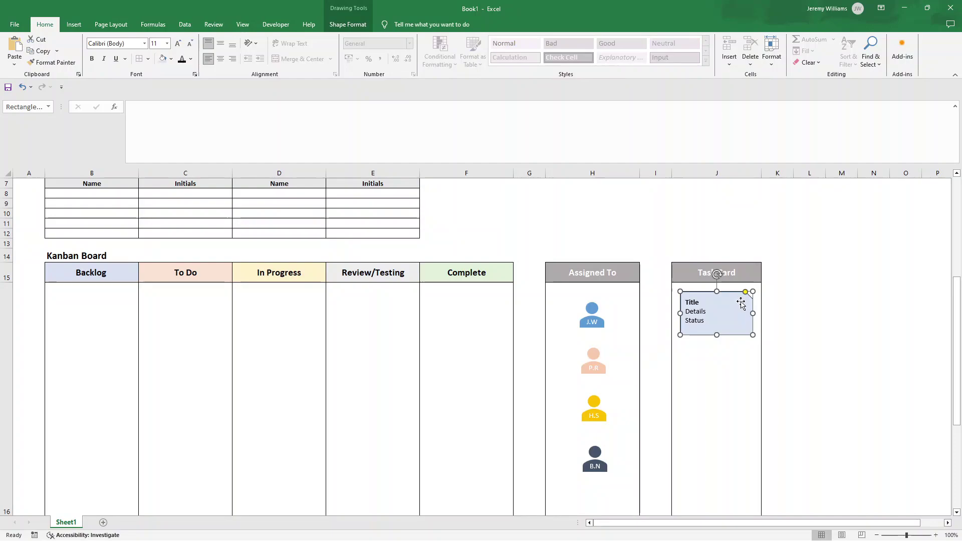
left_click(871, 307)
left_click(732, 306)
key("ctrl+c")
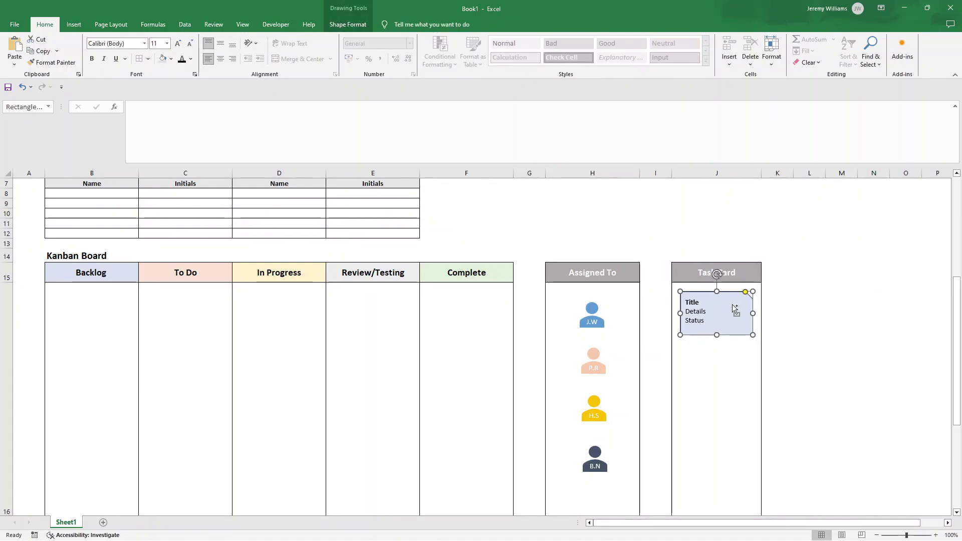
left_click(870, 324)
key("ctrl+v")
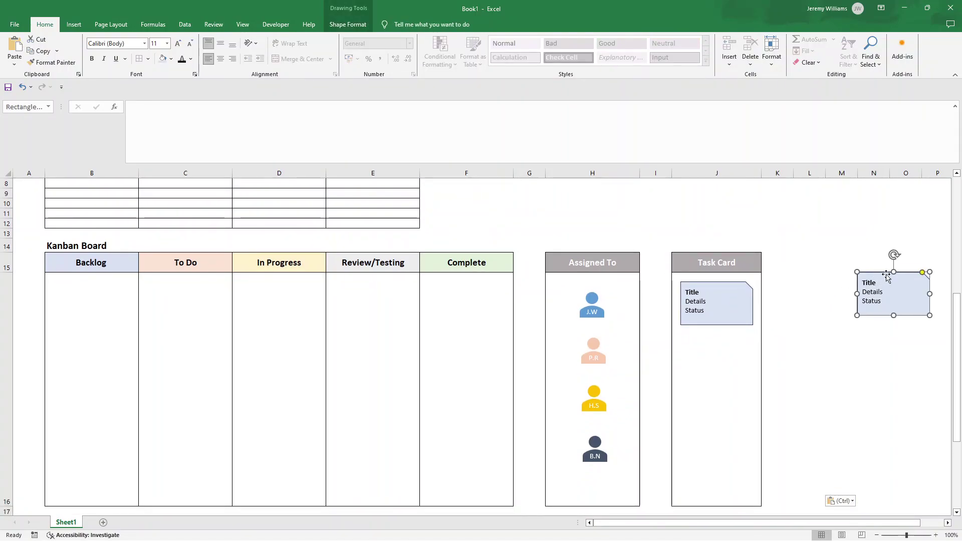
left_click_drag(886, 276, 710, 337)
- Fill the second card light purple using a custom colour
left_click(171, 59)
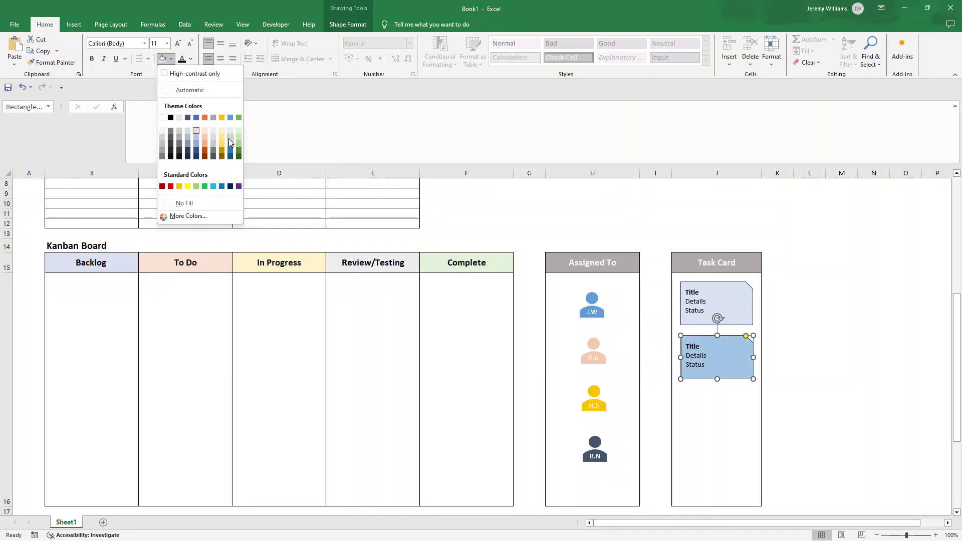
left_click(197, 215)
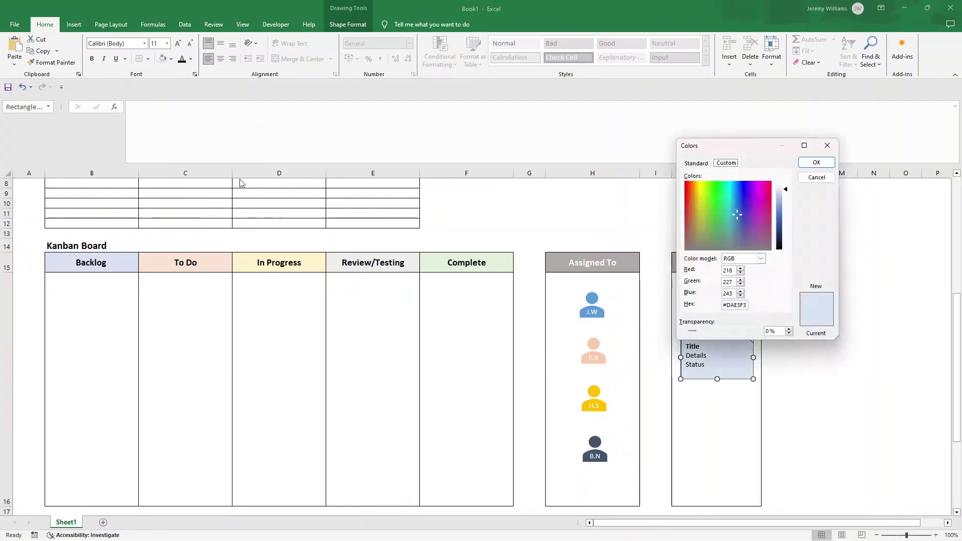
mouse_move(757, 194)
left_mouse_down()
mouse_move(742, 191)
mouse_move(748, 184)
left_mouse_up()
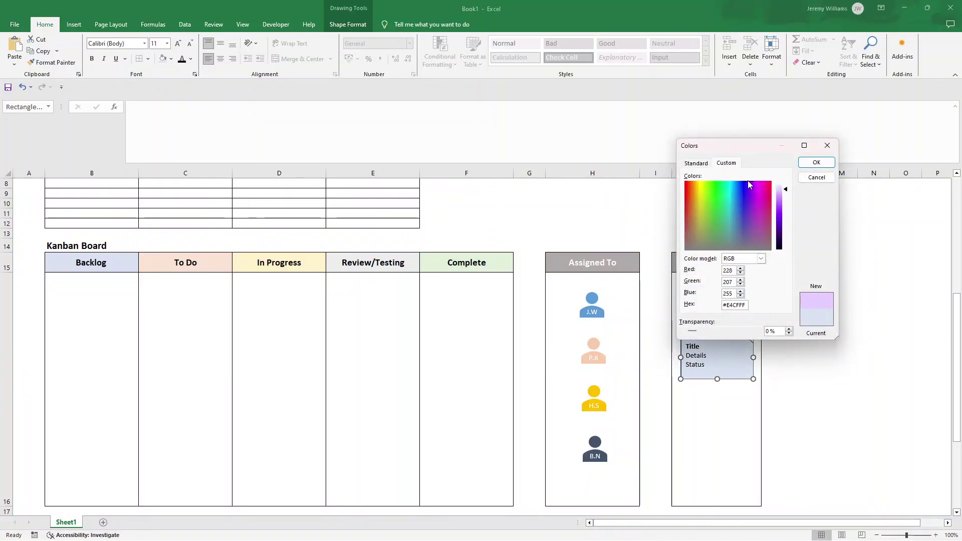
left_click(816, 162)
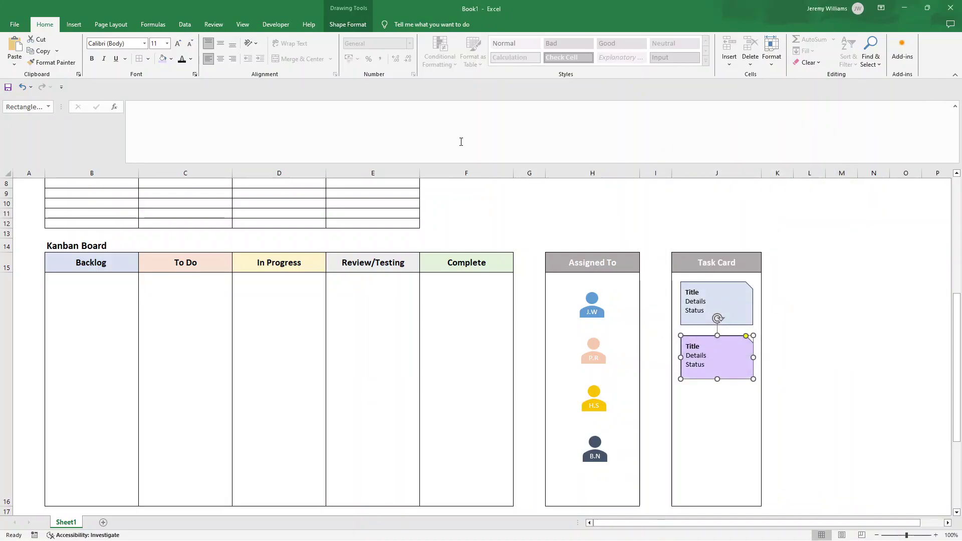
left_click(170, 59)
left_click(188, 245)
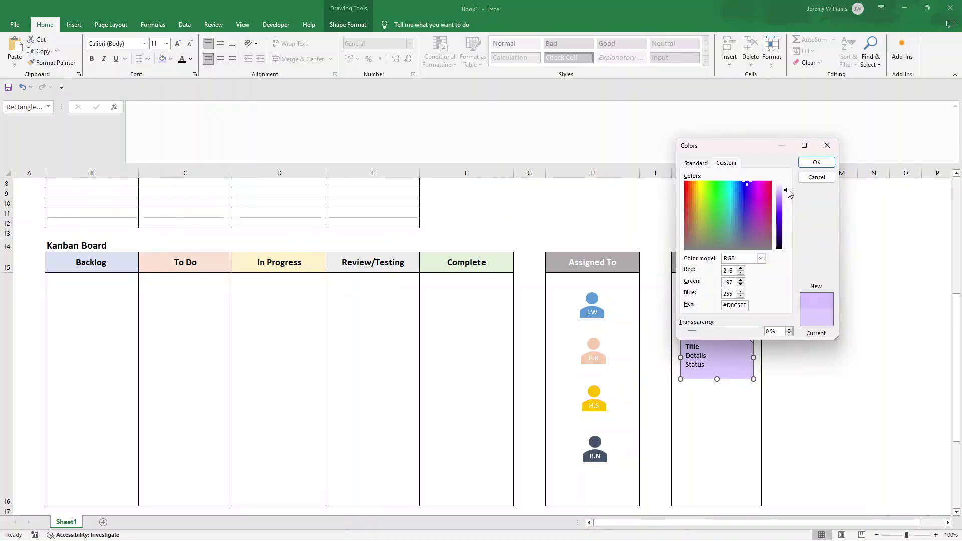
left_click(815, 163)
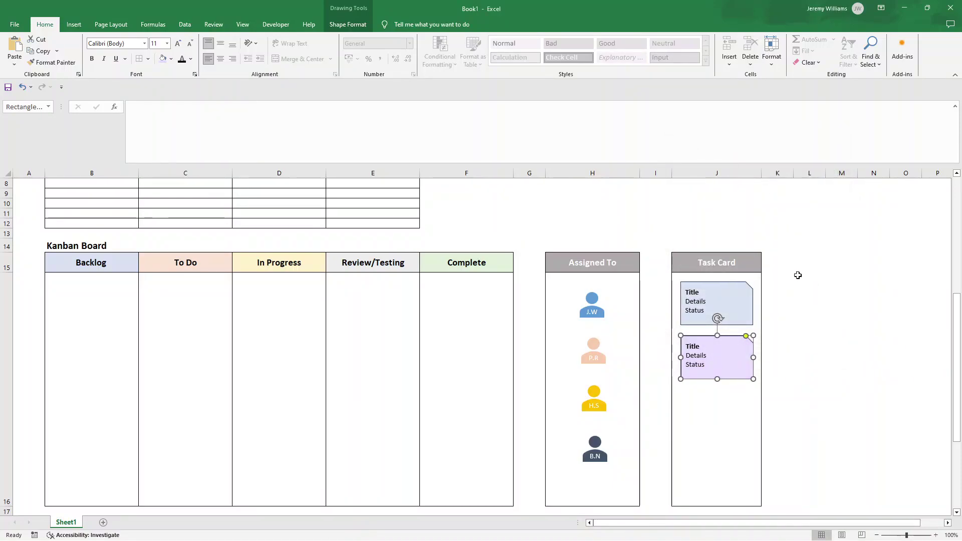
- Duplicate the purple card further down and recolour this third card mint green
left_click_drag(726, 354, 737, 454)
left_click(726, 399)
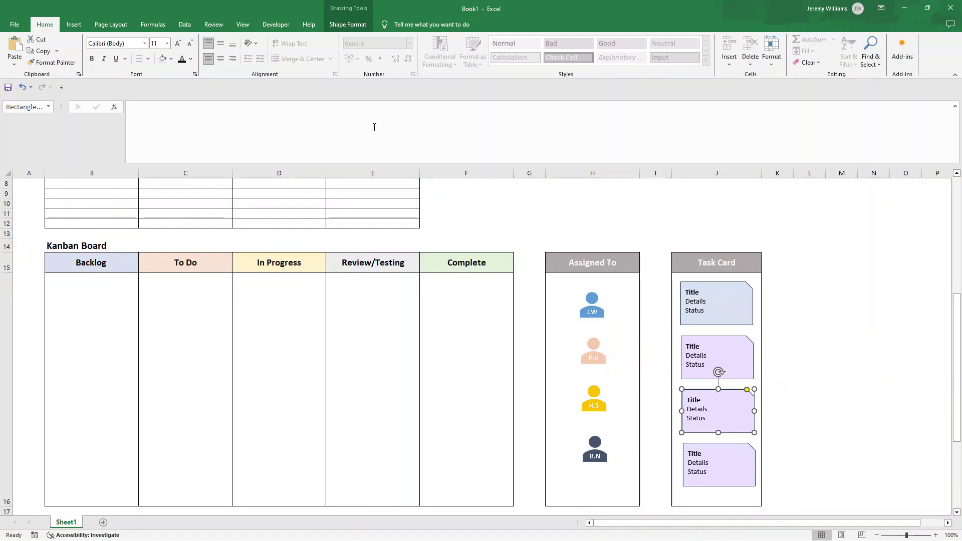
left_click(173, 59)
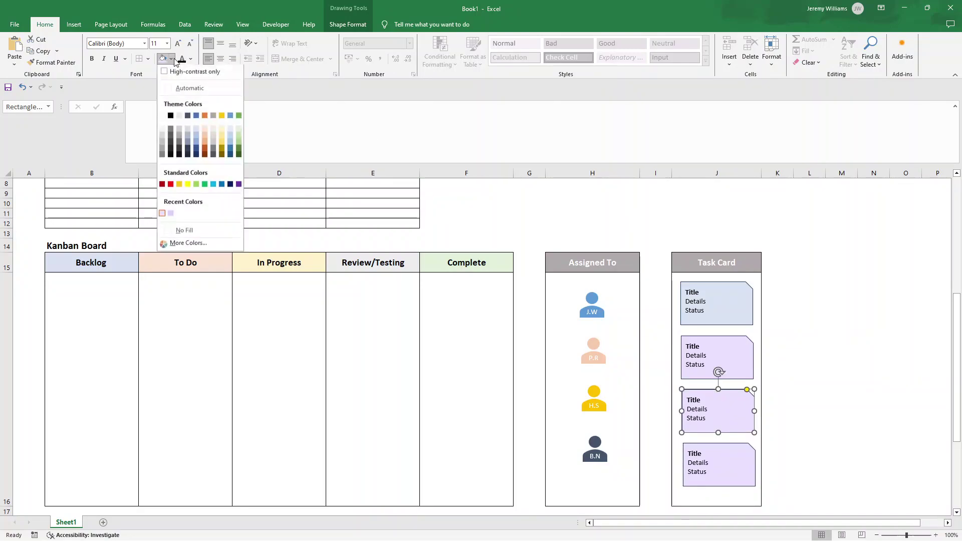
left_click(205, 245)
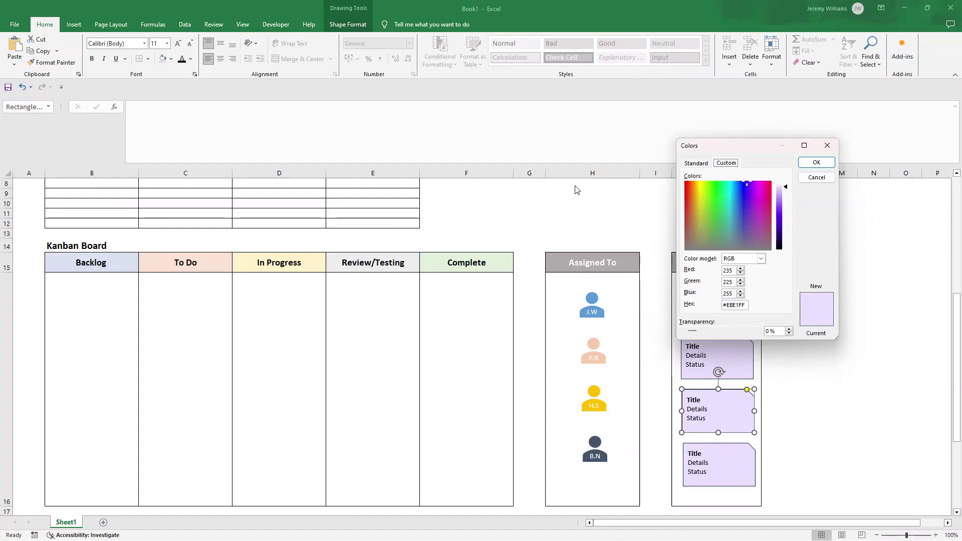
left_click_drag(732, 186, 722, 186)
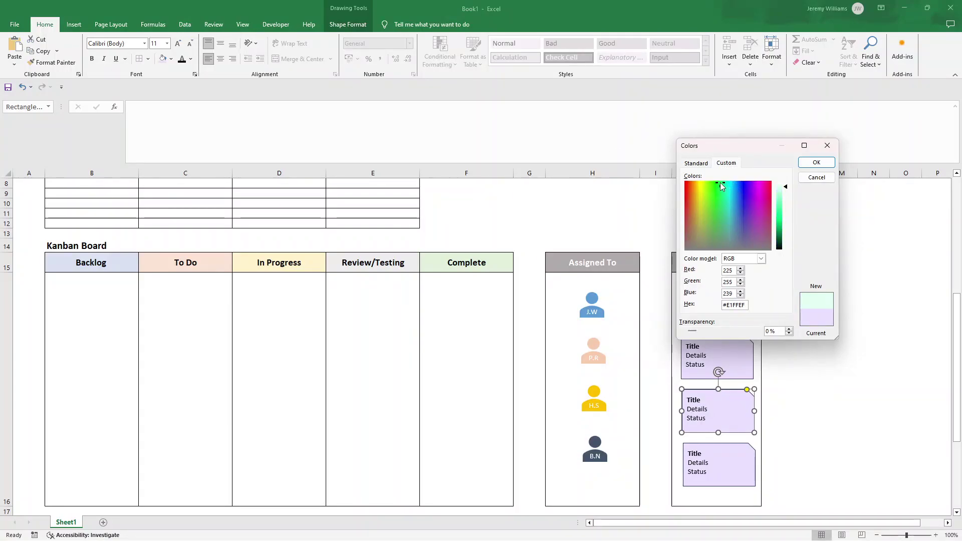
left_click(816, 162)
- Recolour the fourth task card pale pink
left_click(727, 462)
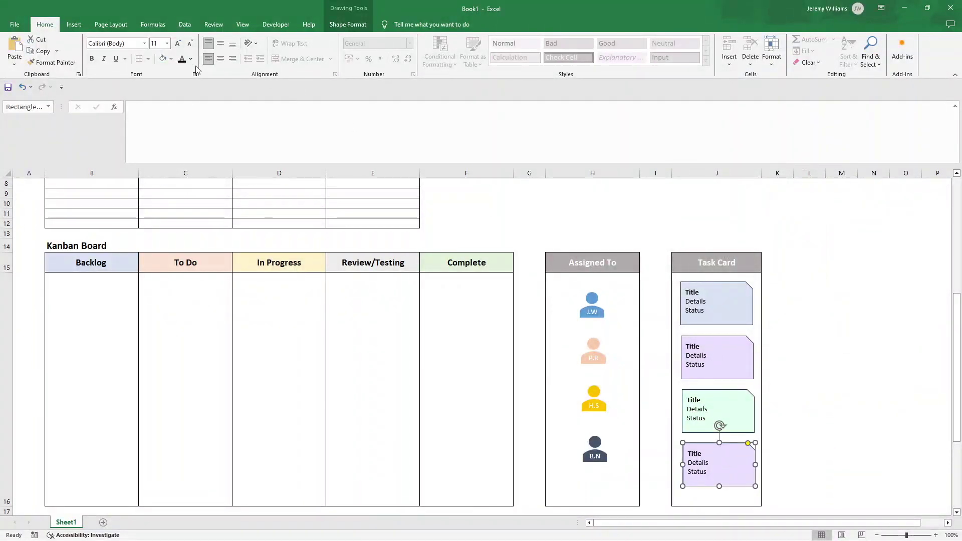
left_click(170, 58)
left_click(253, 242)
left_click(767, 209)
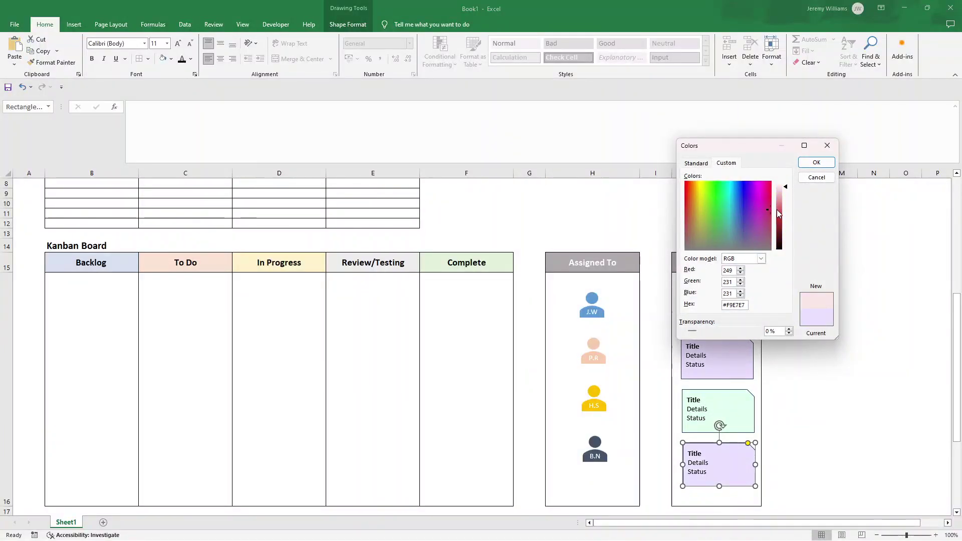
left_click(826, 164)
left_click(833, 336)
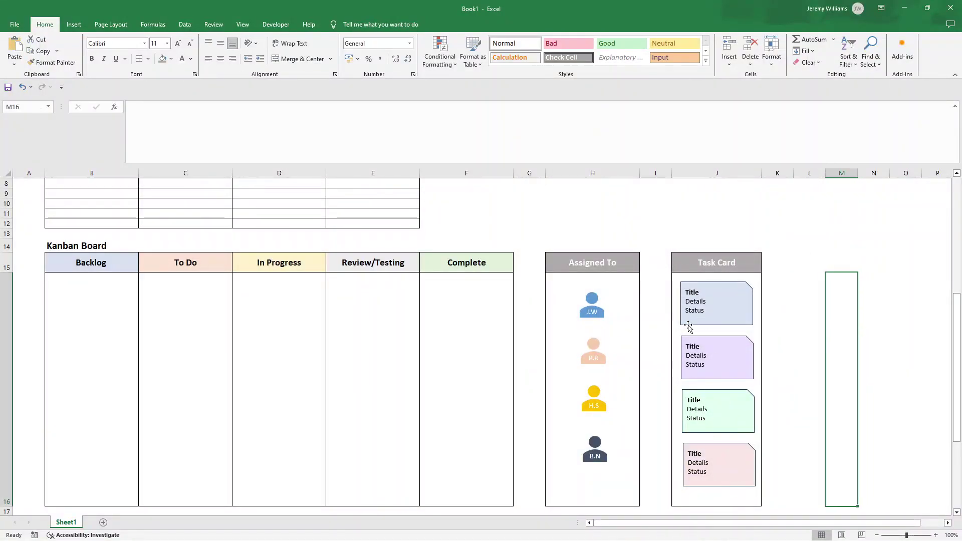
- Paste a copy of the light blue task card into the Backlog column
scroll(611, 243, "up", 3)
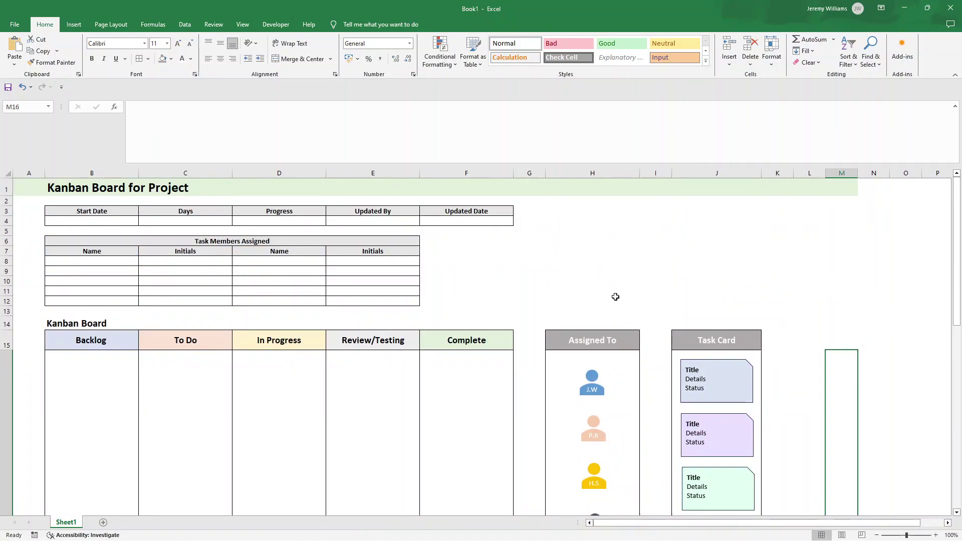
left_click(591, 383)
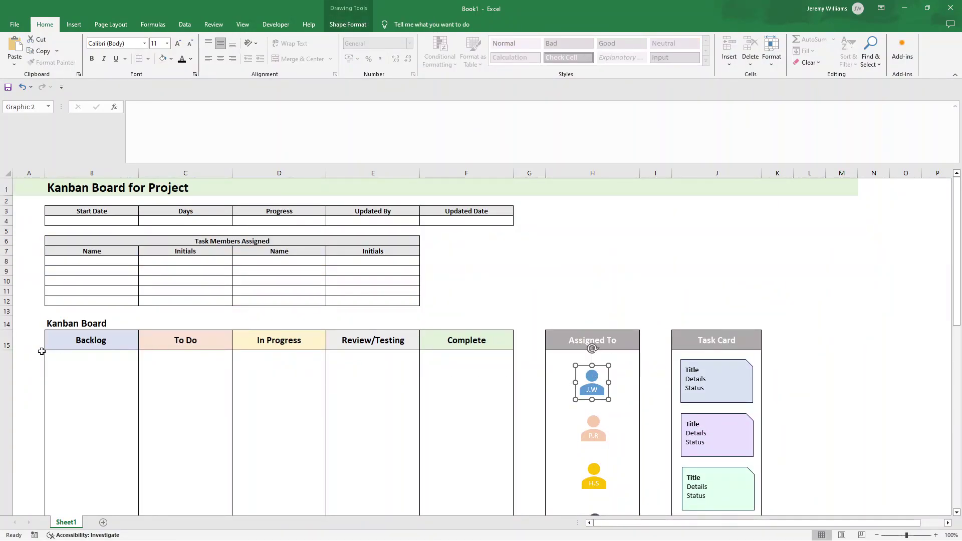
left_click(718, 375)
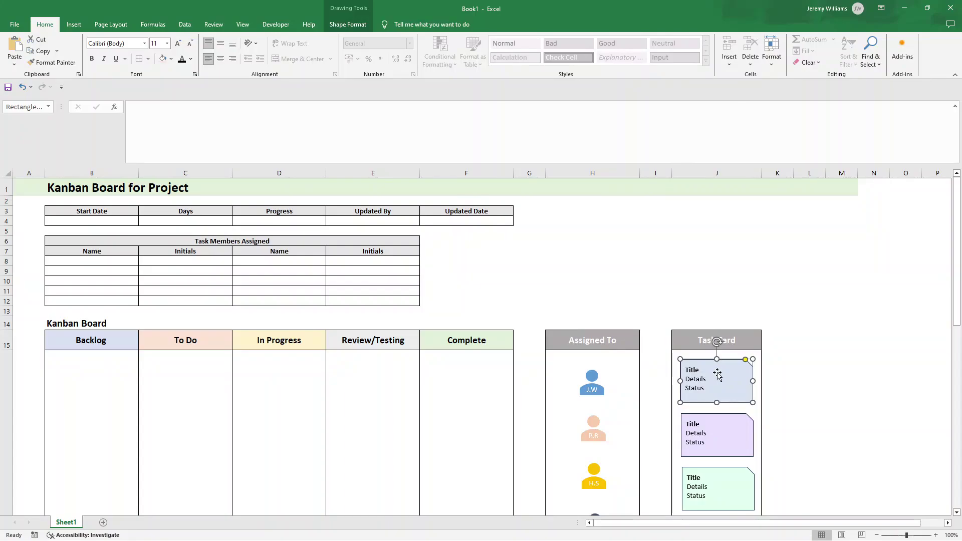
left_click_drag(719, 378, 735, 361)
left_click(826, 346)
left_click(809, 340)
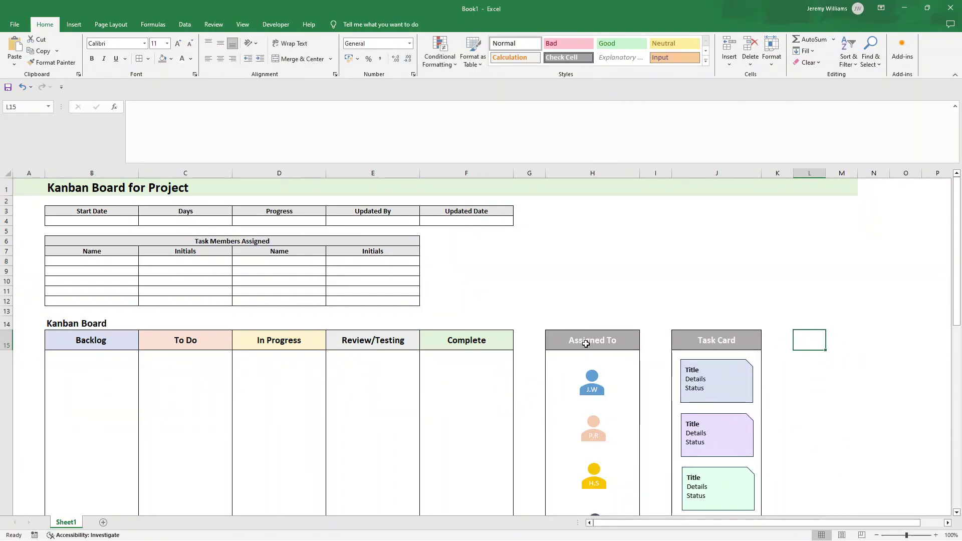
left_click(592, 340)
left_click(716, 338)
scroll(717, 337, "down", 2)
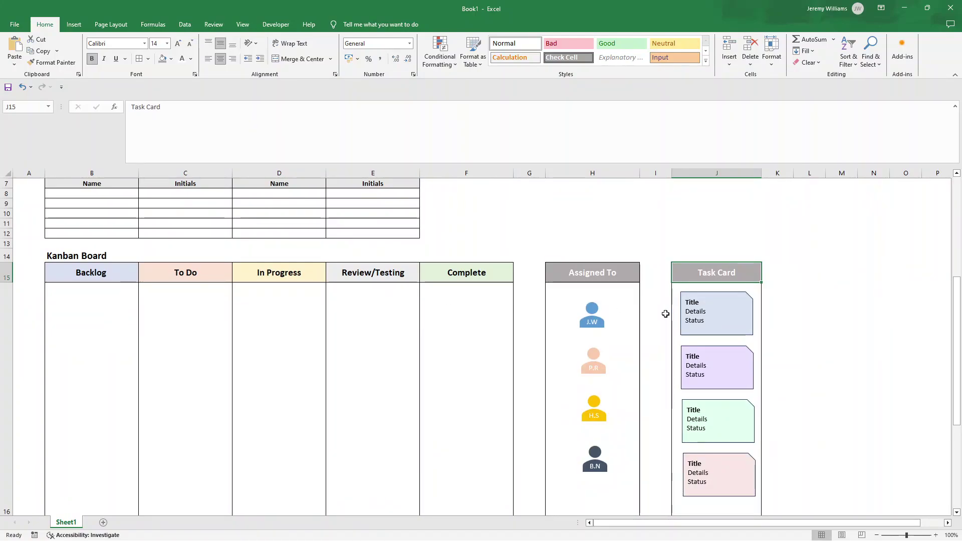
left_click(733, 298)
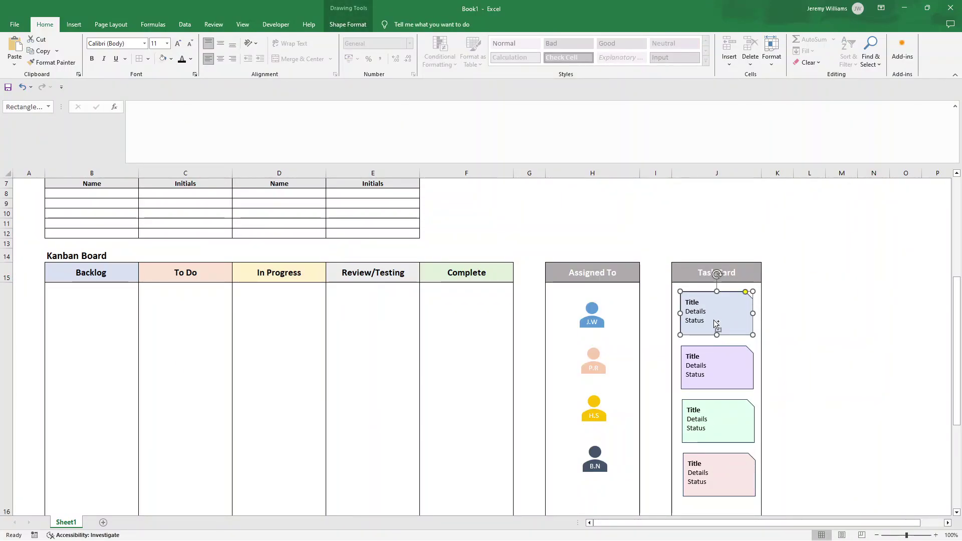
left_click(796, 316)
key("ctrl+v")
left_click_drag(831, 280, 602, 315)
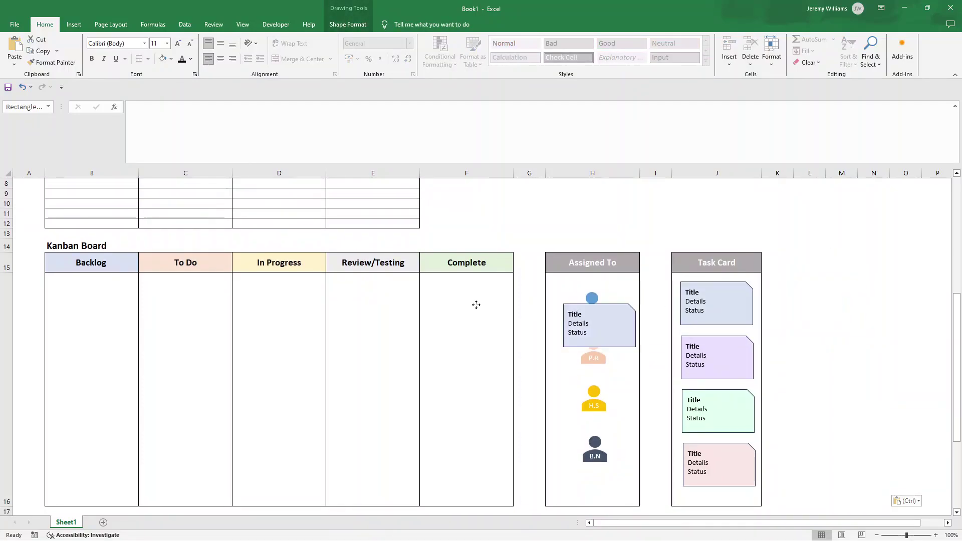
left_click_drag(476, 305, 100, 292)
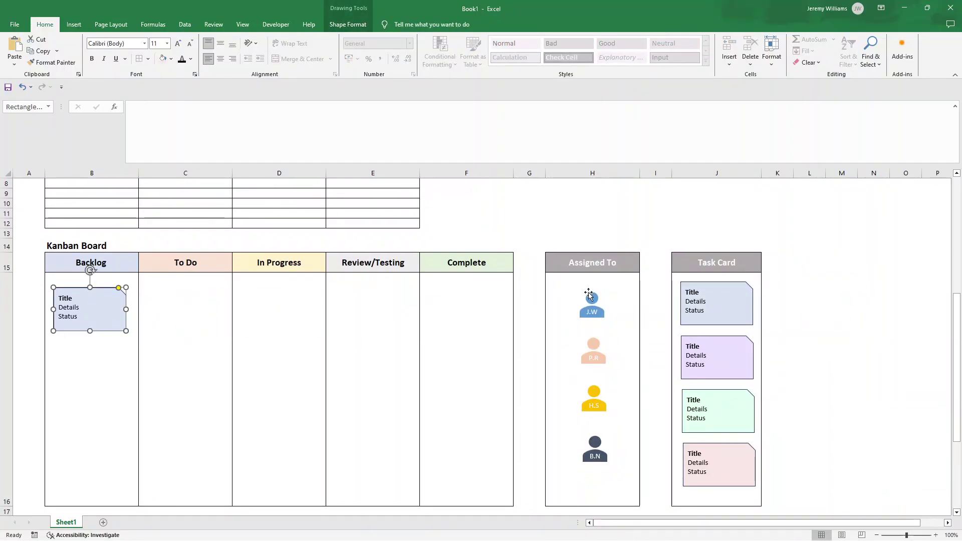
- Put a copy of the peach person icon onto the Backlog card
left_click(597, 346)
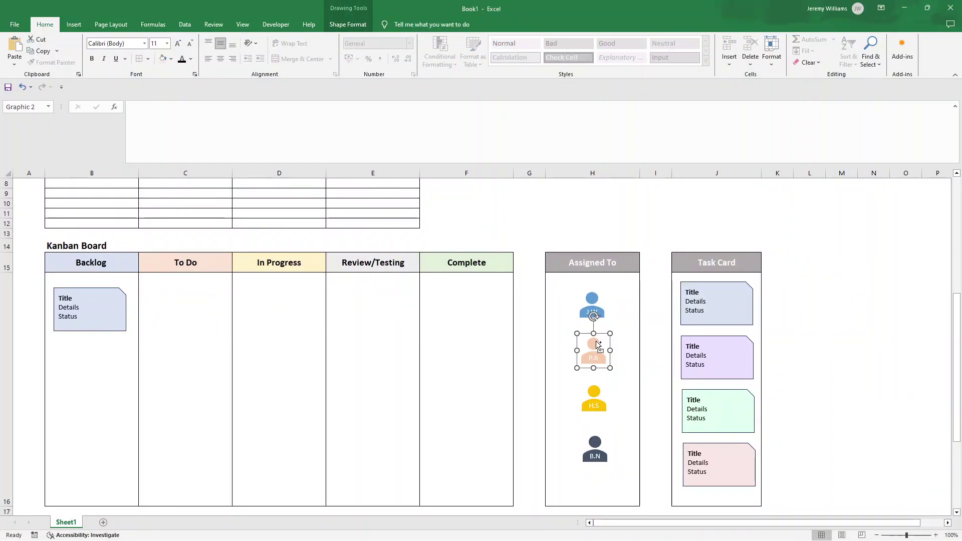
left_click_drag(599, 346, 105, 301)
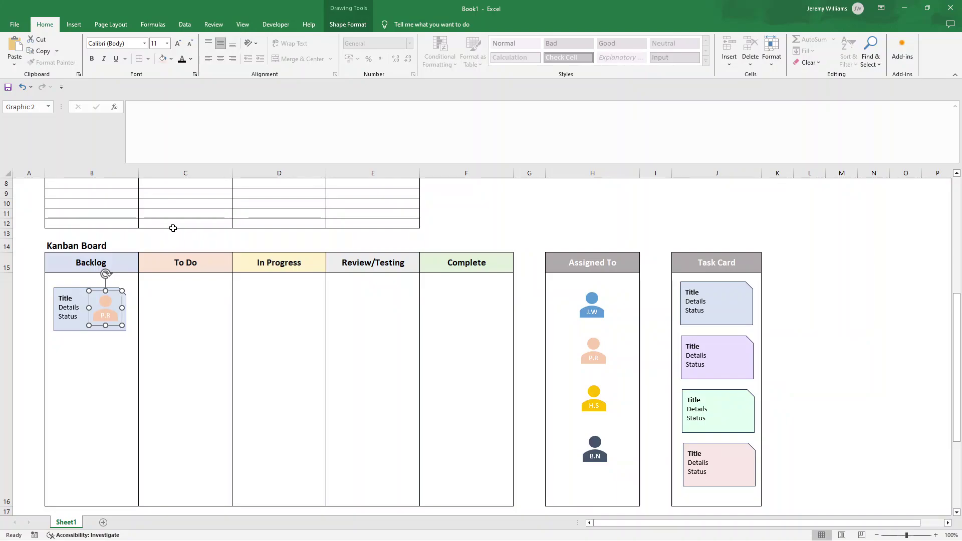
left_click(176, 233)
scroll(186, 242, "up", 1)
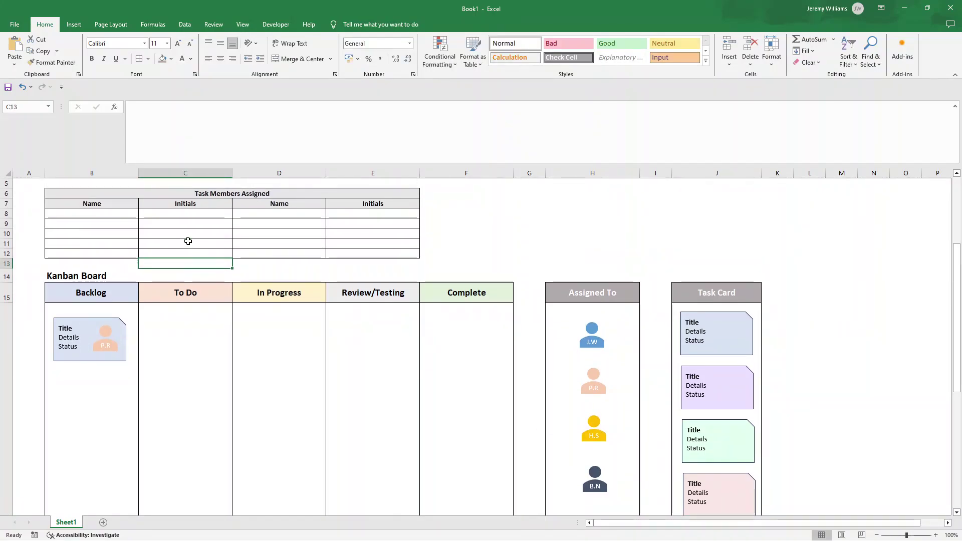
scroll(188, 241, "up", 2)
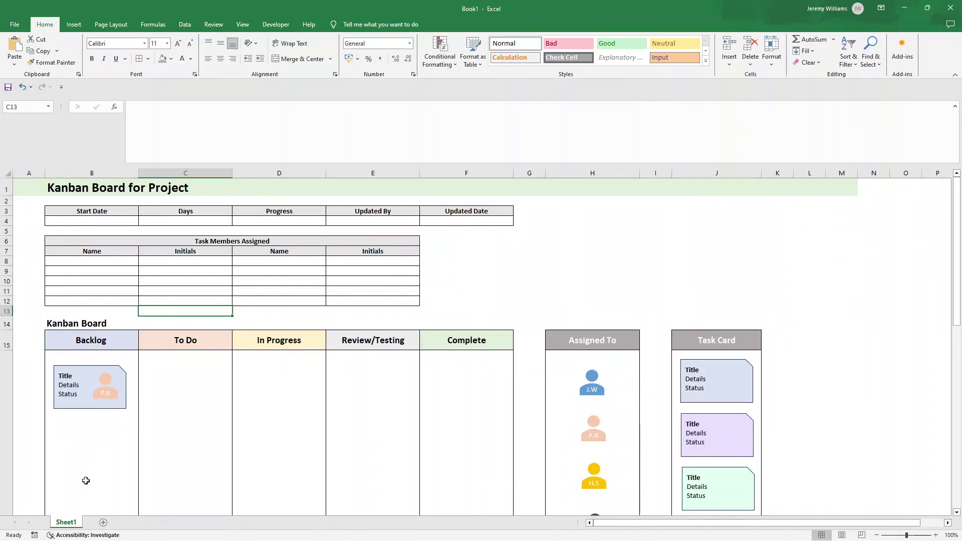
- Add a new sheet and enter 'Kanban Board' in cell B2
left_click(103, 522)
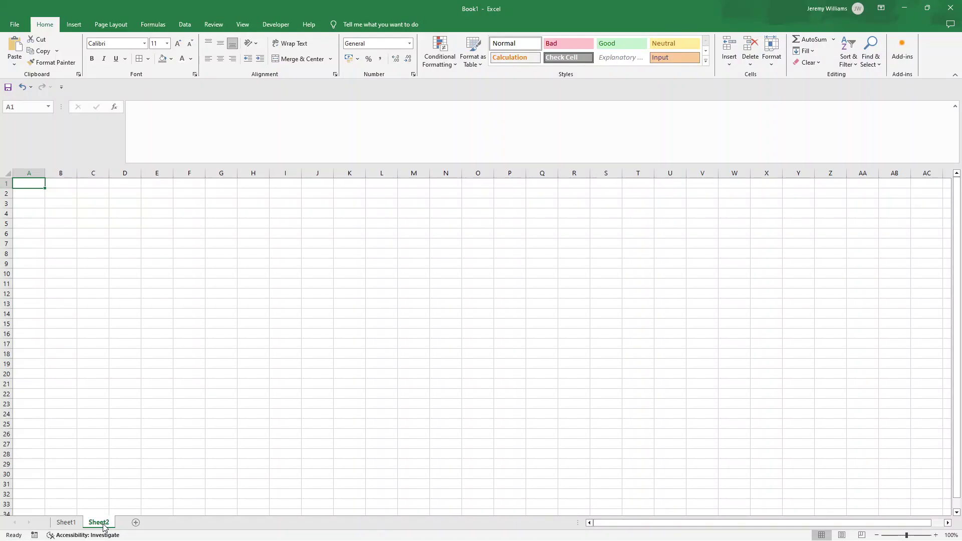
left_click(56, 195)
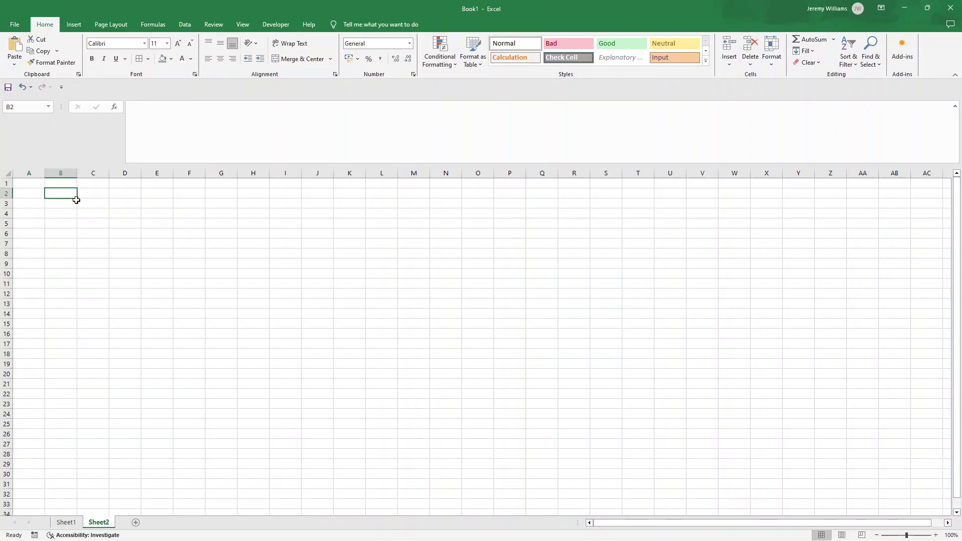
left_click(65, 523)
left_click(99, 522)
type("Kanb")
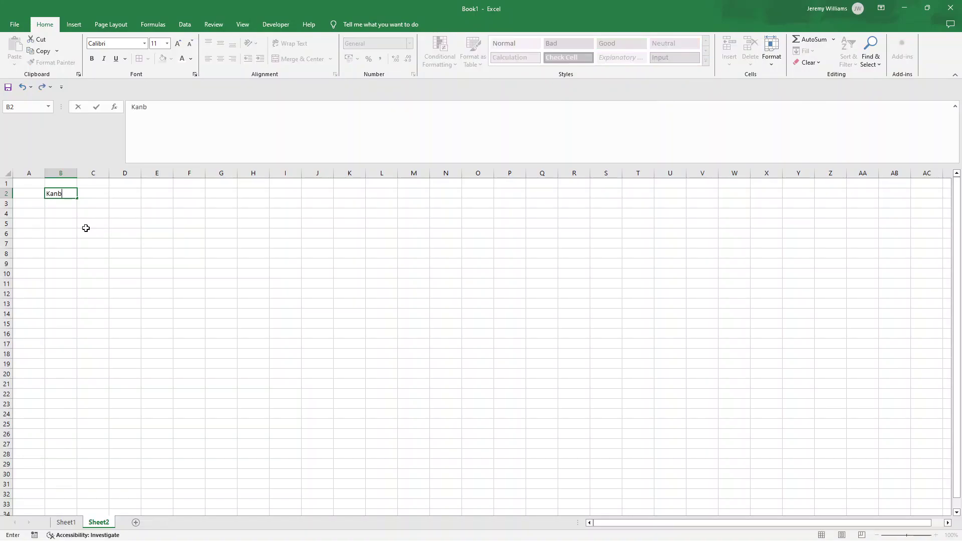
type("an Board")
key("Return")
- Make the Kanban Board title bold and enlarge it to 20 point
left_click(74, 198)
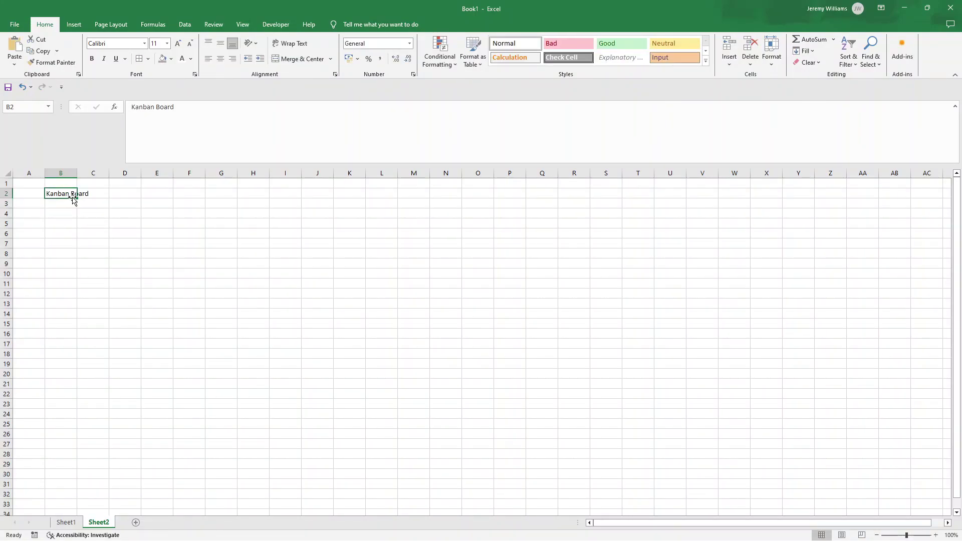
left_click_drag(74, 200, 75, 201)
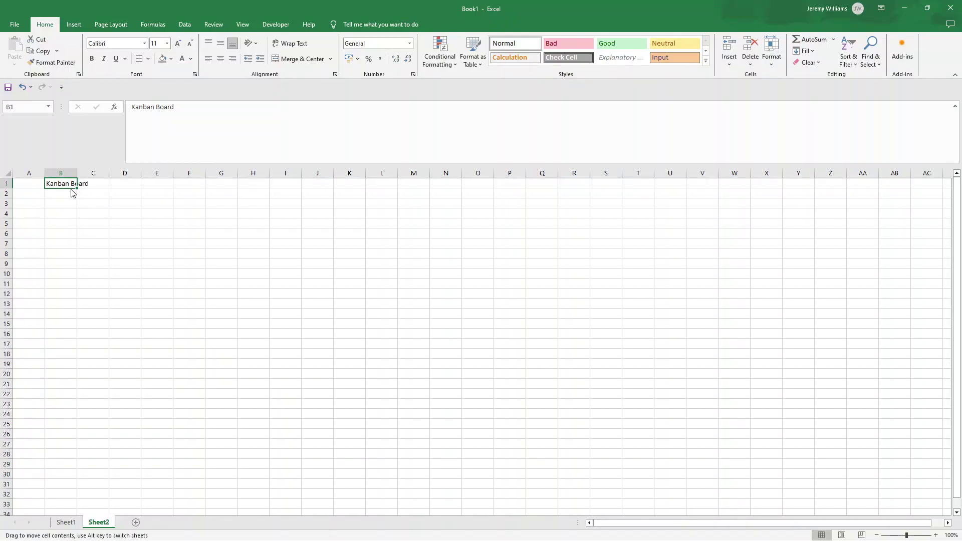
key("ctrl+b")
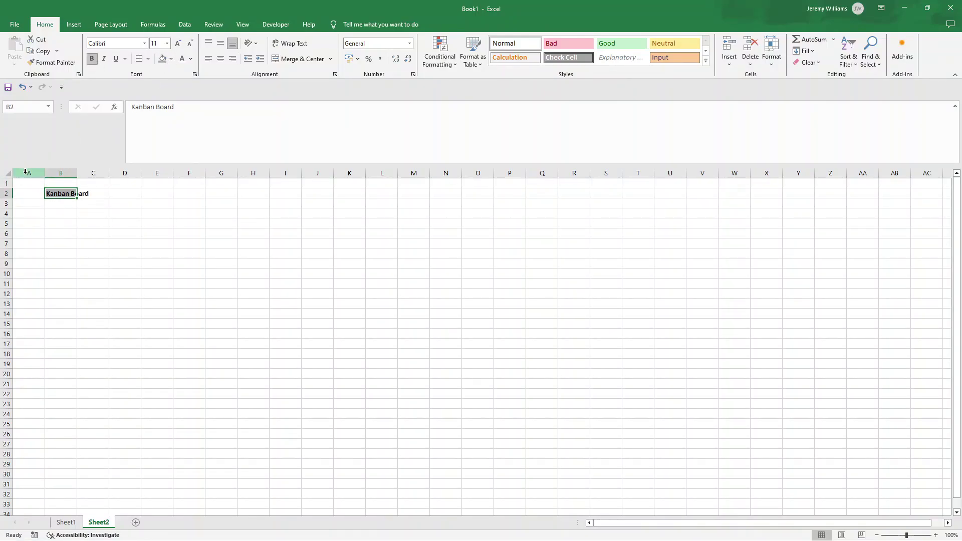
left_click_drag(26, 183, 321, 183)
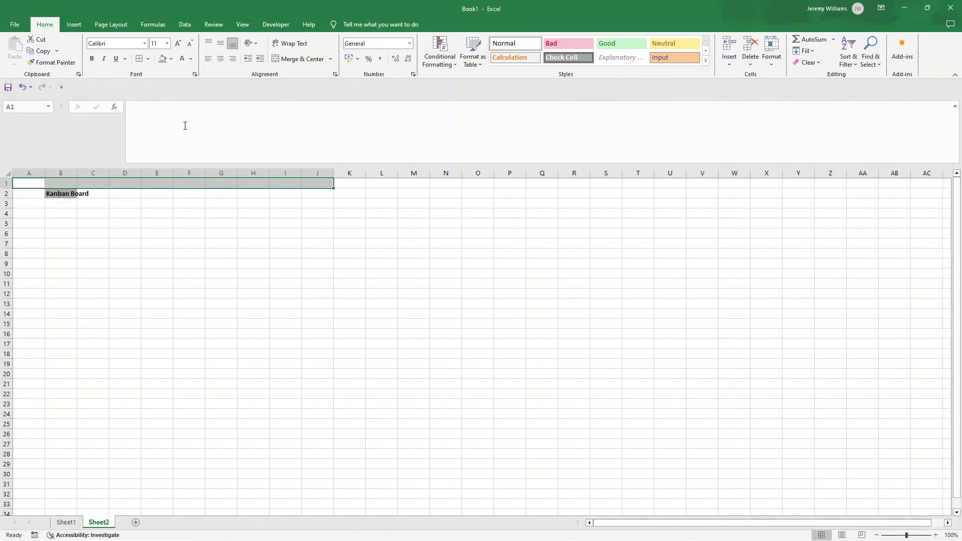
left_click(59, 190)
left_click(180, 45)
left_click(179, 45)
left_click(180, 45)
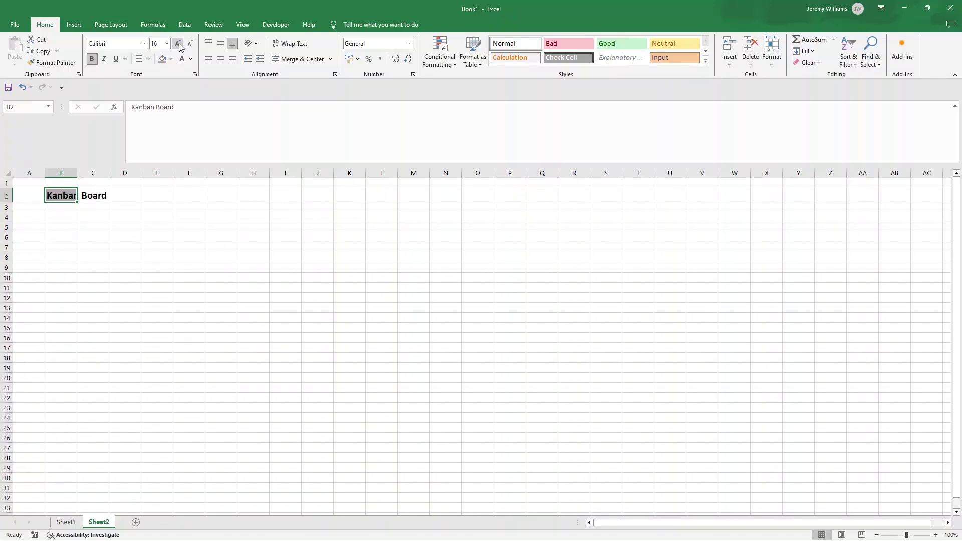
left_click(180, 45)
left_click(179, 45)
- Fill rows 1–2 across columns A to K with light grey
left_click_drag(26, 183, 355, 197)
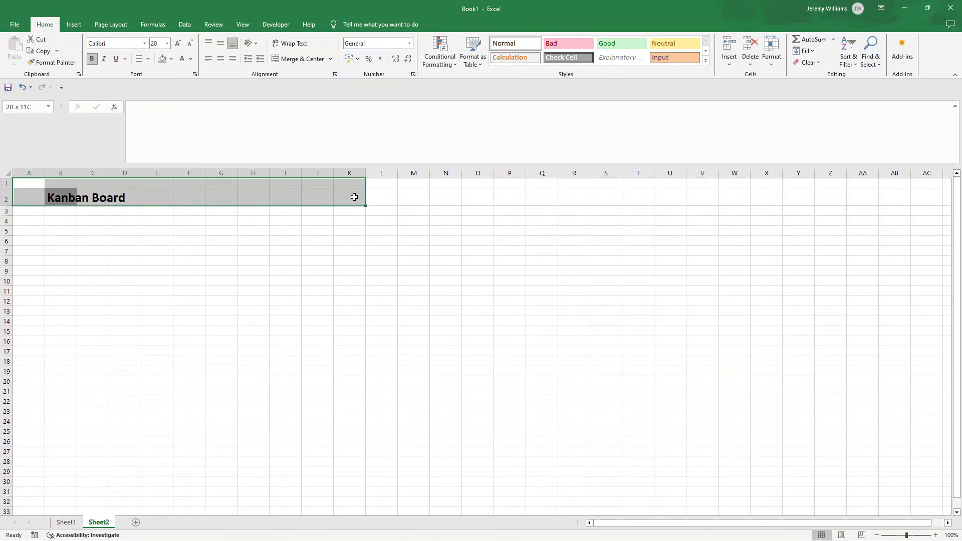
left_click(168, 59)
left_click(179, 119)
left_click(172, 61)
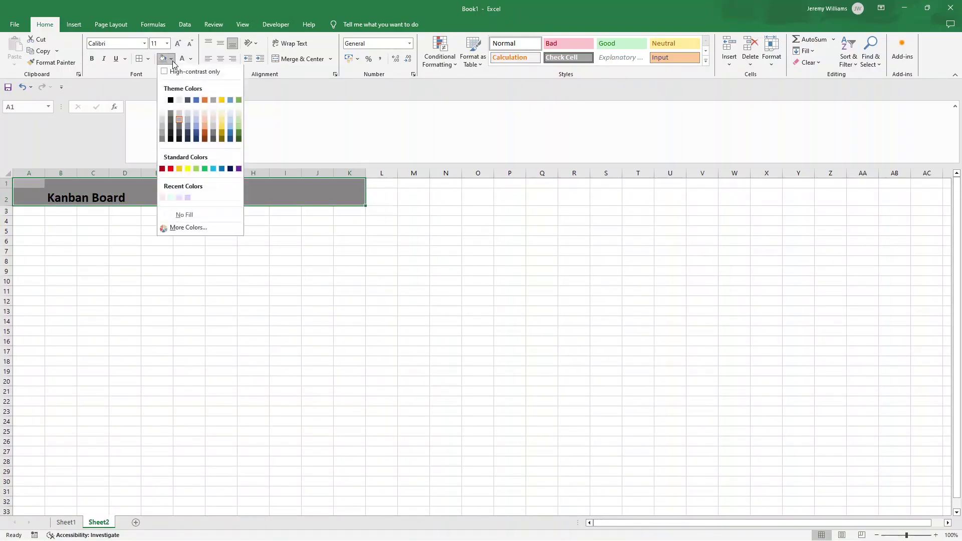
left_click(180, 102)
left_click(128, 210)
left_click(66, 197)
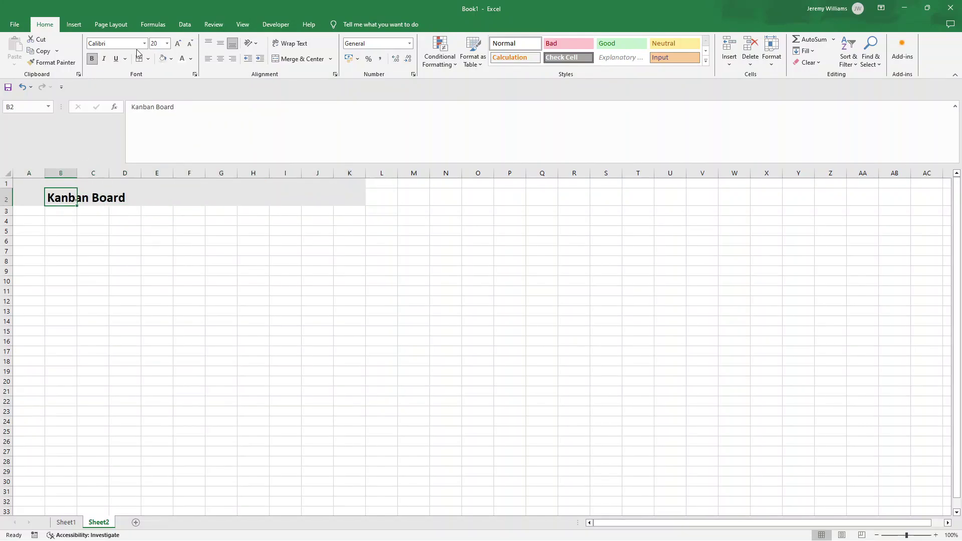
left_click(62, 231)
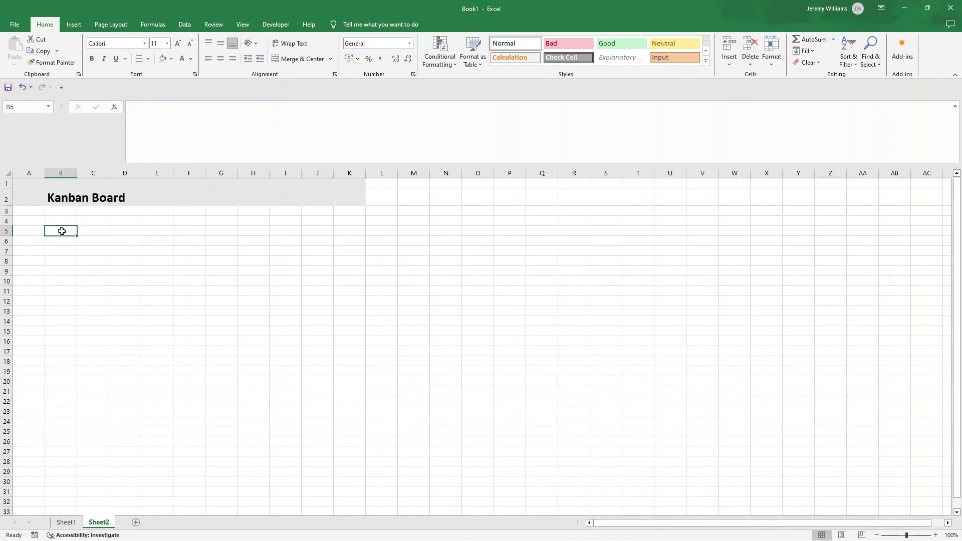
- Copy Sheet1's Backlog to Complete column headers into B4 on Sheet2
left_click(66, 522)
left_click_drag(93, 340, 460, 339)
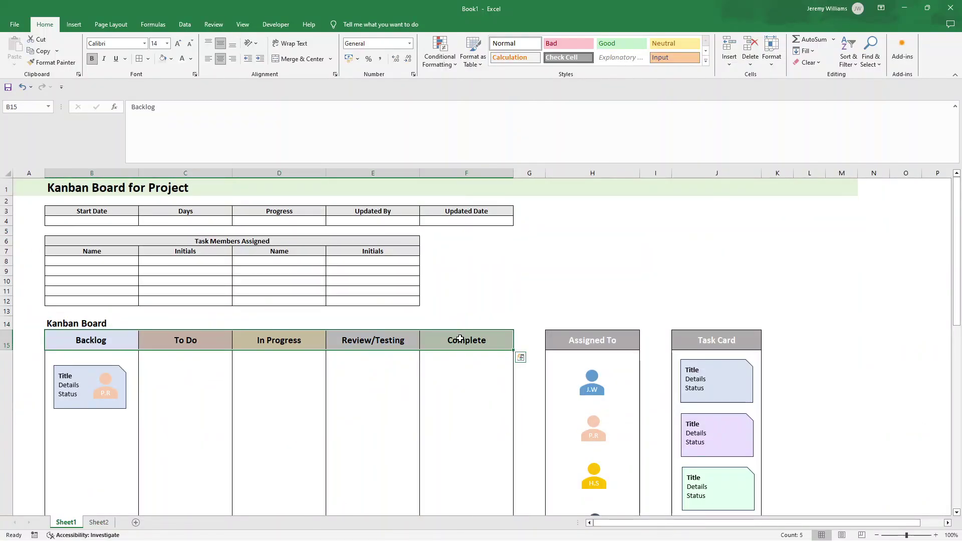
key("ctrl+c")
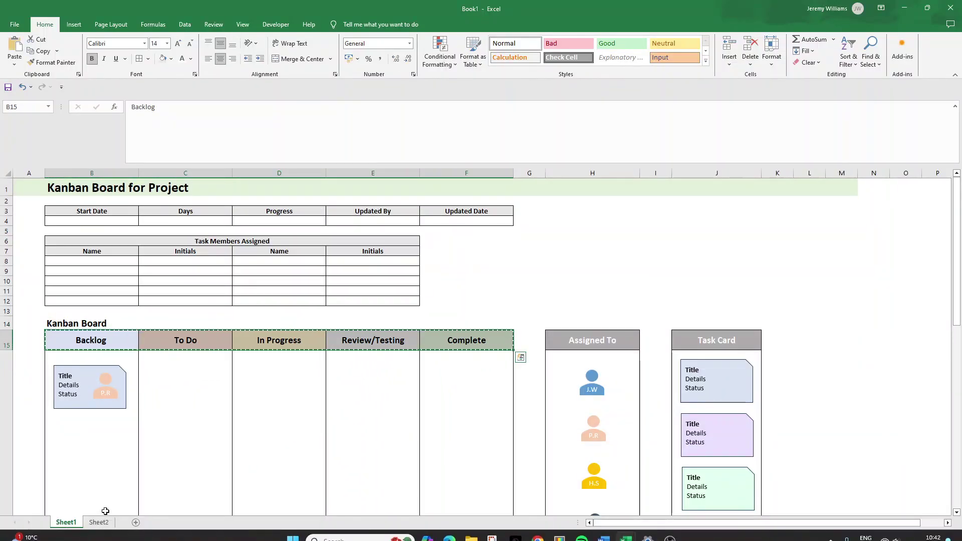
key("ctrl+Page_Down")
left_click(71, 223)
key("ctrl+v")
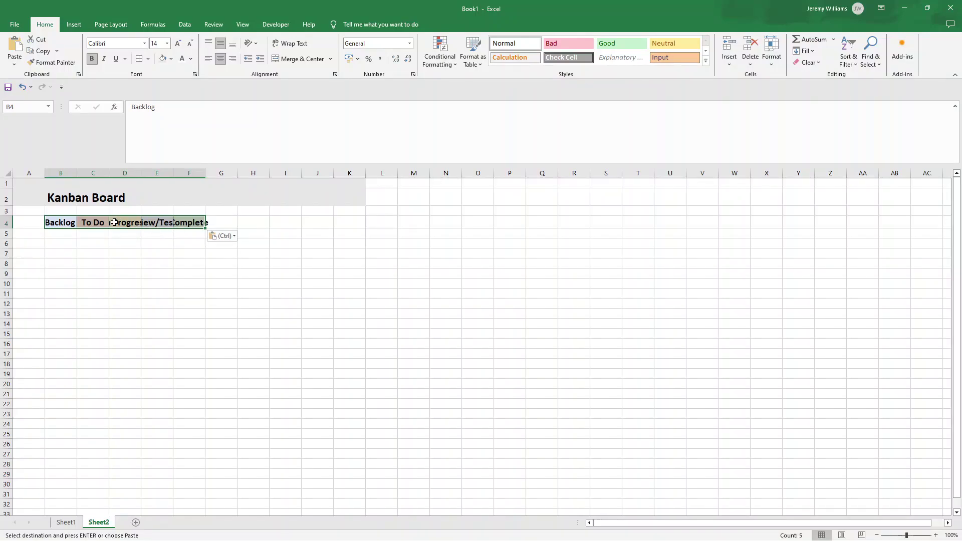
- Widen columns B through F to fit the headers
left_click(63, 173)
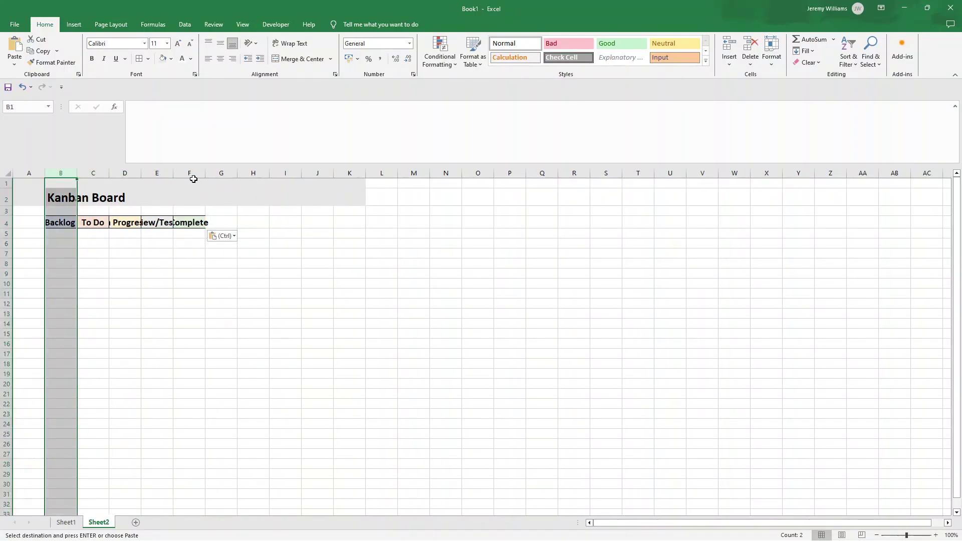
left_click(194, 176, "shift")
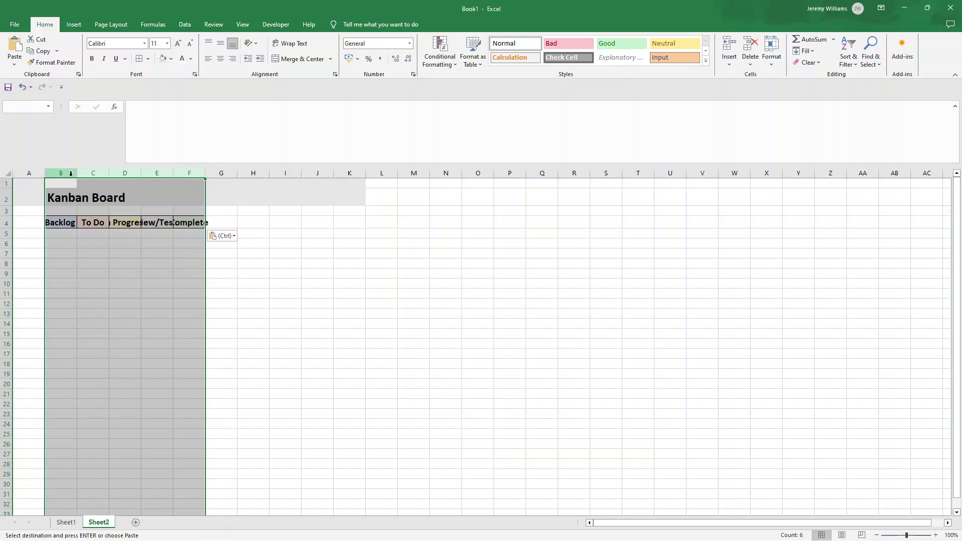
left_click_drag(75, 172, 142, 173)
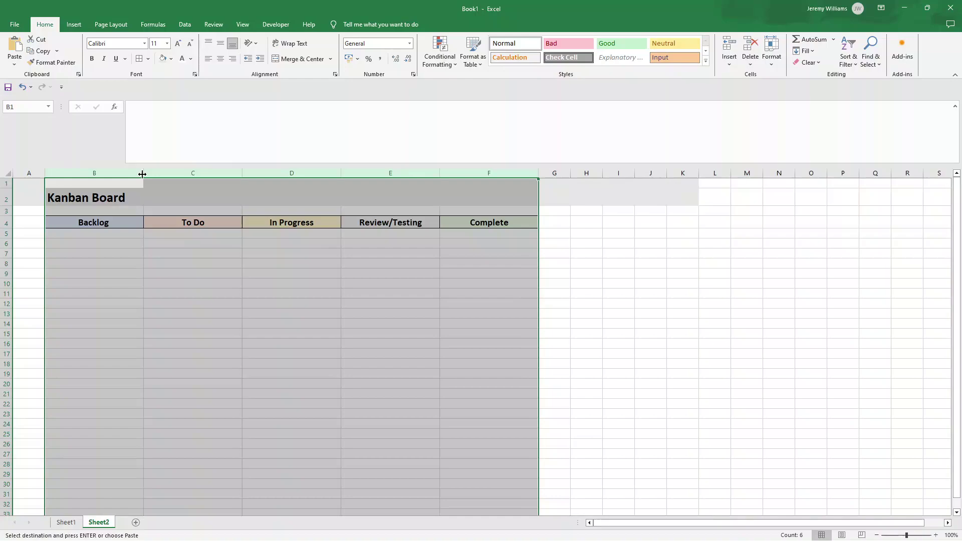
- Make row 5 a tall card row and shrink row 6 into a thin spacer
left_click(180, 254)
left_click(77, 232)
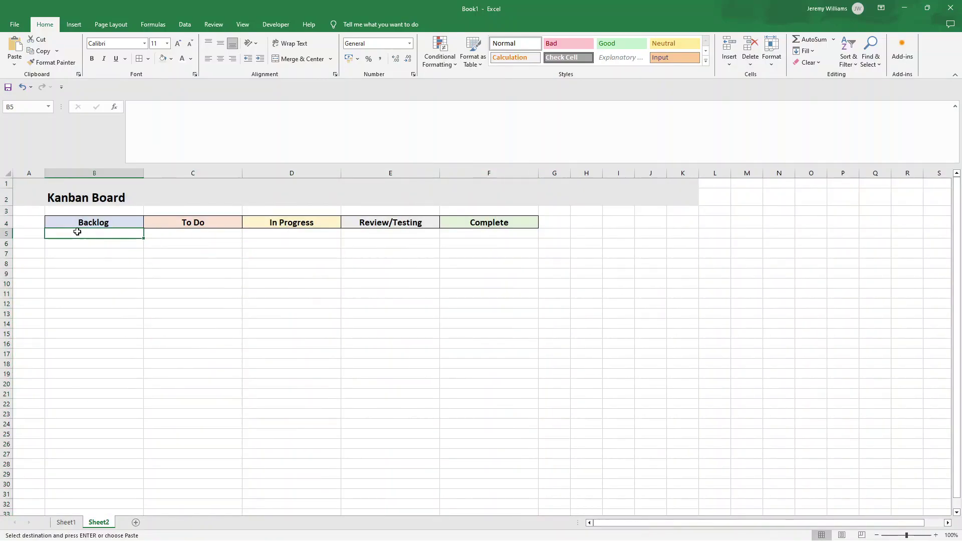
left_click_drag(10, 239, 7, 314)
left_click(200, 267)
left_click(8, 314)
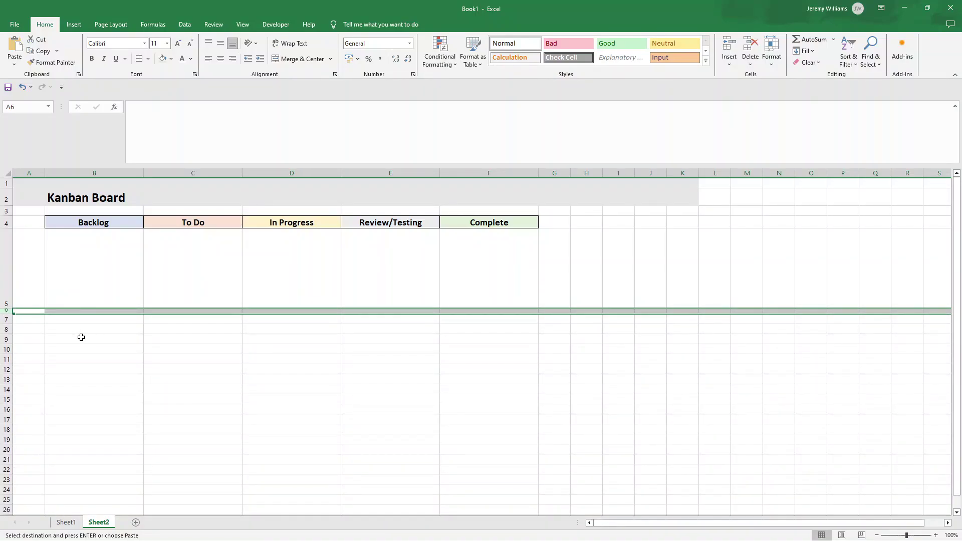
left_click(86, 342)
- Copy row 5's tall height onto row 7 and row 6's spacer height onto row 8
left_click(70, 263)
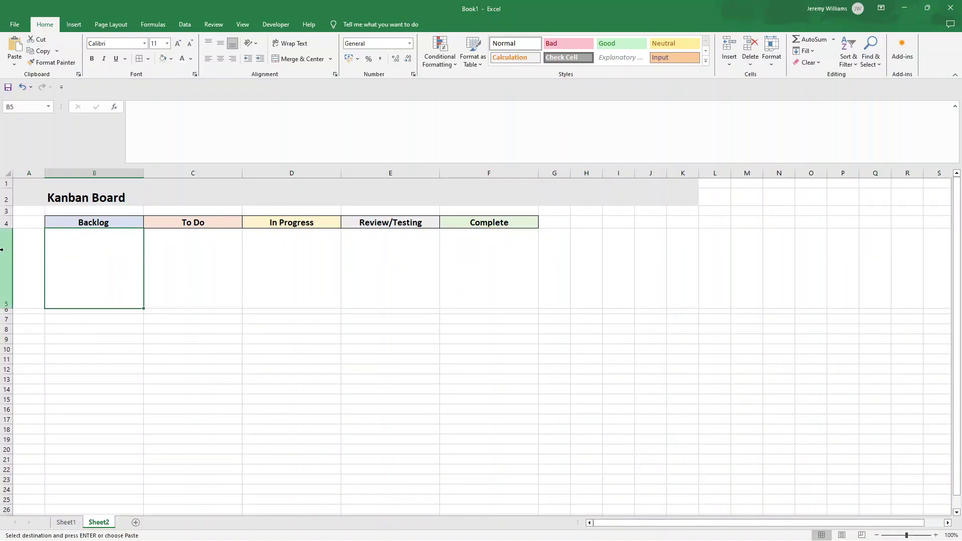
left_click(2, 249)
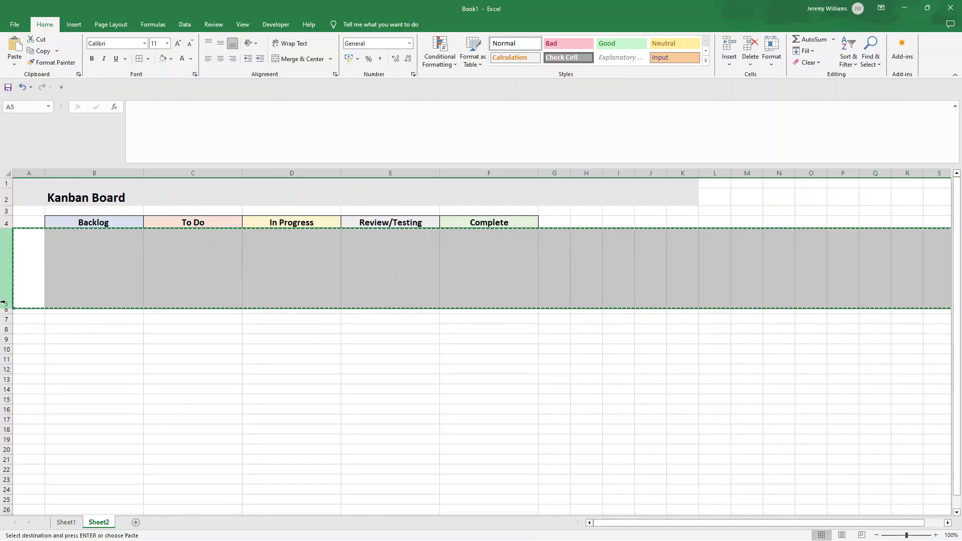
left_click(3, 319)
key("ctrl+v")
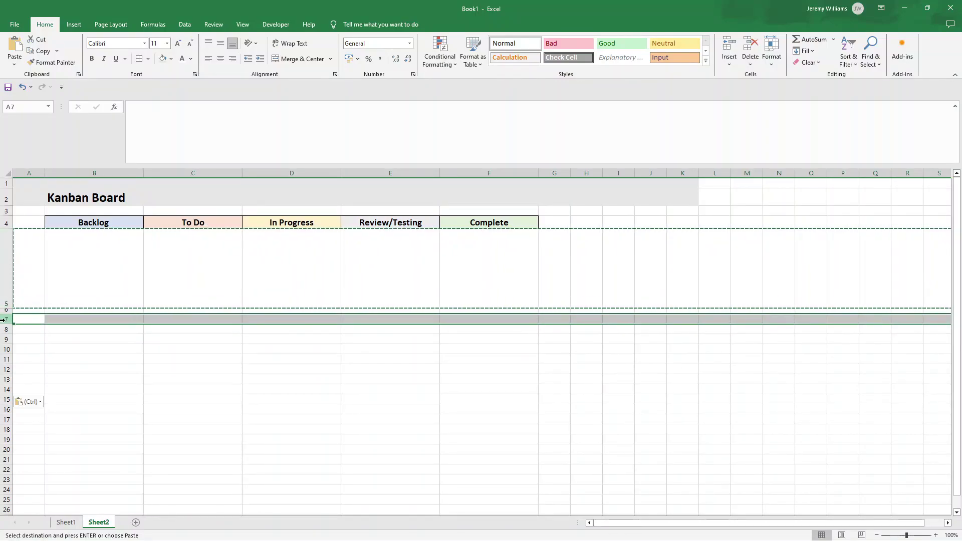
left_click(6, 311)
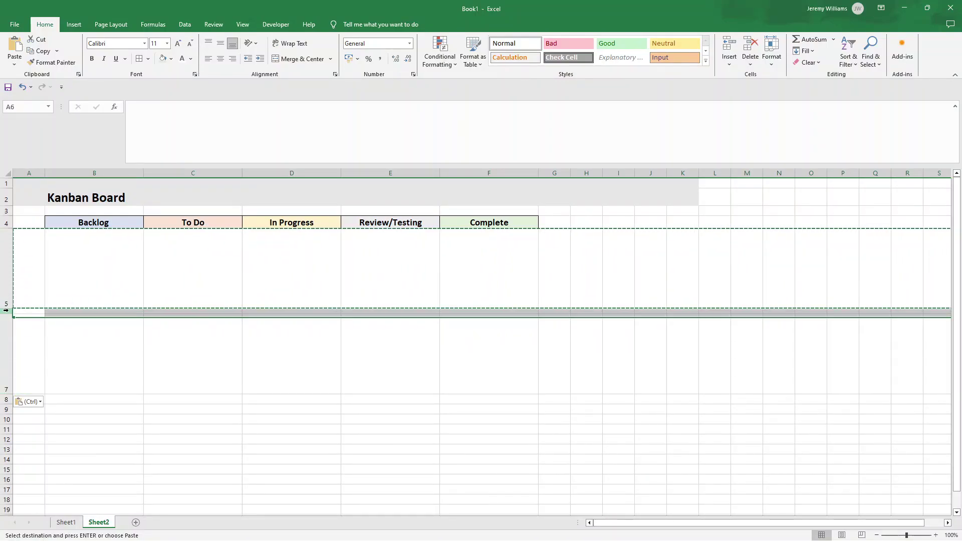
key("ctrl+c")
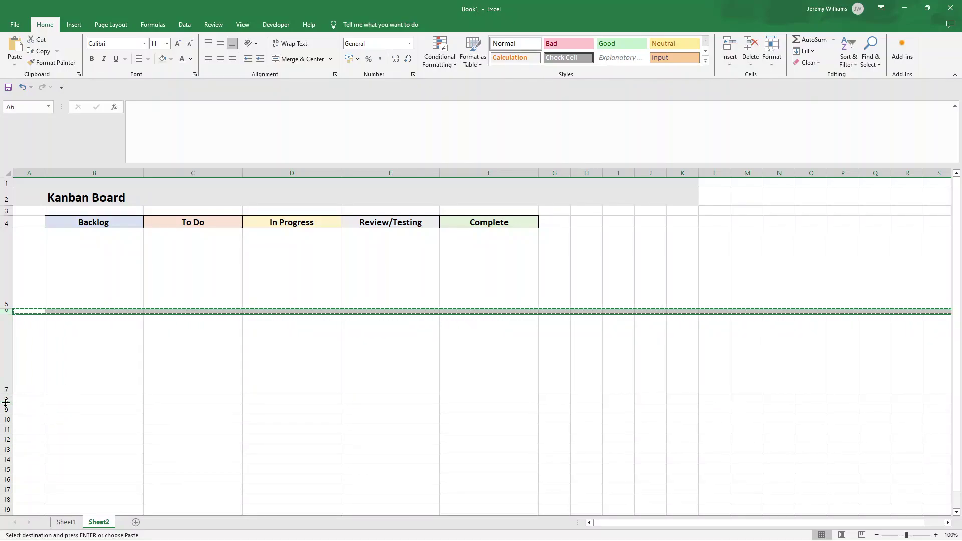
left_click(3, 399)
key("ctrl+v")
- Select the first card row, B5 to F5
left_click(98, 350)
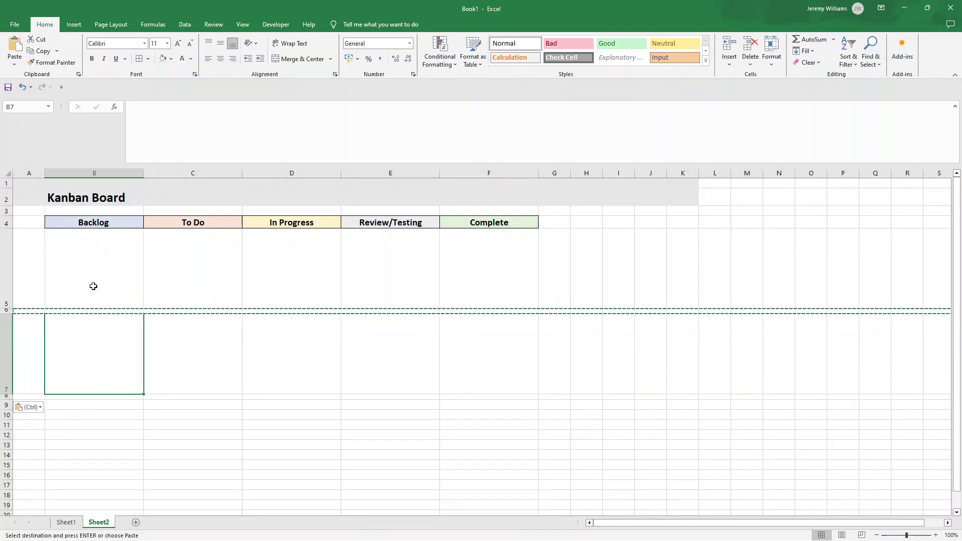
left_click(92, 283)
left_click(216, 272)
left_click(290, 270)
left_click(433, 267)
left_click(488, 265)
left_click_drag(110, 249, 513, 262)
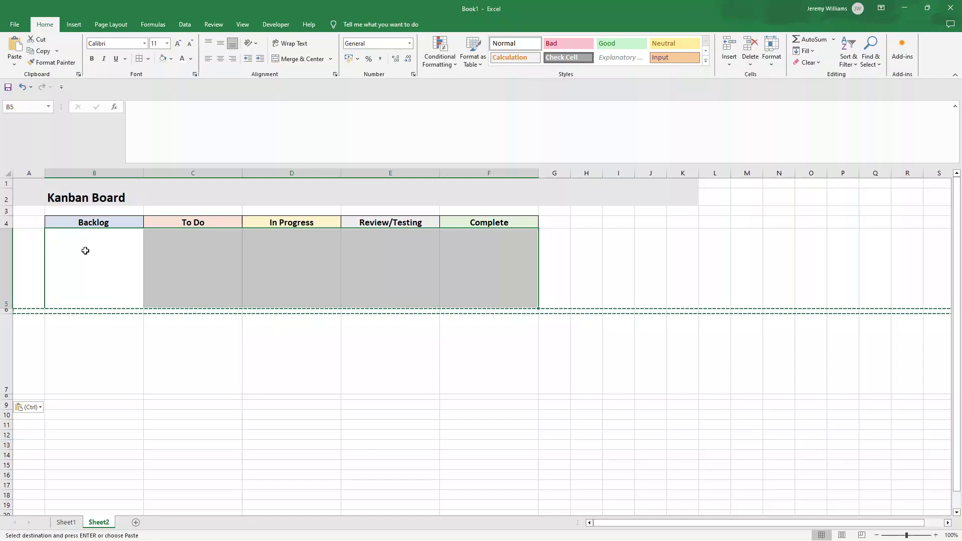
- Draw borders around the B5:F5 and B7:F7 card cells
left_click(140, 59)
left_click(216, 261)
left_click(87, 334)
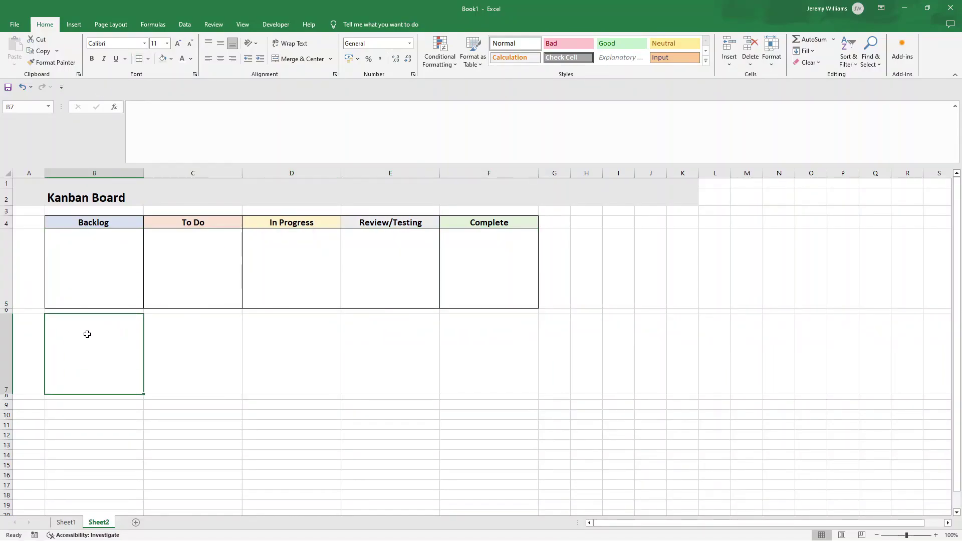
left_click_drag(87, 334, 474, 324)
left_click(139, 59)
left_click(191, 270)
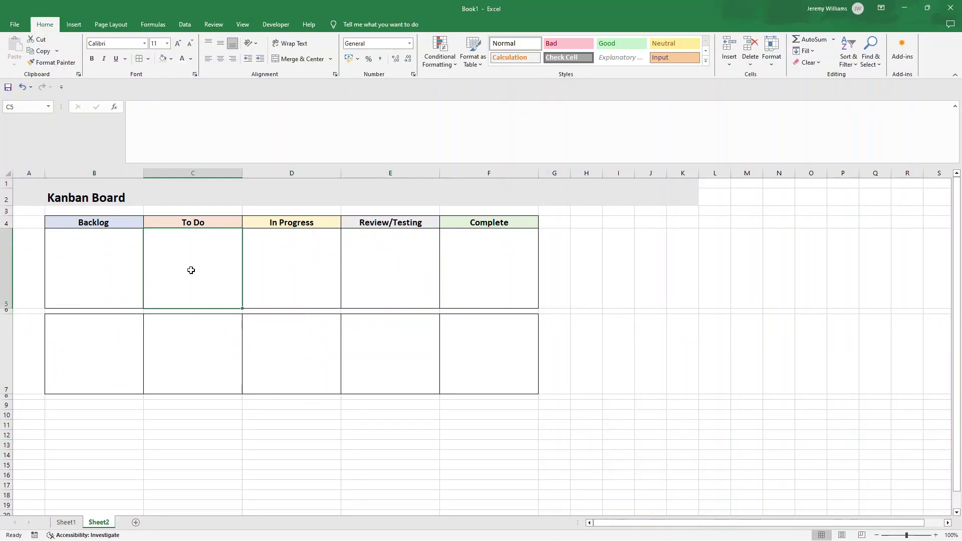
left_click(290, 265)
left_click(406, 257)
left_click(471, 262)
left_click(481, 331)
left_click(384, 335)
left_click(147, 335)
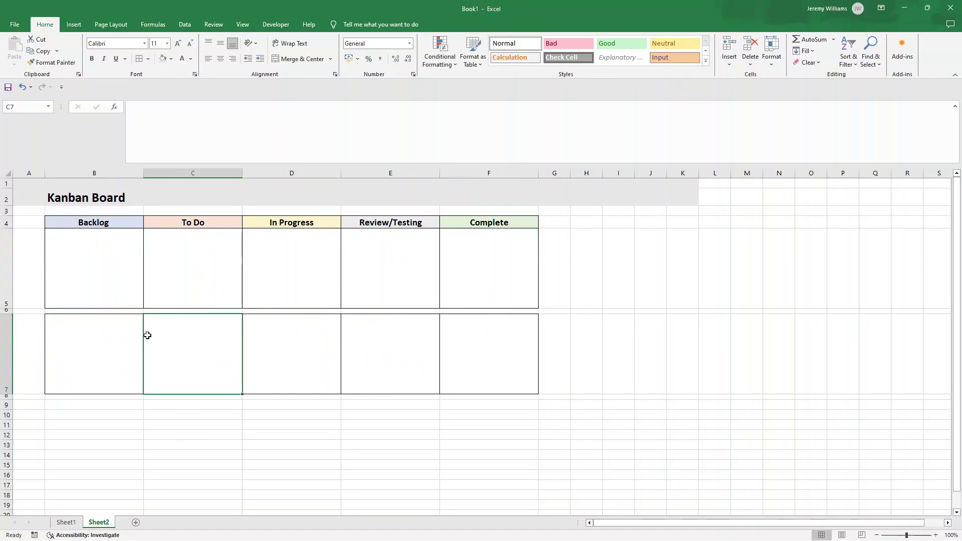
- Copy the bordered card row 7 into row 9
left_click(7, 351)
key("ctrl+c")
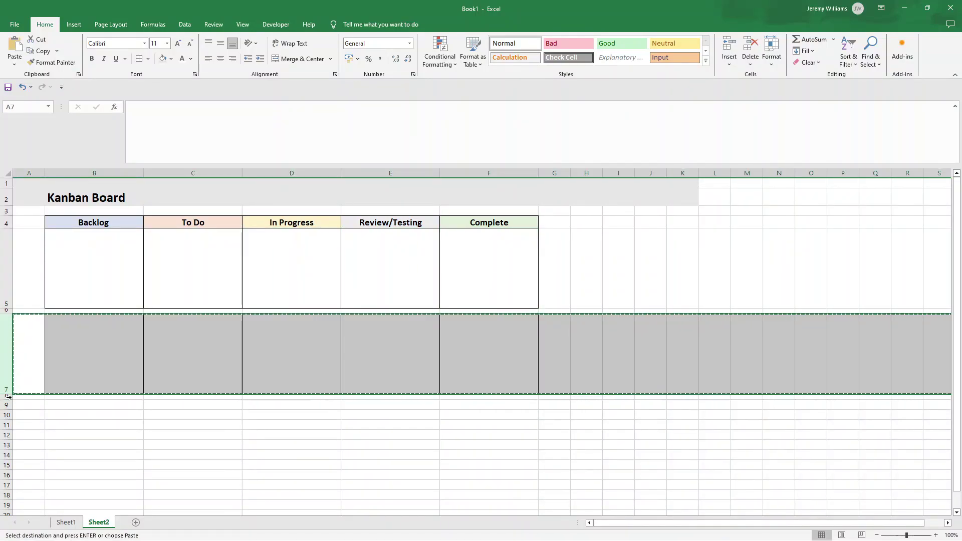
left_click(7, 405)
key("ctrl+v")
left_click(239, 371)
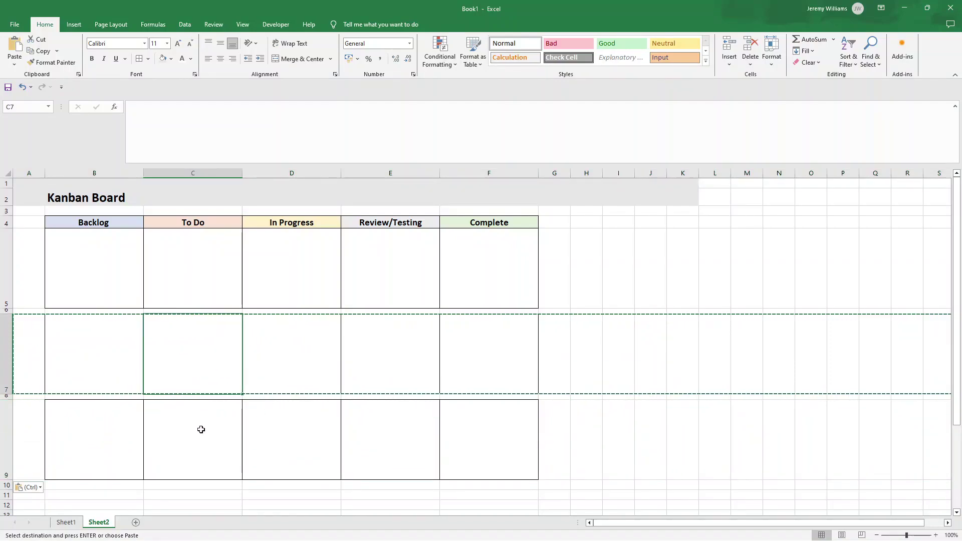
left_click_drag(128, 430, 425, 405)
scroll(408, 358, "down", 3)
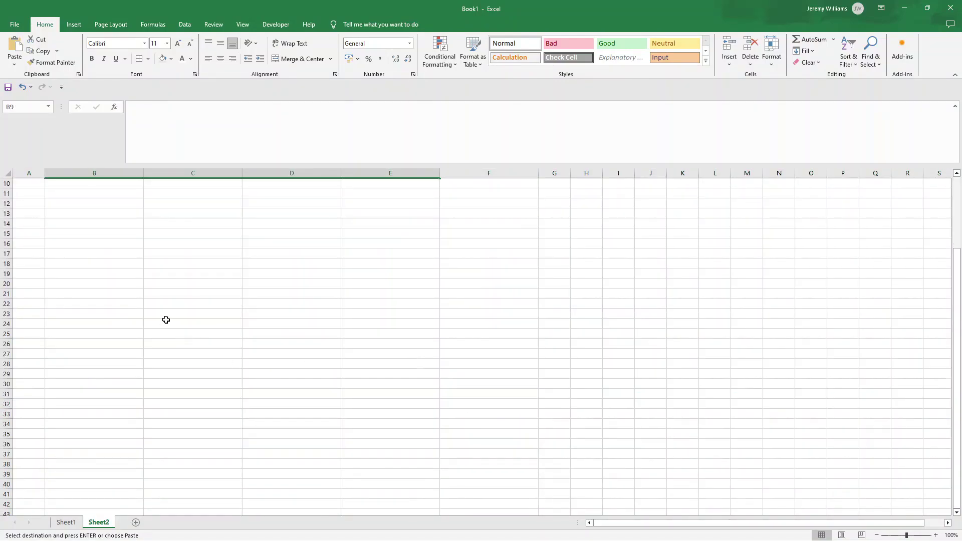
scroll(167, 323, "up", 3)
- Copy spacer row 6 into row 10 and card row 7 into row 11
left_click(5, 310)
key("ctrl+c")
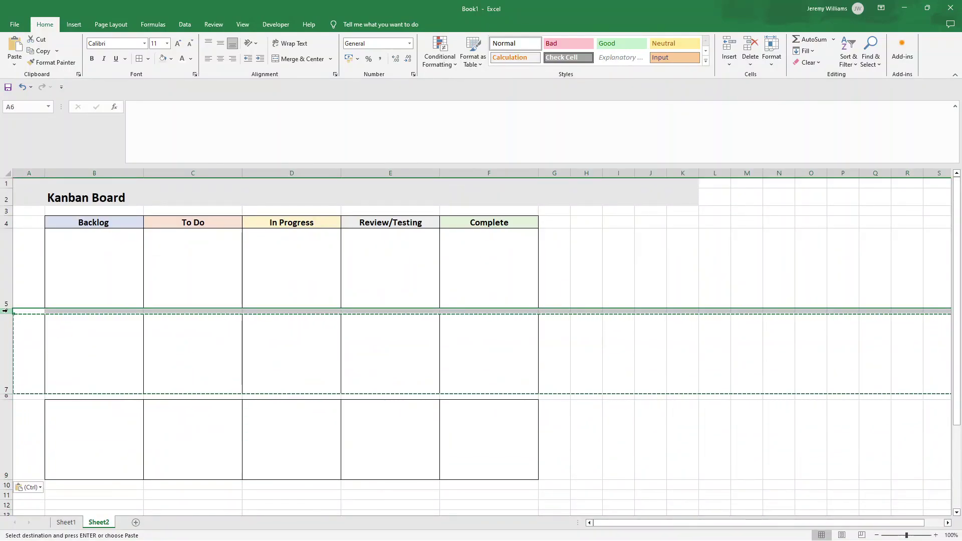
left_click(6, 484)
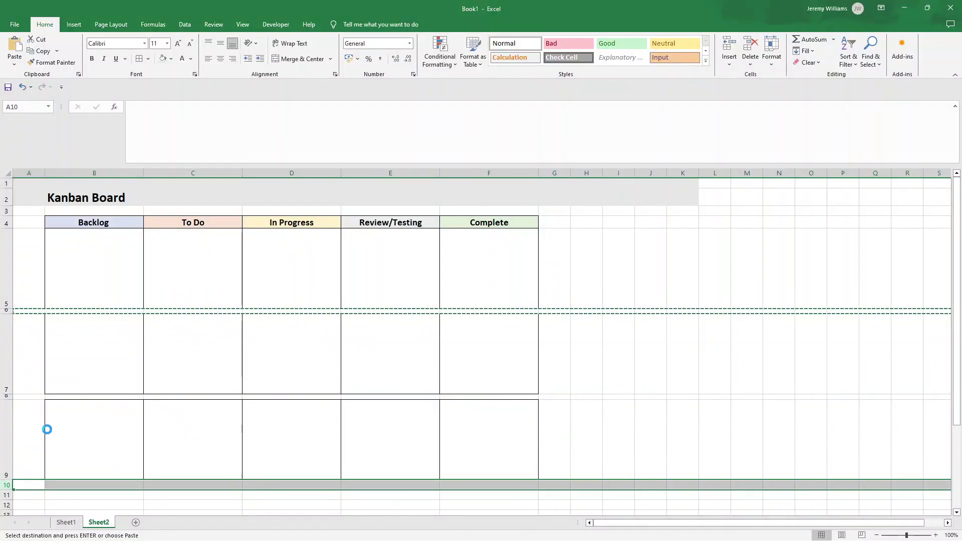
key("ctrl+v")
left_click(7, 350)
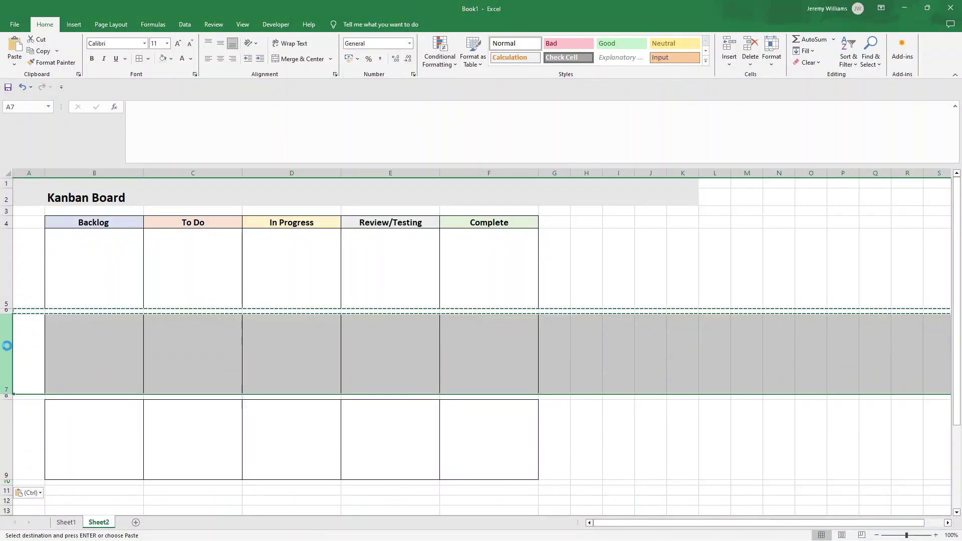
key("ctrl+c")
scroll(86, 389, "down", 2)
left_click(10, 354)
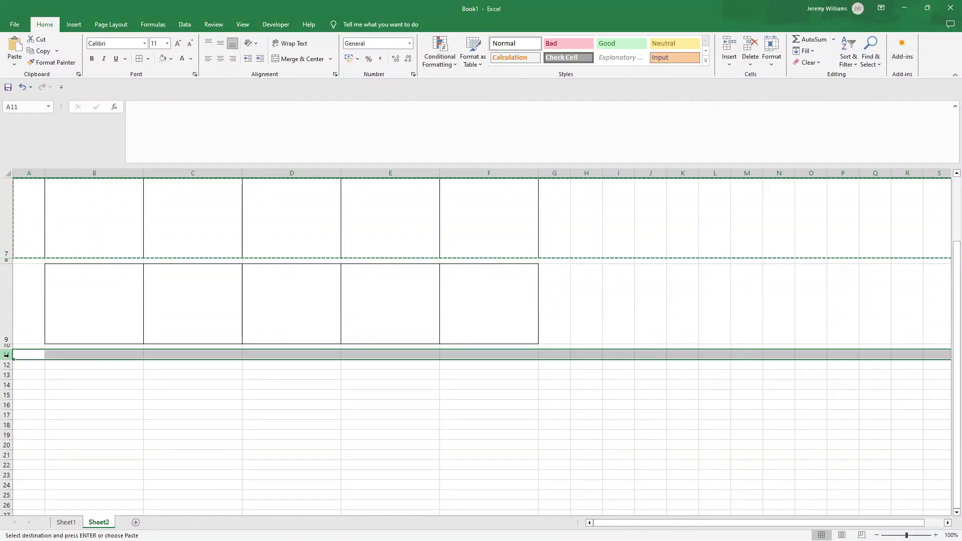
key("ctrl+v")
- Review the extended board and select the first Backlog card cell B5
left_click(116, 376)
left_click_drag(116, 376, 341, 386)
scroll(296, 381, "up", 2)
left_click_drag(65, 299, 105, 286)
left_click(96, 331)
scroll(85, 330, "down", 2)
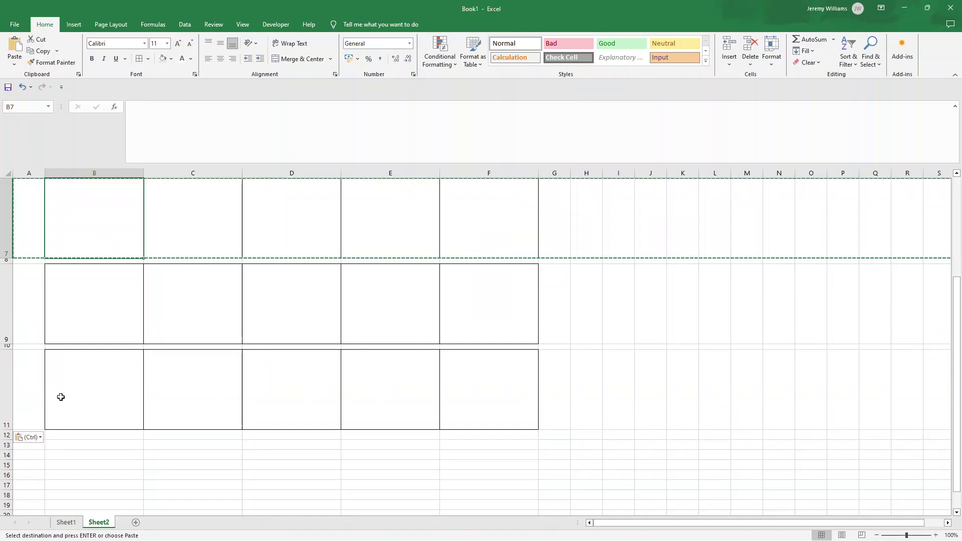
scroll(60, 397, "up", 2)
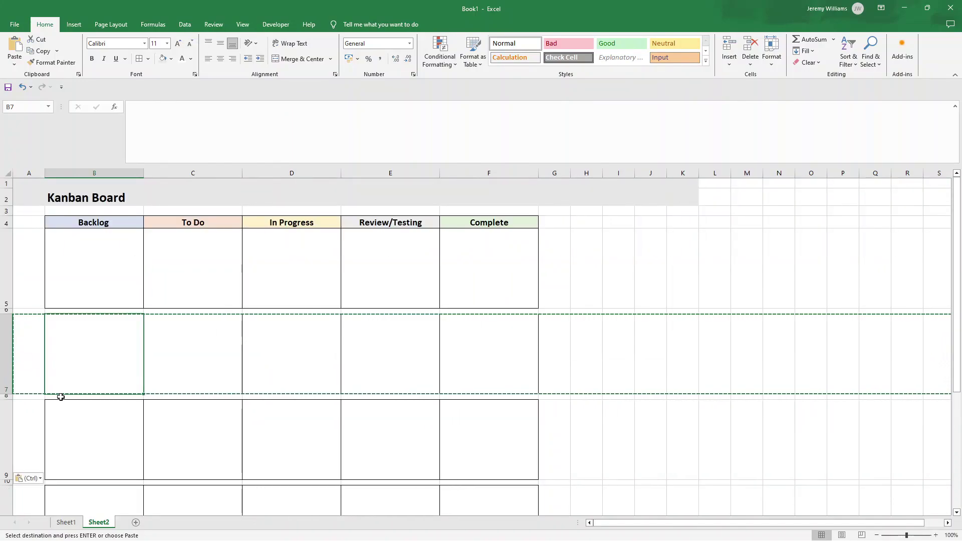
left_click(116, 291)
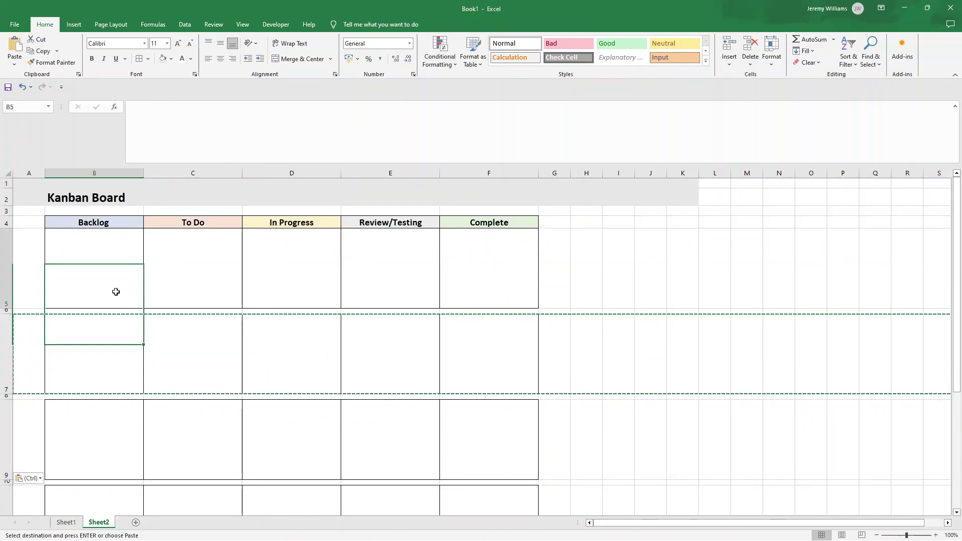
- Fill cell B5 Gold, Lighter 80% and enter 'Task title' in it
left_click(171, 58)
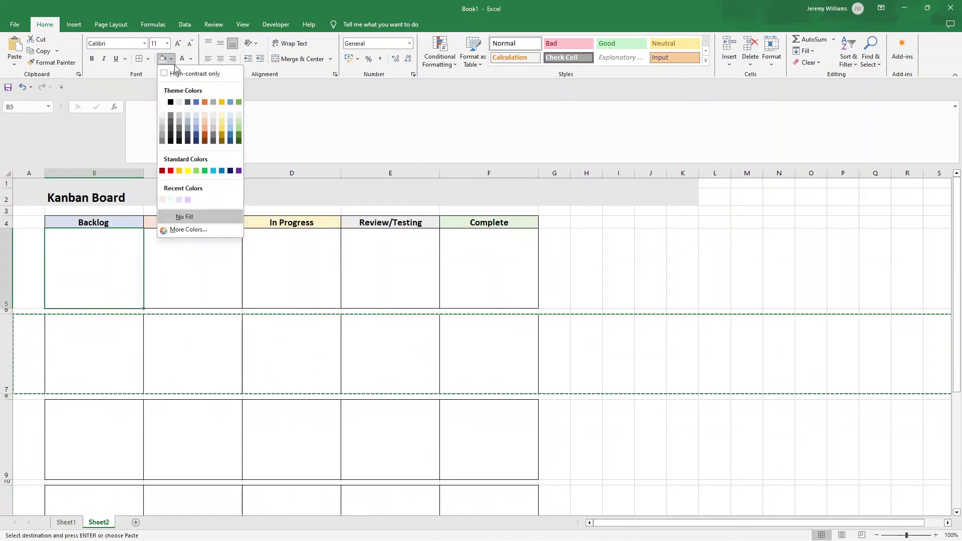
left_click(221, 114)
double_click(113, 258)
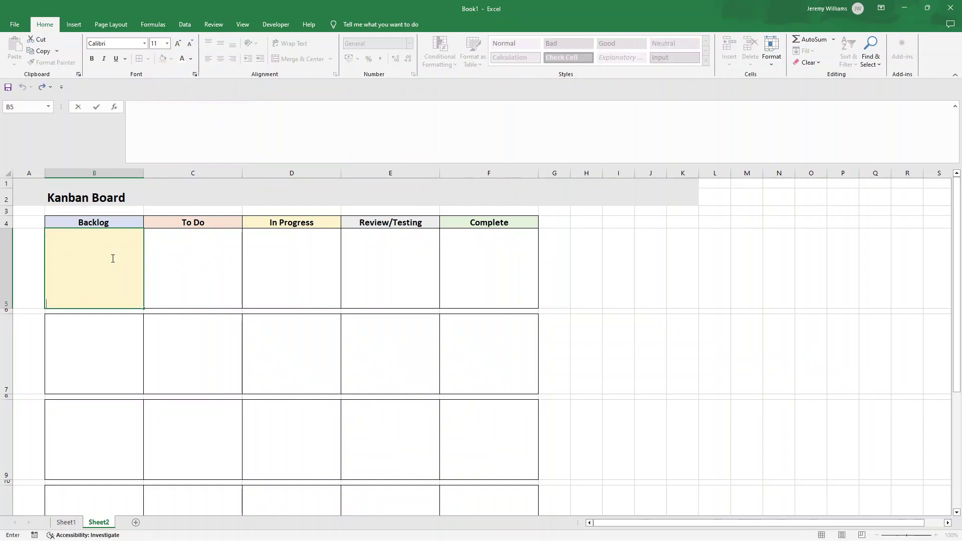
type("Task title")
key("Return")
- Reopen B5's 'Task title' text for editing in the formula bar
left_click(112, 257)
double_click(112, 257)
key("Escape")
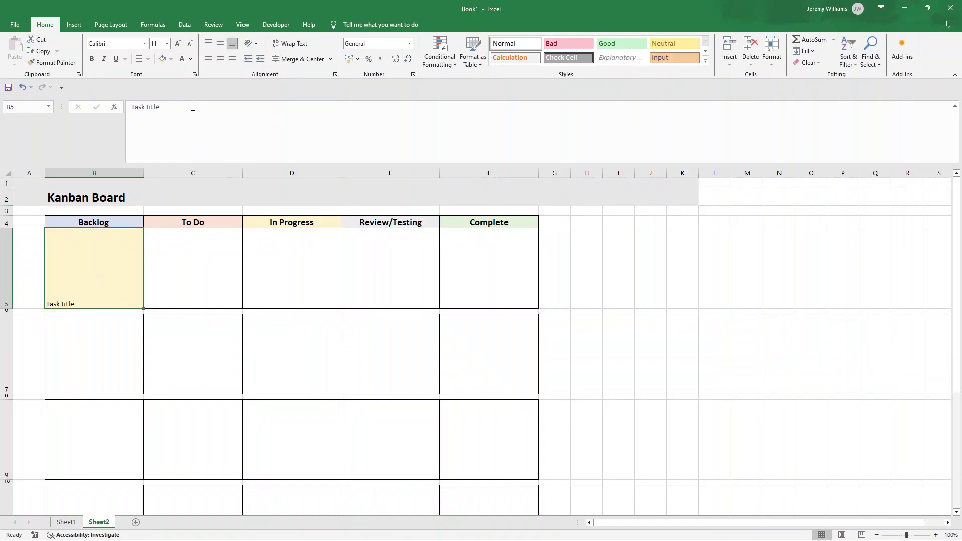
left_click(193, 107)
key("shift+Return")
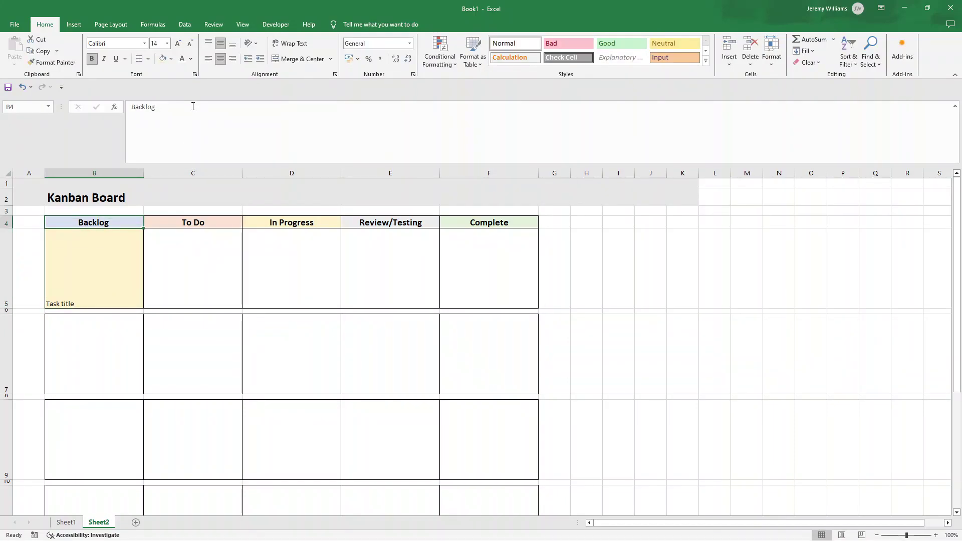
double_click(113, 251)
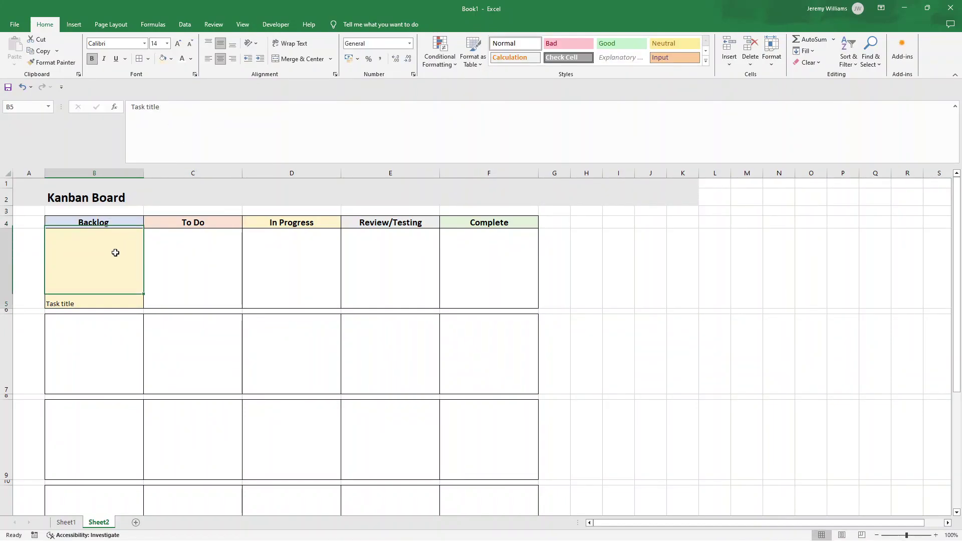
key("Escape")
left_click(184, 123)
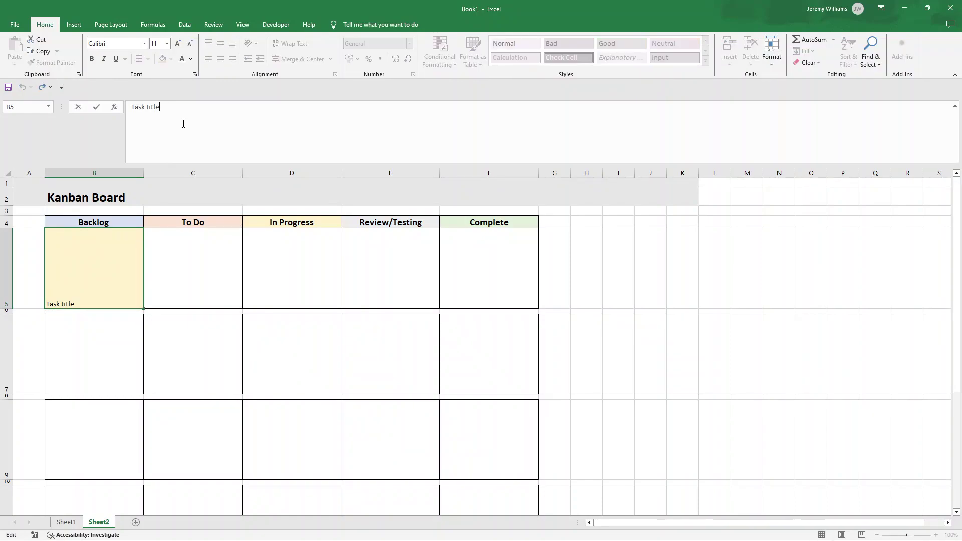
key("shift+Return")
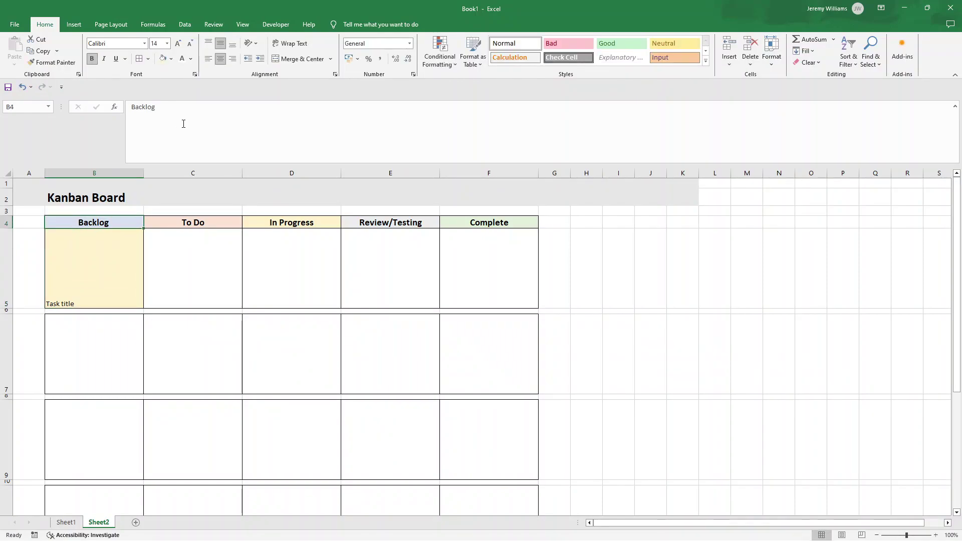
left_click(113, 248)
left_click(143, 138)
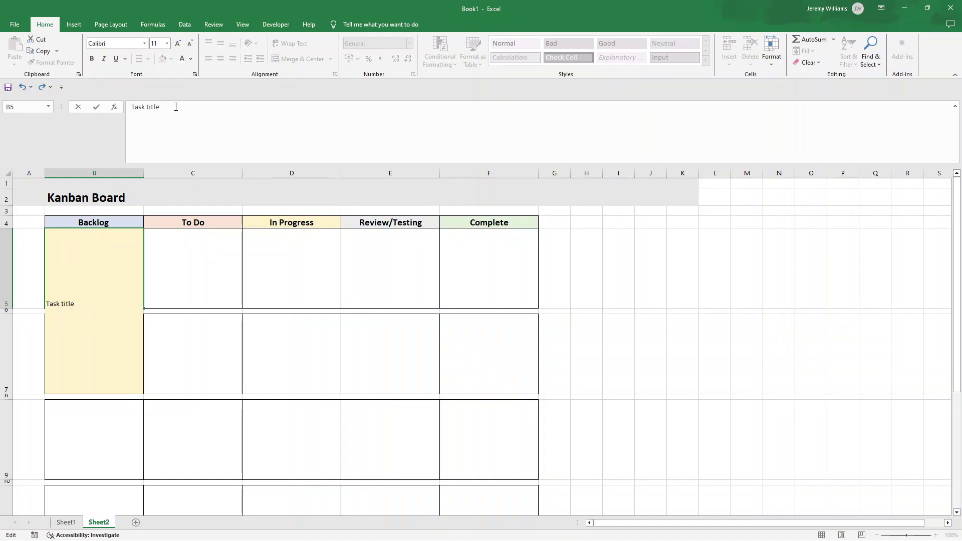
- Add 'Task details' to the card text and start a new line
type("Task details")
type("asdf")
key("BackSpace")
key("BackSpace")
key("BackSpace")
key("BackSpace")
type("Asiggn")
key("BackSpace")
key("BackSpace")
key("BackSpace")
key("BackSpace")
key("BackSpace")
key("BackSpace")
key("alt+Return")
- Check Sheet1's reference card, then add 'Status' followed by a new line
left_click(74, 523)
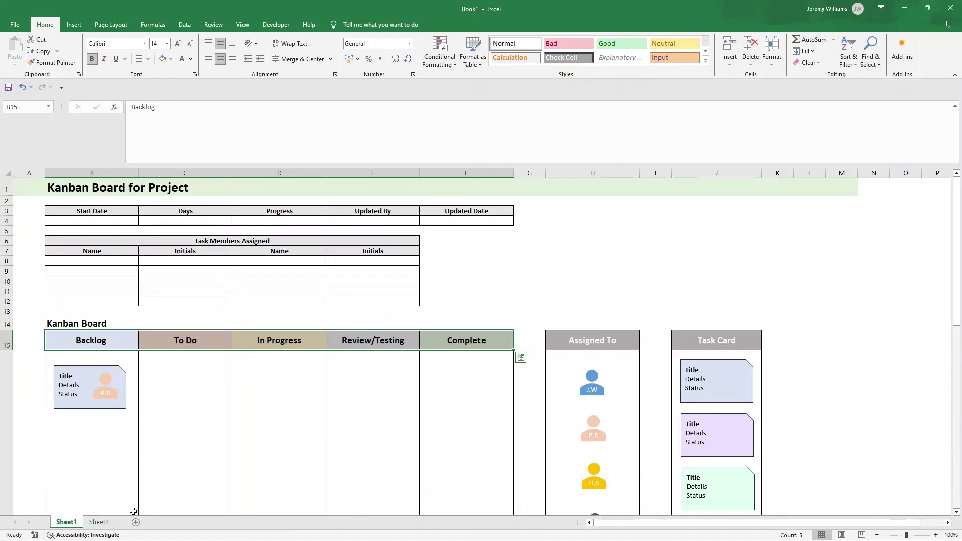
left_click(98, 523)
left_click(155, 123)
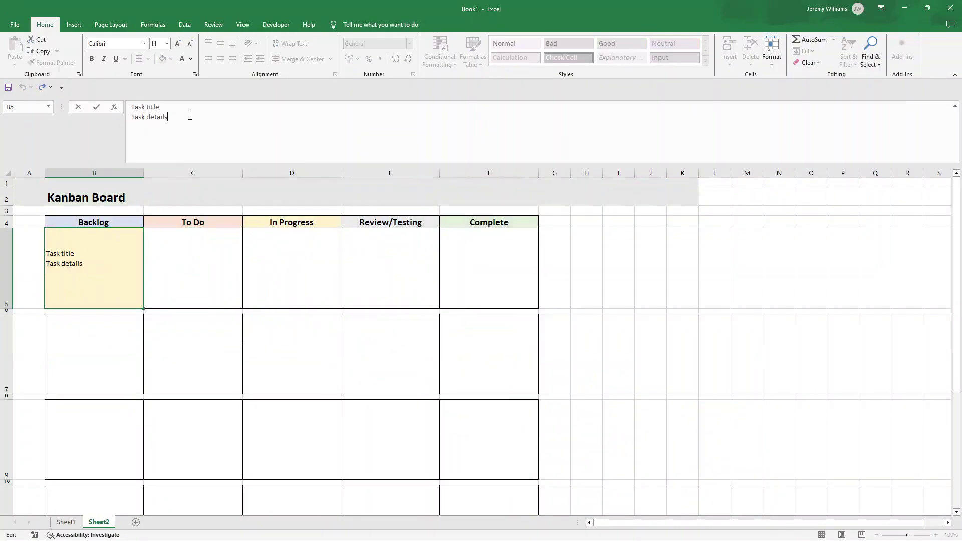
type("Status")
key("alt+Return")
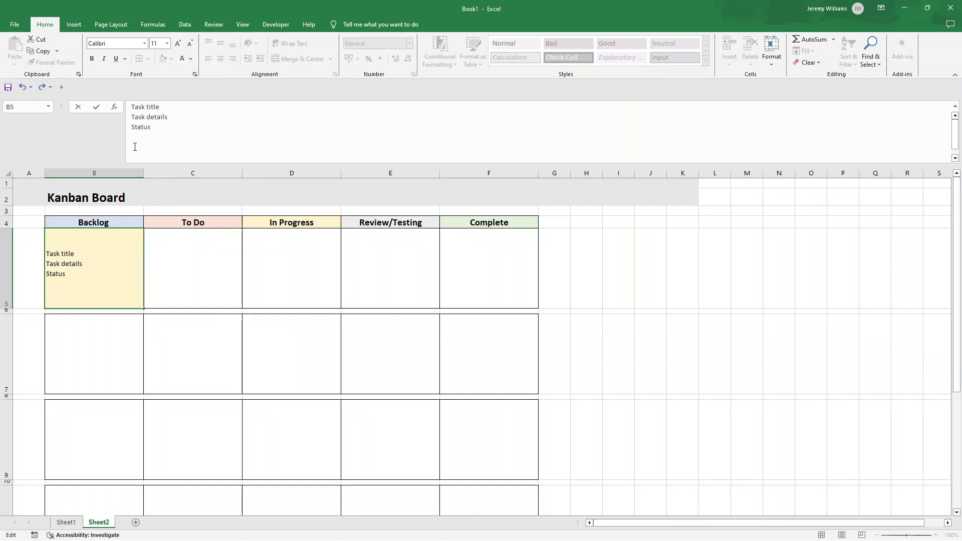
- Add an 'Assignee' line after a blank line below Status
double_click(144, 125)
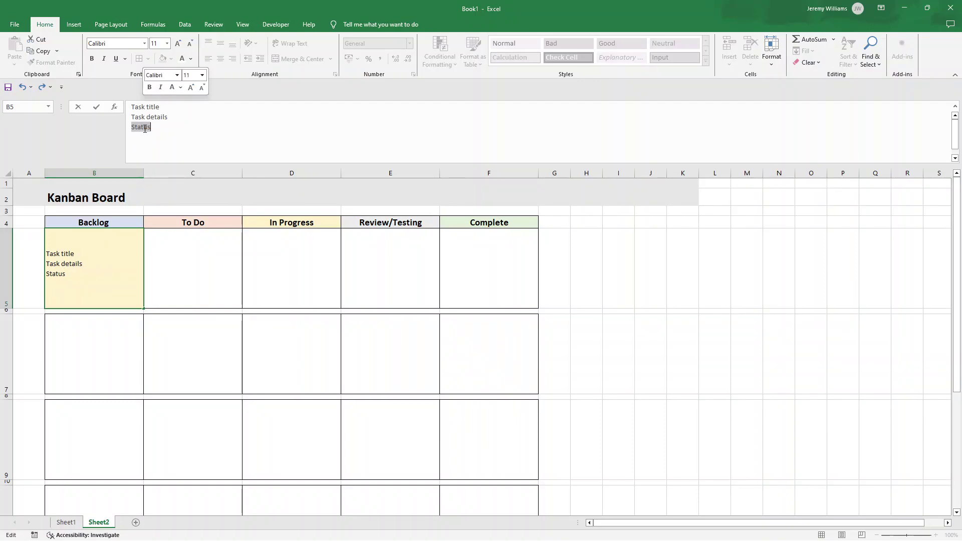
left_click(141, 147)
key("alt+Return")
type("Assi")
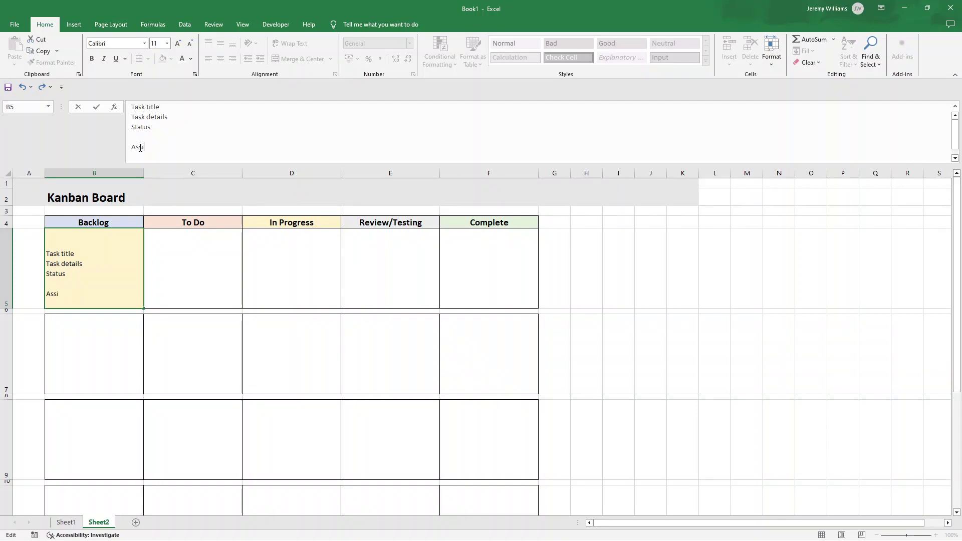
type("gnee")
key("Return")
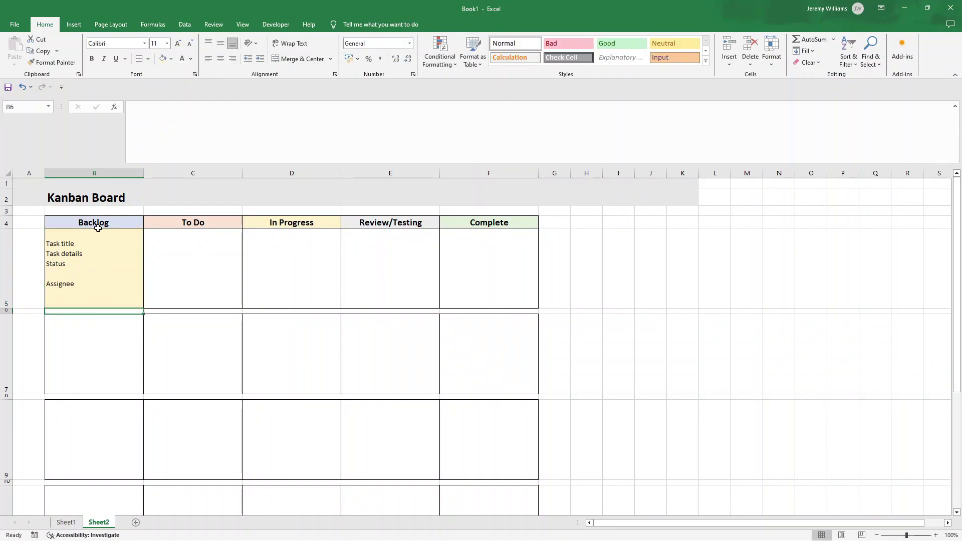
- Make the 'Task title' line of the B5 card bold
left_click(82, 243)
double_click(70, 245)
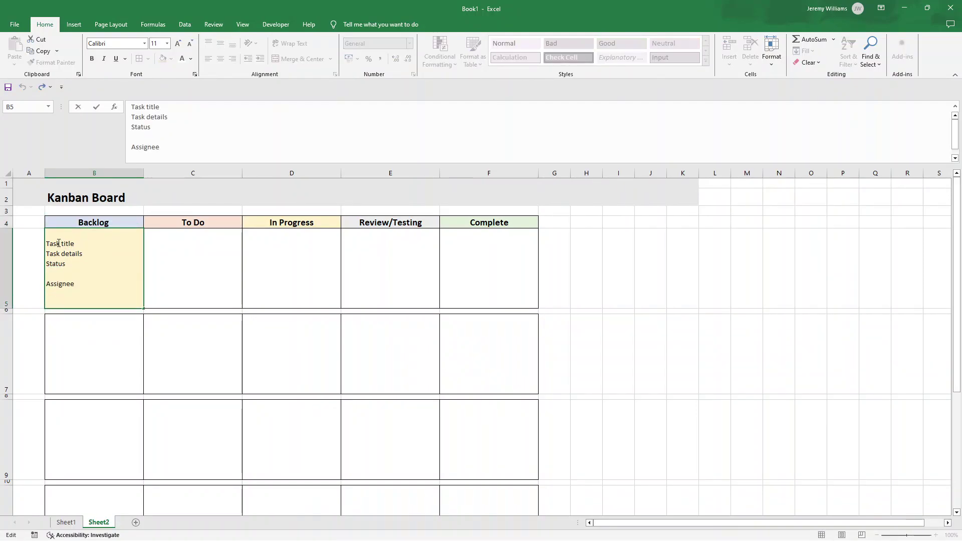
double_click(63, 244)
key("ctrl+shift+End")
left_click_drag(75, 244, 46, 244)
key("ctrl+b")
left_click(83, 279)
left_click(95, 334)
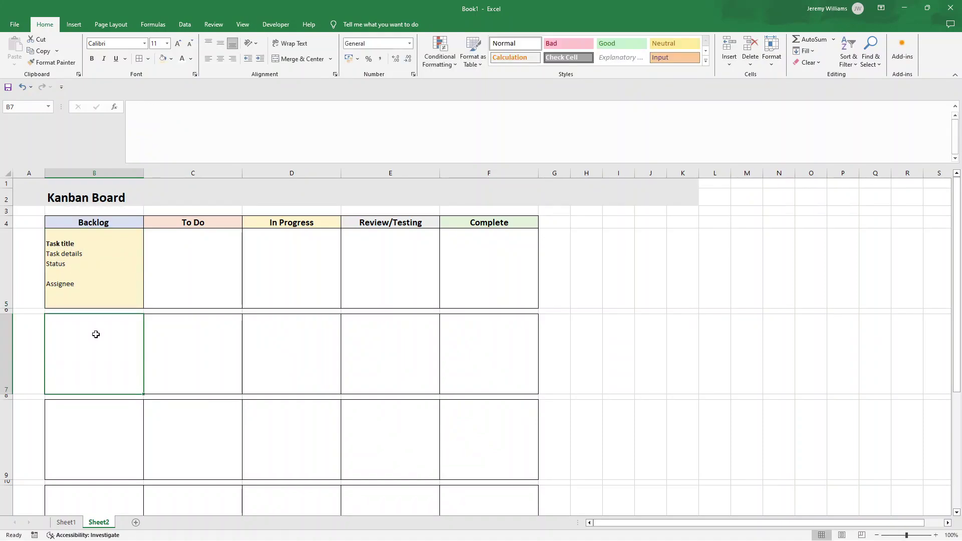
- Copy the yellow card, trial-paste it into D7, undo, and reselect B5
left_click(108, 282)
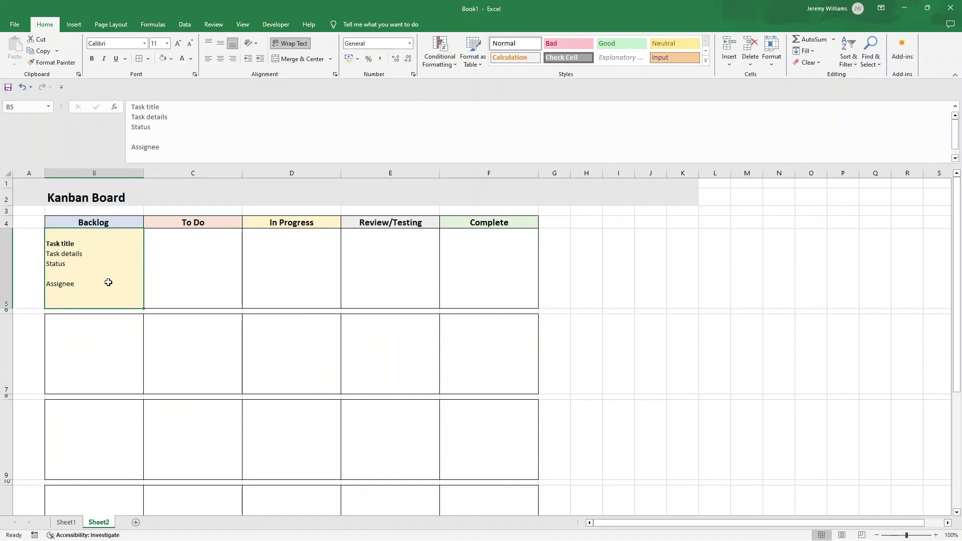
key("ctrl+c")
left_click(279, 359)
key("ctrl+v")
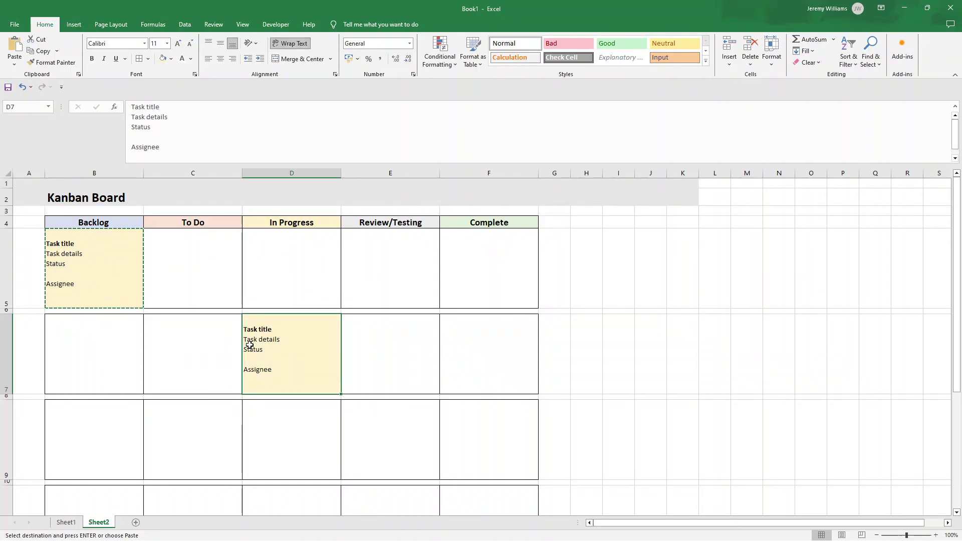
key("ctrl+z")
left_click(104, 253)
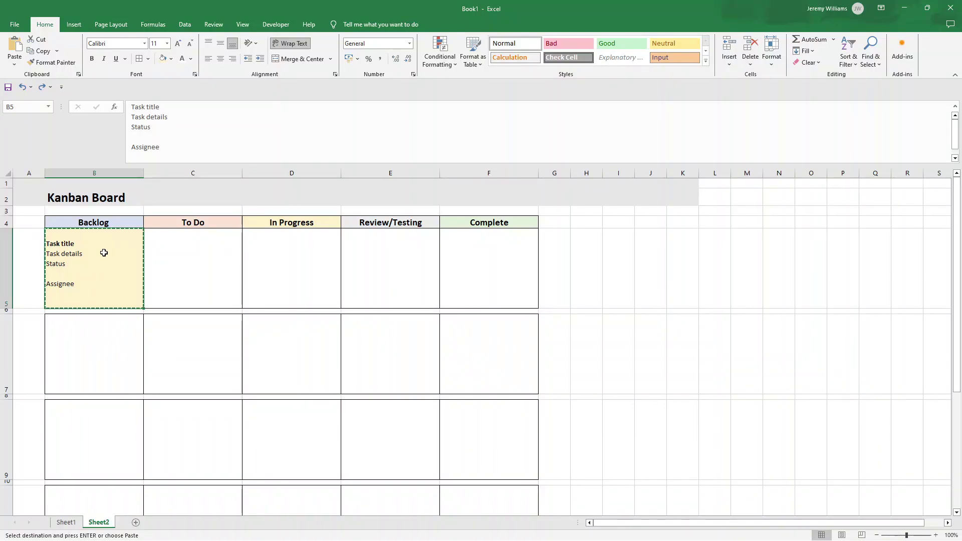
left_click(229, 276)
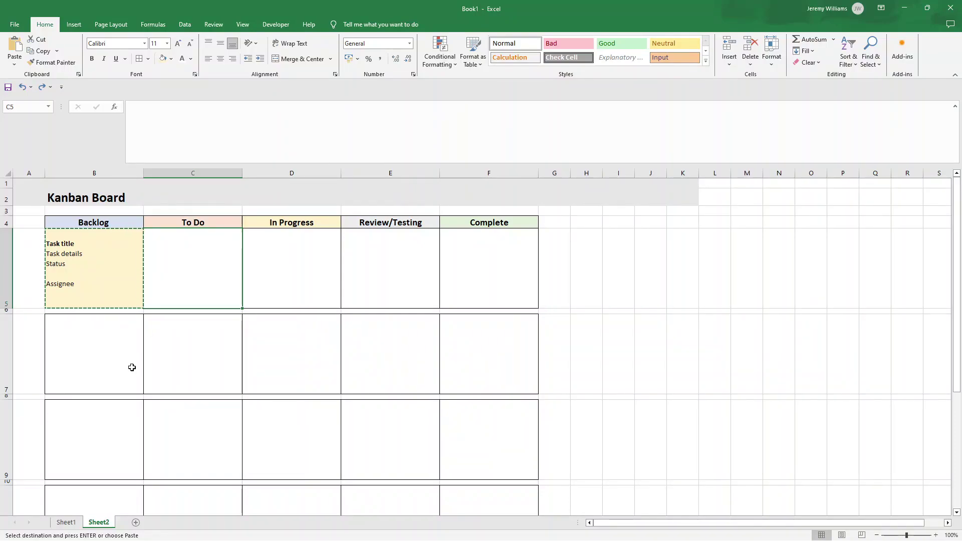
left_click(70, 524)
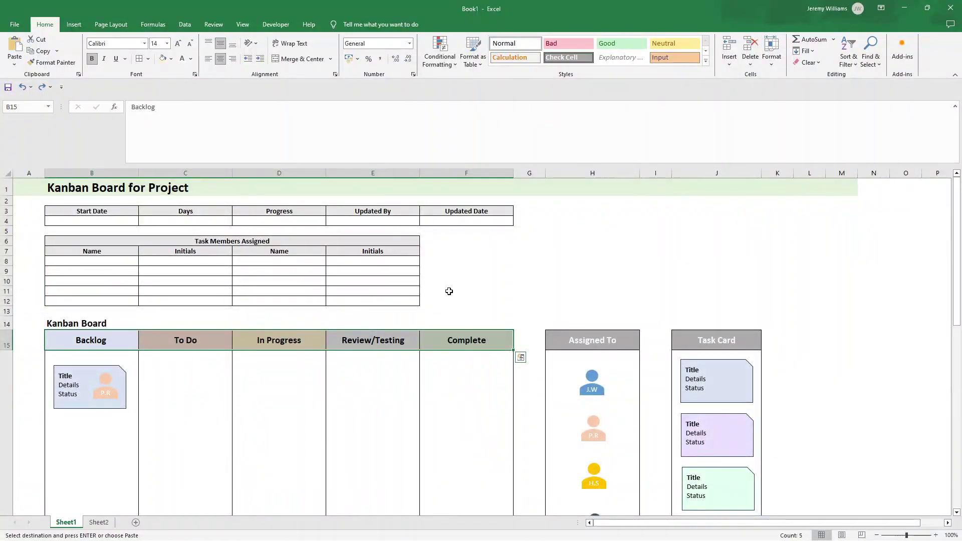
left_click(447, 291)
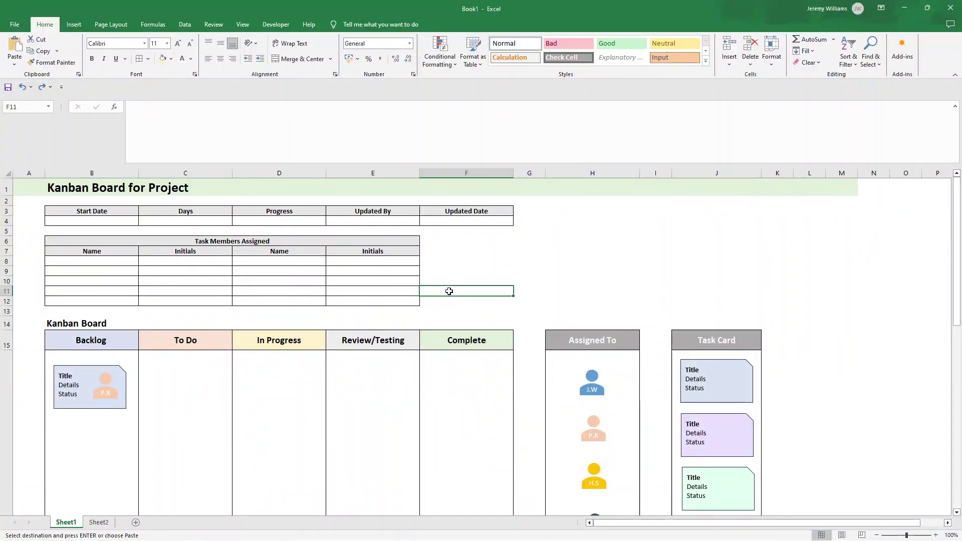
left_click(99, 522)
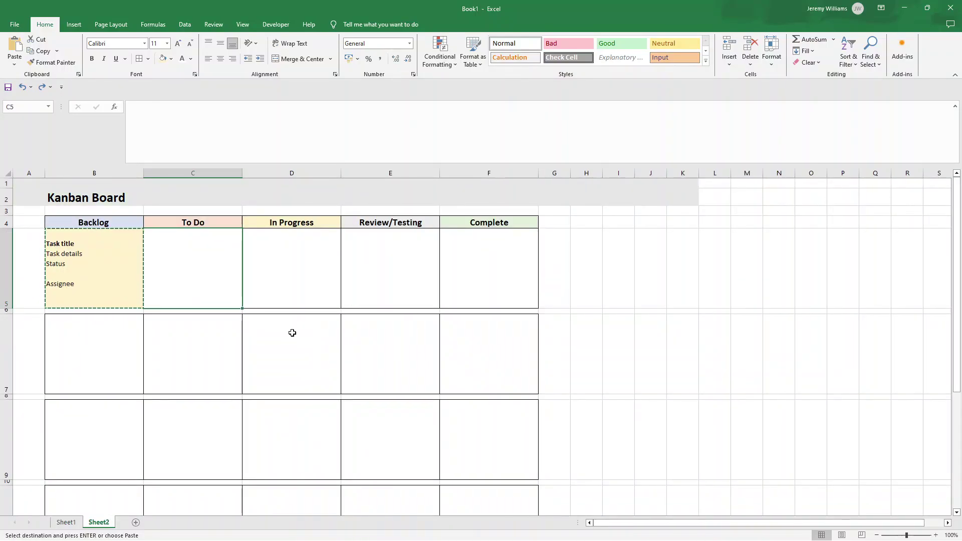